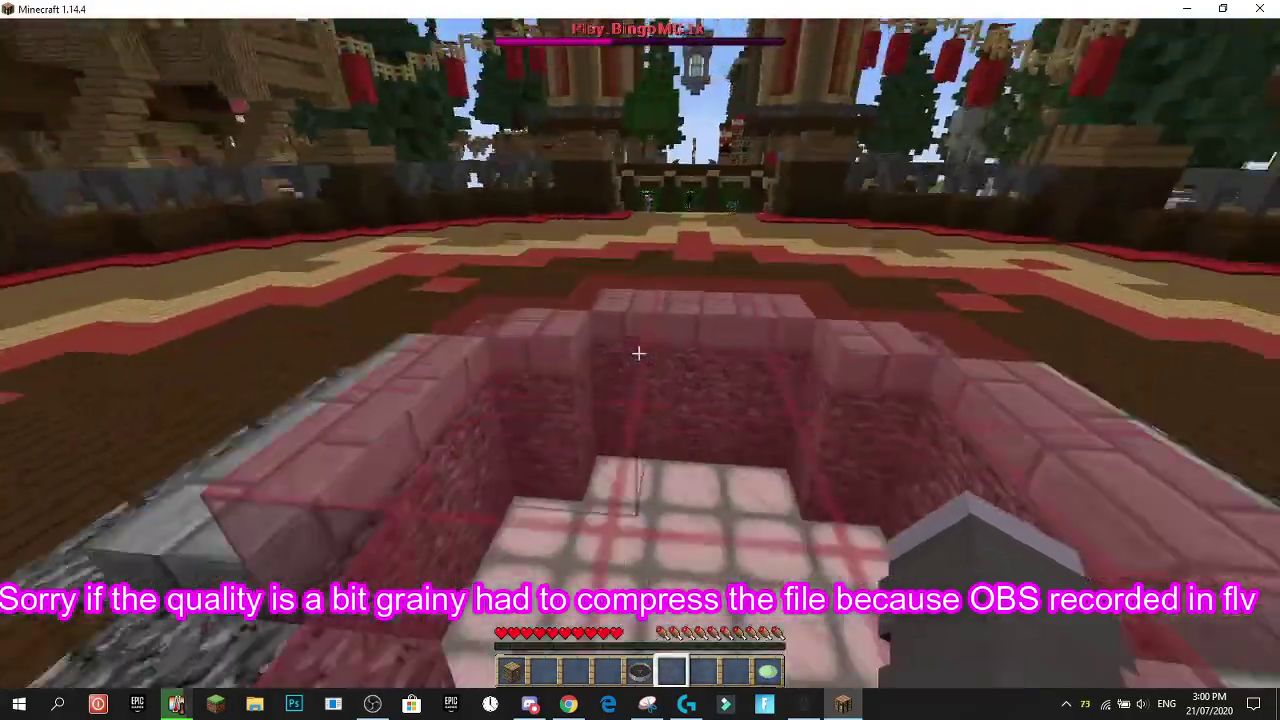
pyautogui.press('w')
pyautogui.press('F5')
pyautogui.press('F5')
pyautogui.press('F5')
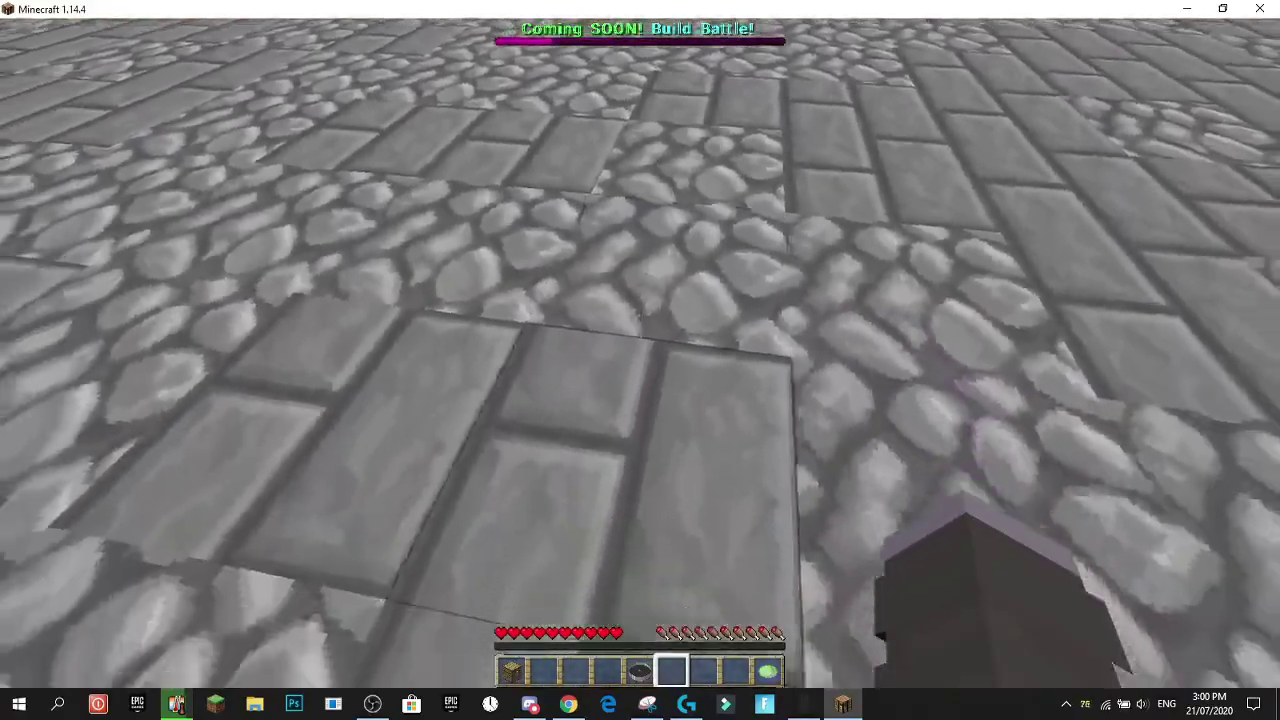
pyautogui.press('w')
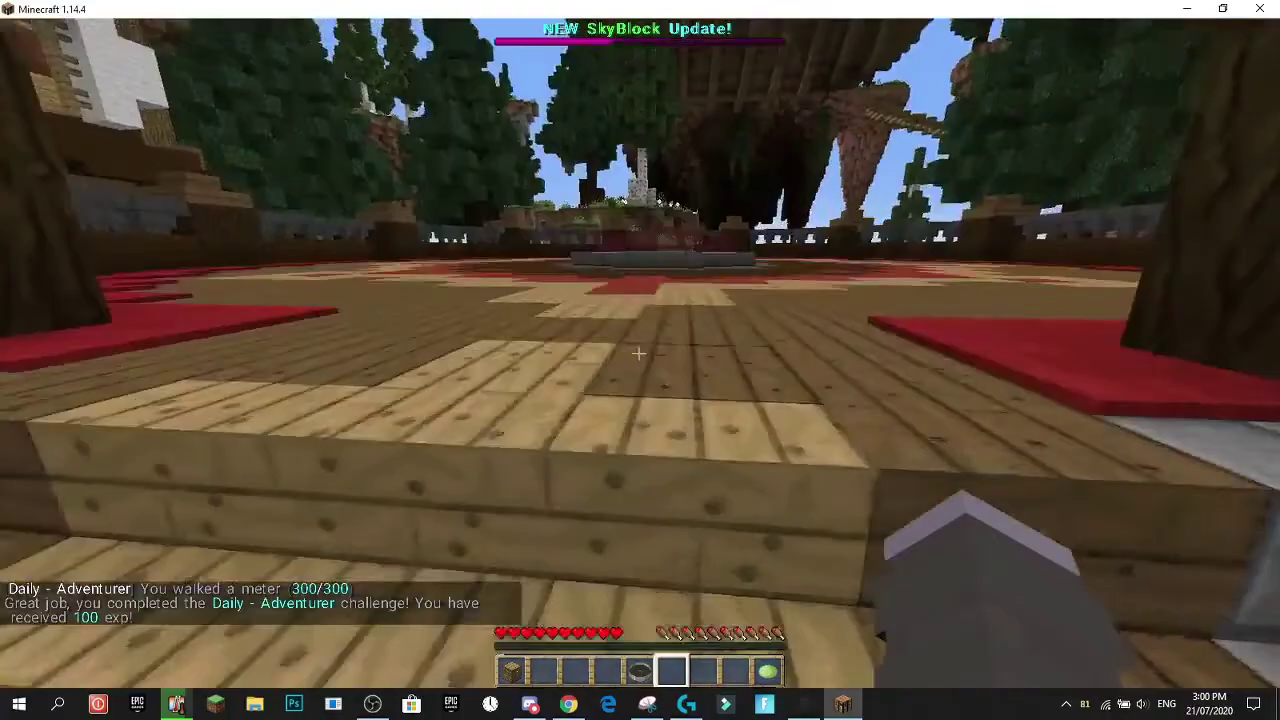
pyautogui.press('F5')
pyautogui.press('F5')
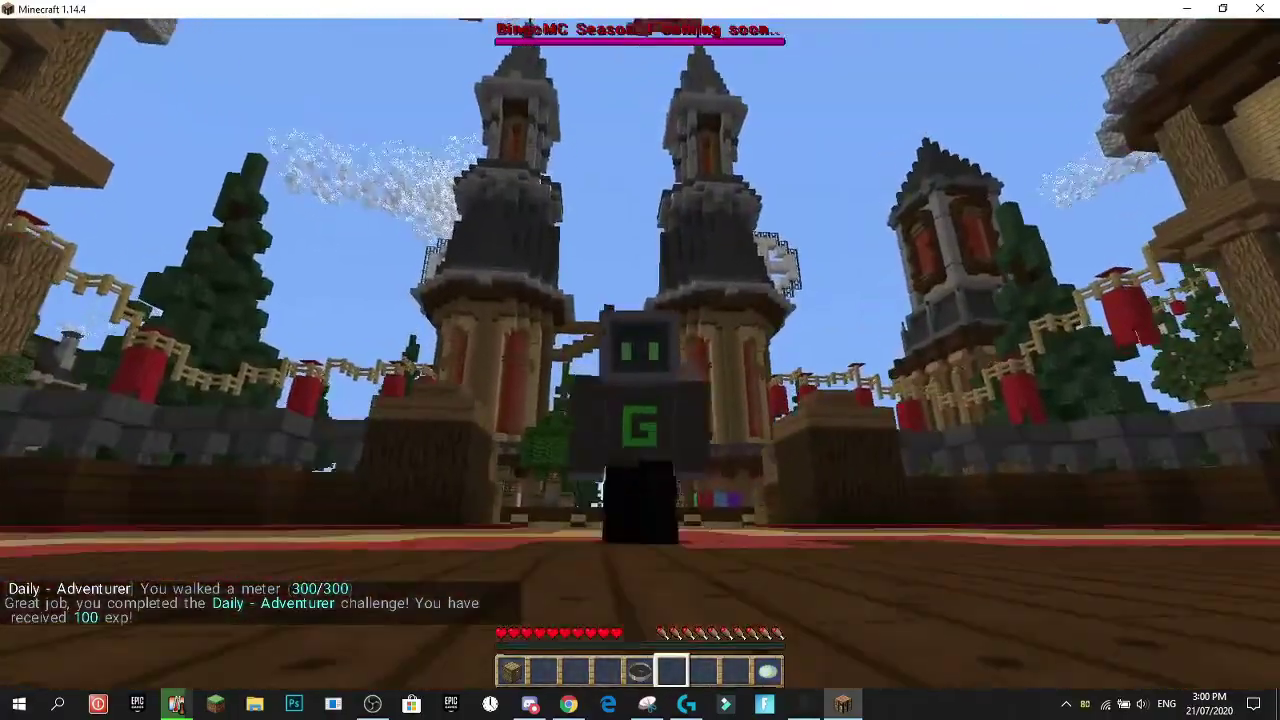
pyautogui.press('F5')
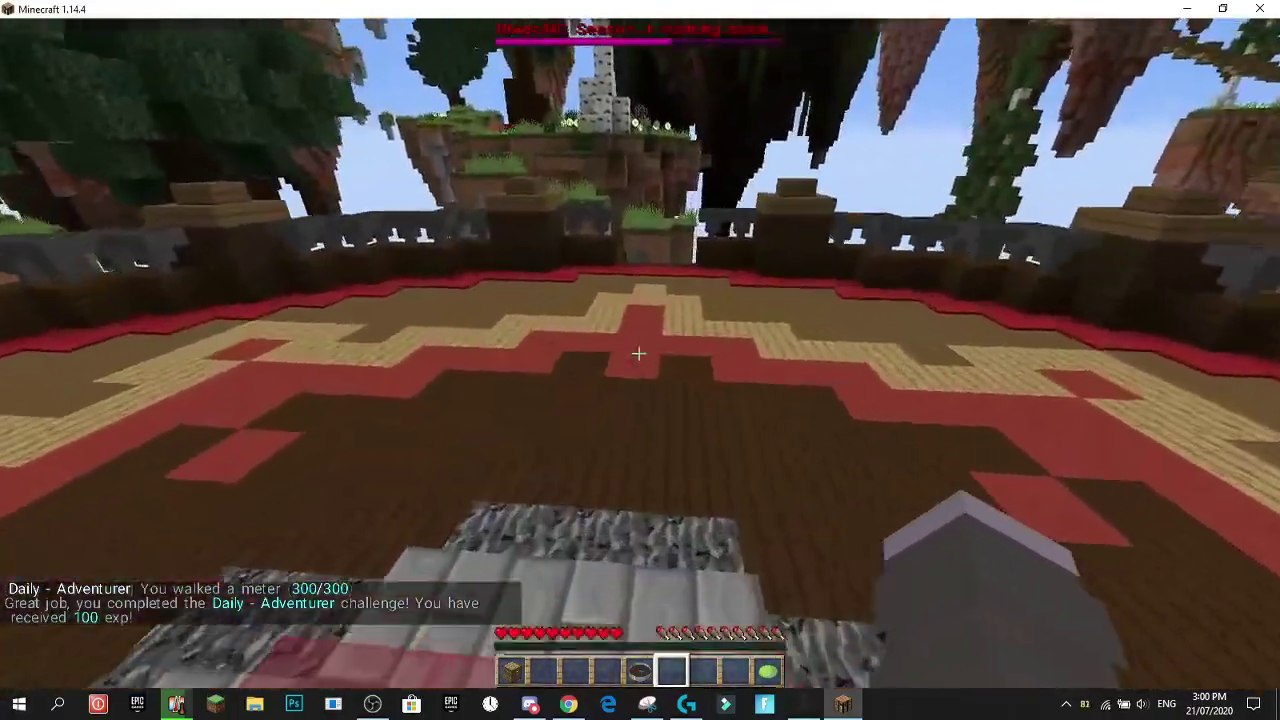
pyautogui.press('w')
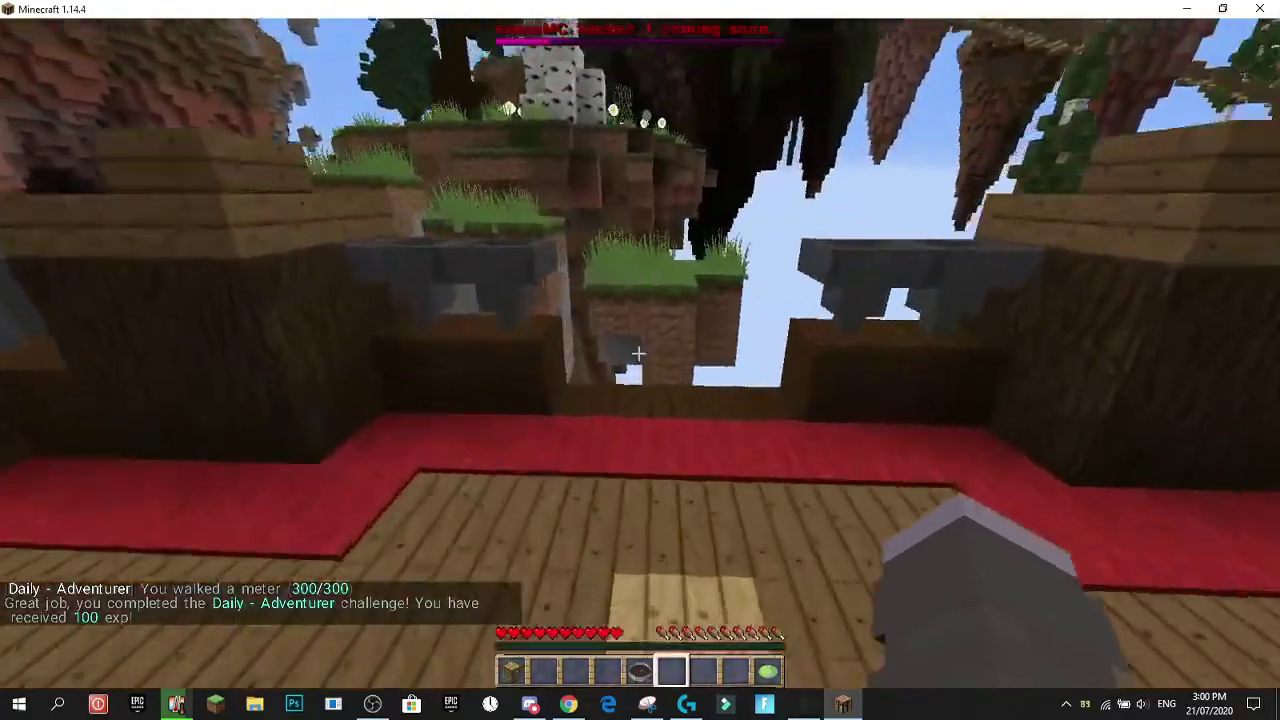
pyautogui.press('w')
pyautogui.press('space')
pyautogui.press('space')
pyautogui.press('space')
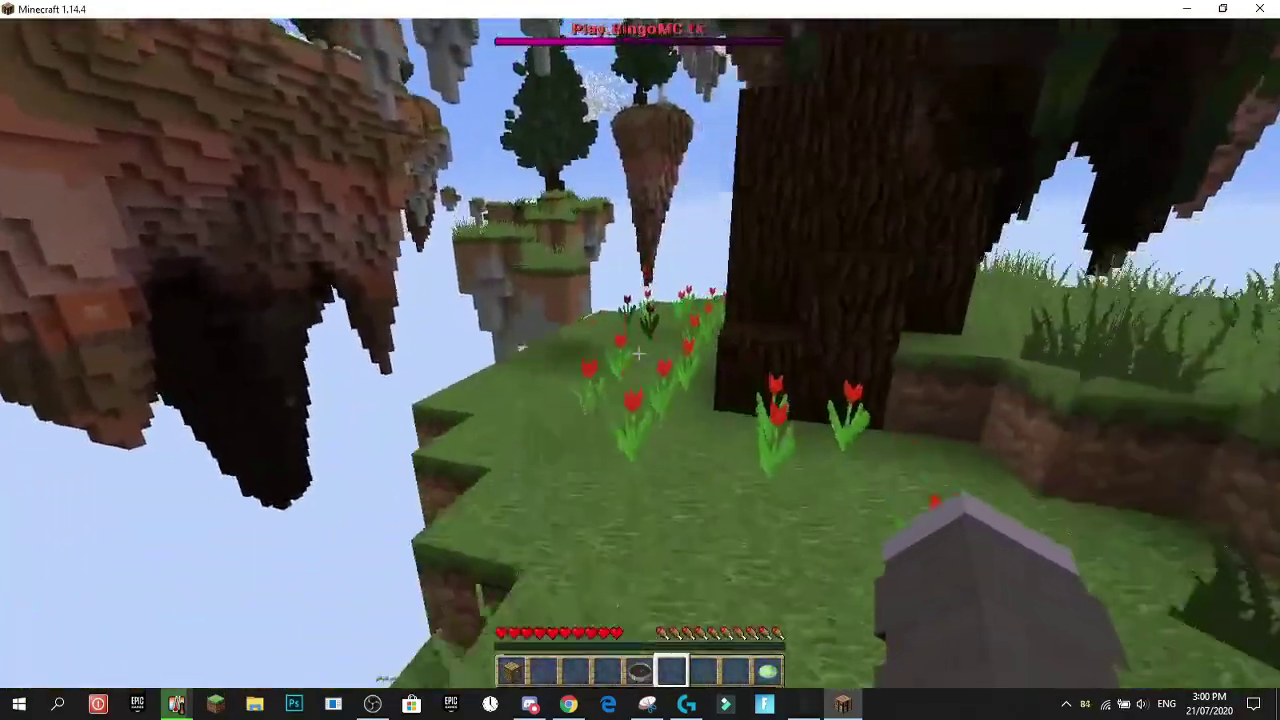
pyautogui.press('F5')
pyautogui.press('w')
pyautogui.press('F5')
pyautogui.press('F5')
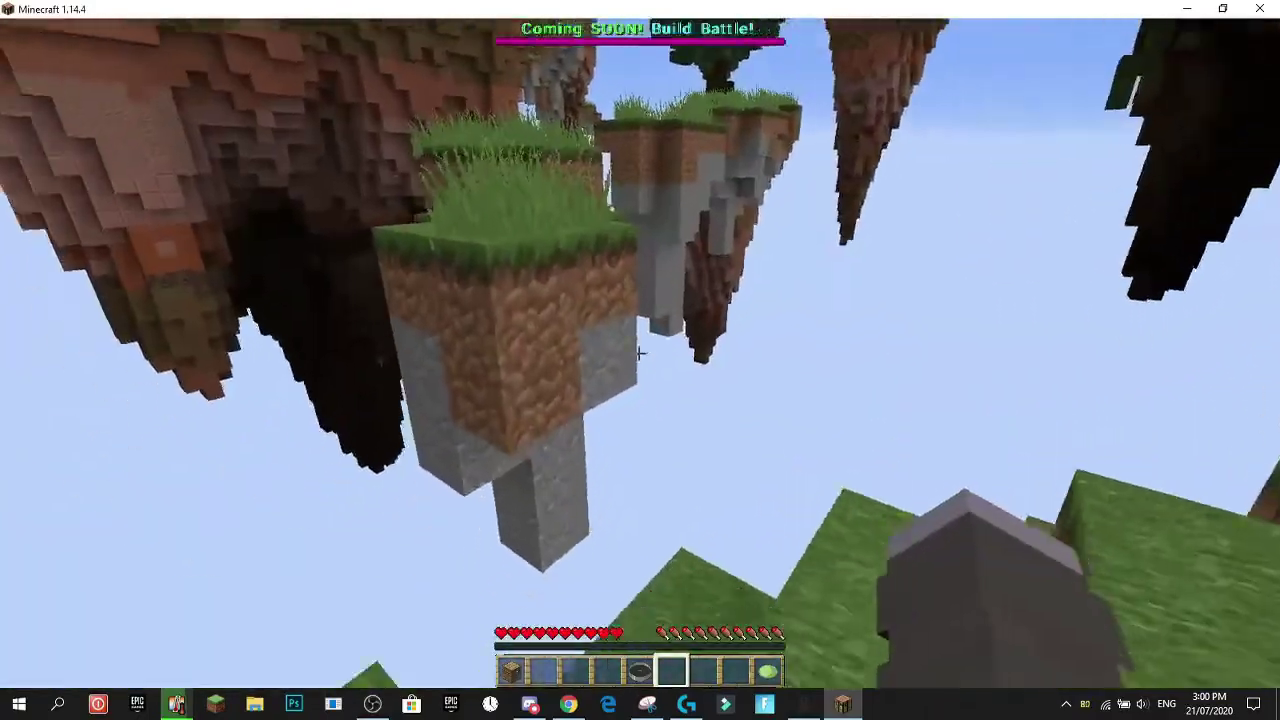
pyautogui.press('w')
pyautogui.press('space')
pyautogui.press('space')
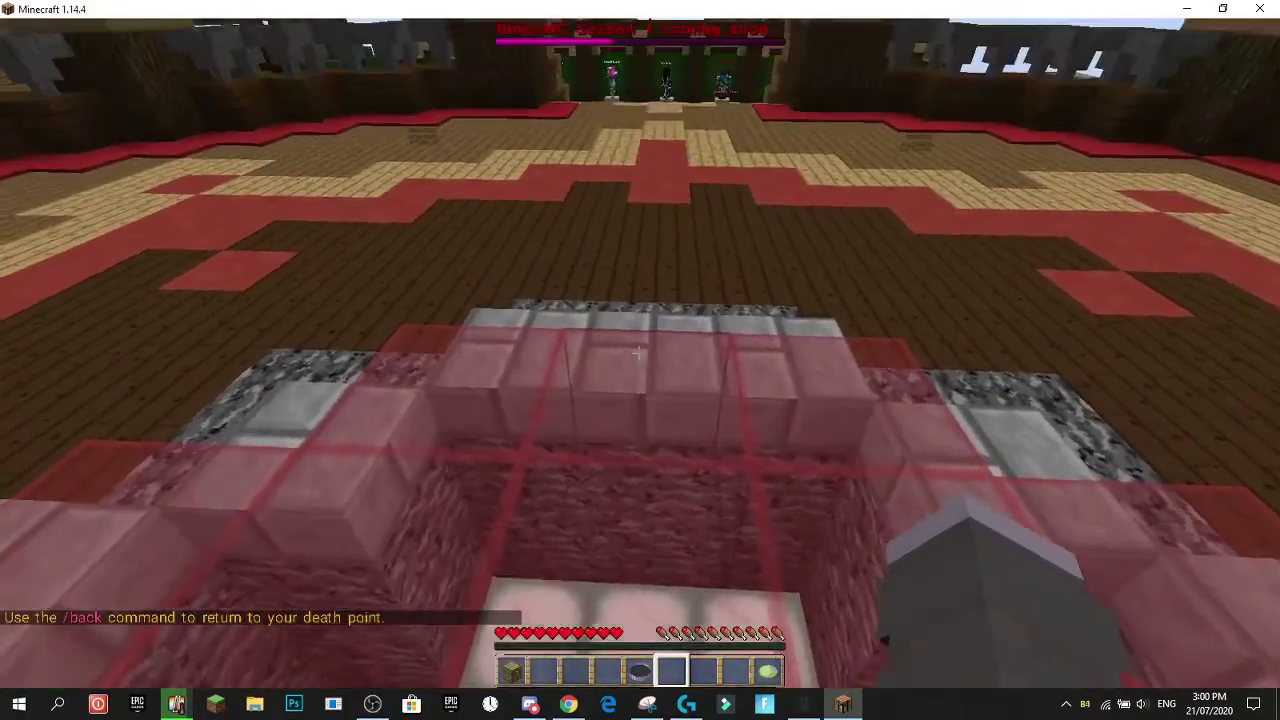
# - Pause the game, switch to Chrome, dismiss the page search and bring up the Obsidian To Lava page on SpigotMC
pyautogui.press('Escape')
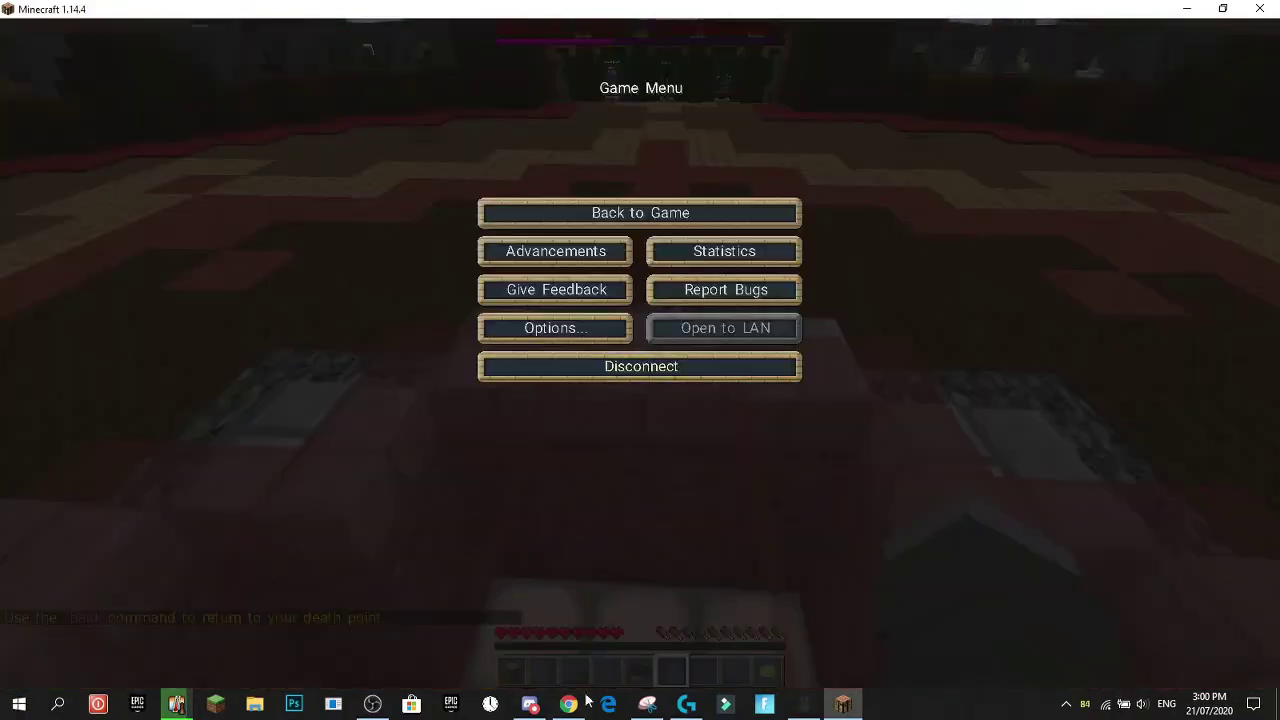
pyautogui.click(583, 703)
pyautogui.scroll(3, 596, 393)
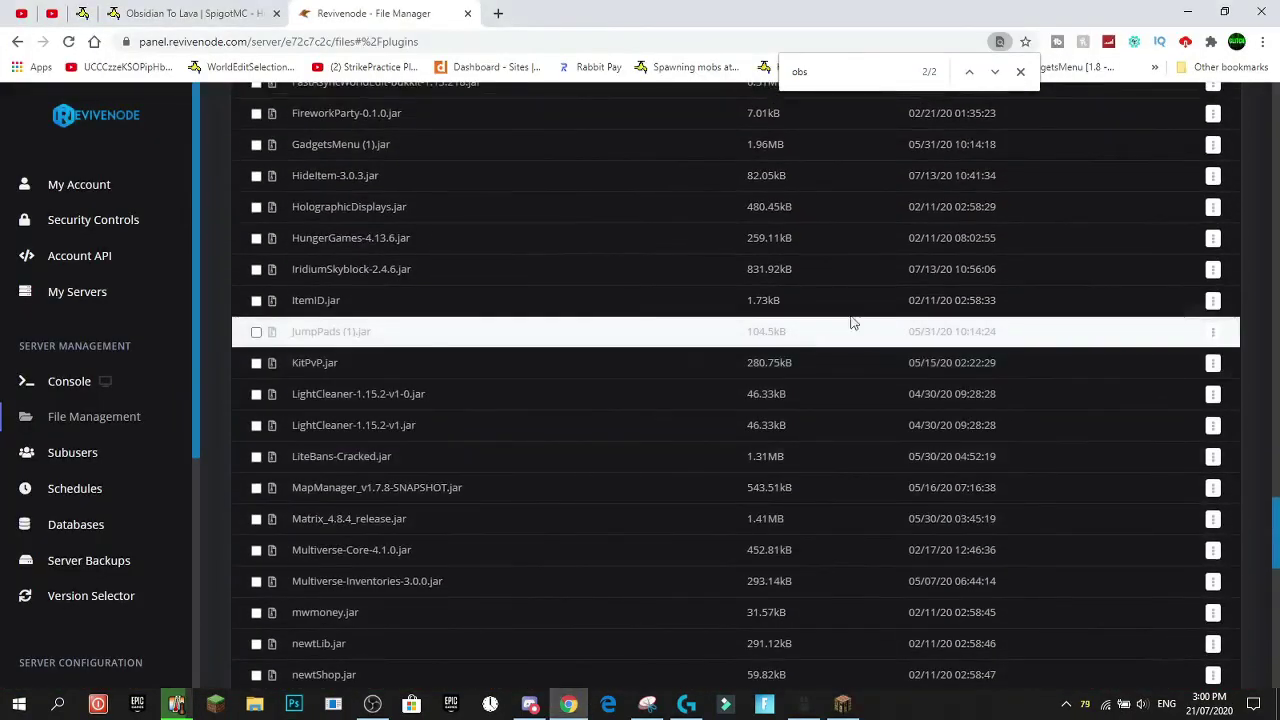
pyautogui.click(1020, 70)
pyautogui.moveTo(1260, 545); pyautogui.dragTo(1240, 114)
pyautogui.click(157, 25)
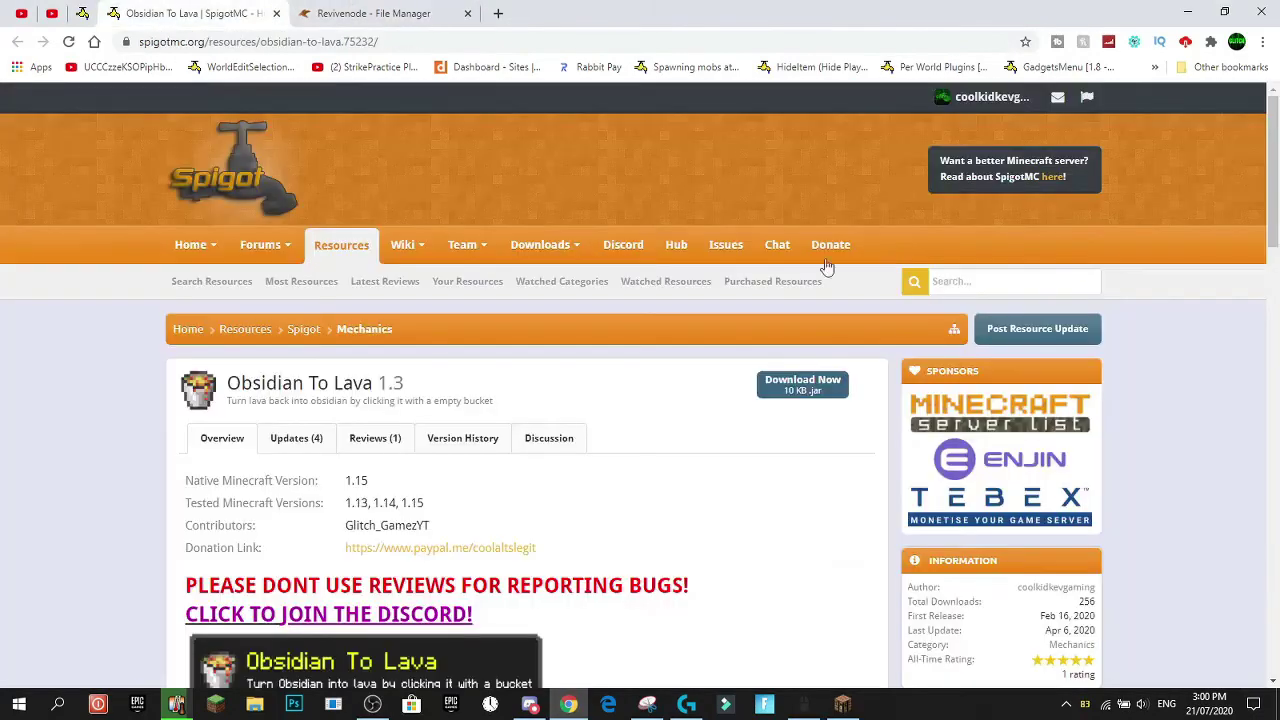
# - Review the Obsidian To Lava overview and open the plugin's update notes
pyautogui.scroll(-2, 826, 266)
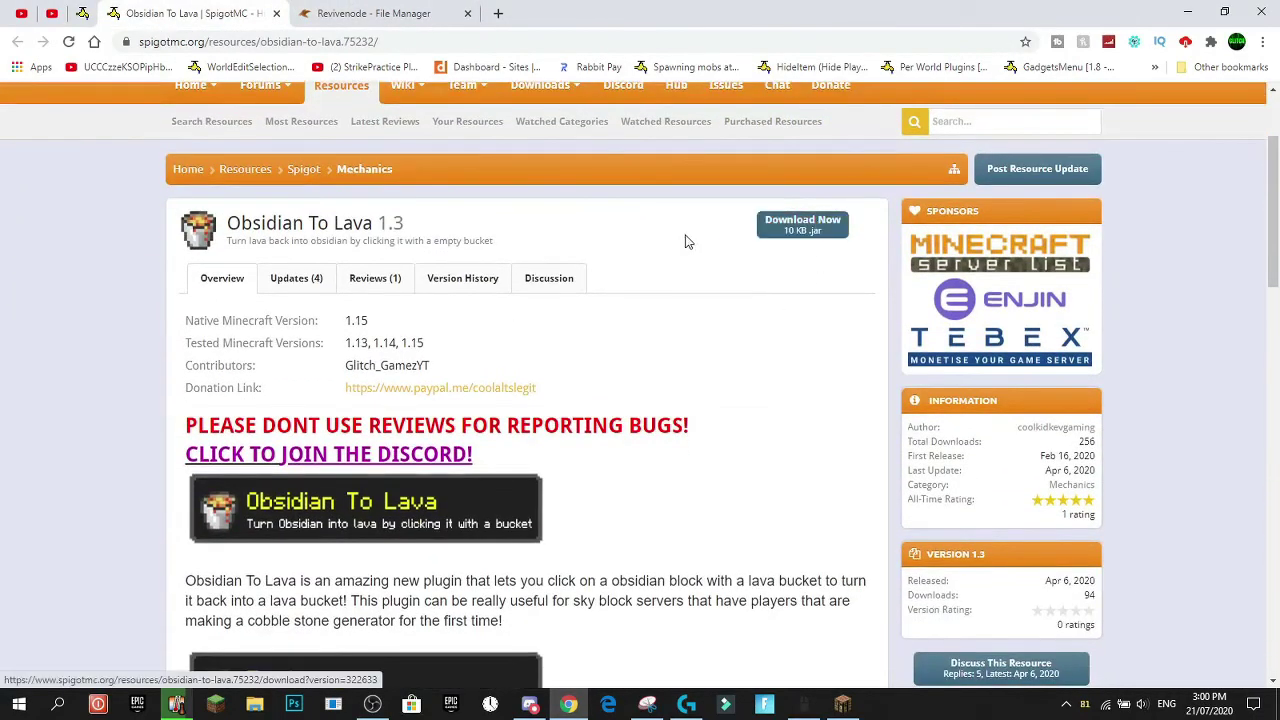
pyautogui.scroll(-1, 1278, 200)
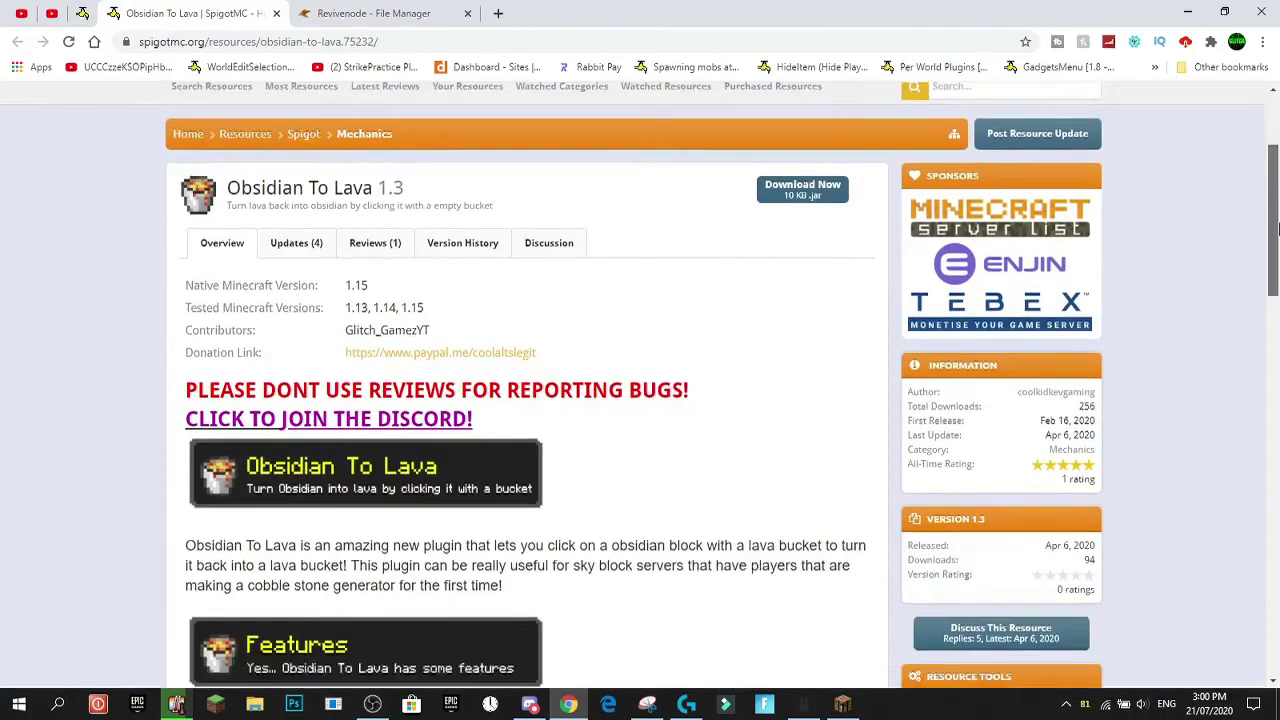
pyautogui.click(302, 232)
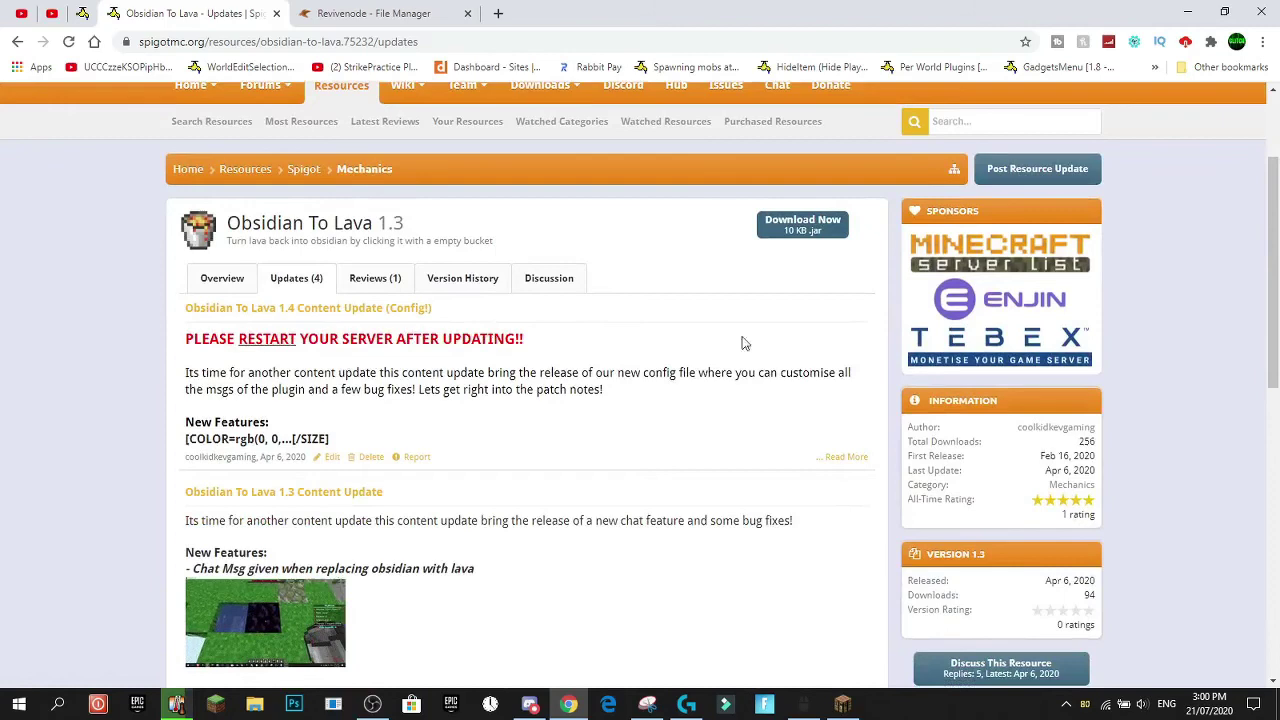
# - Open the plugin's version history and examine the listed releases, including versions 1.0 to 1.2
pyautogui.click(481, 289)
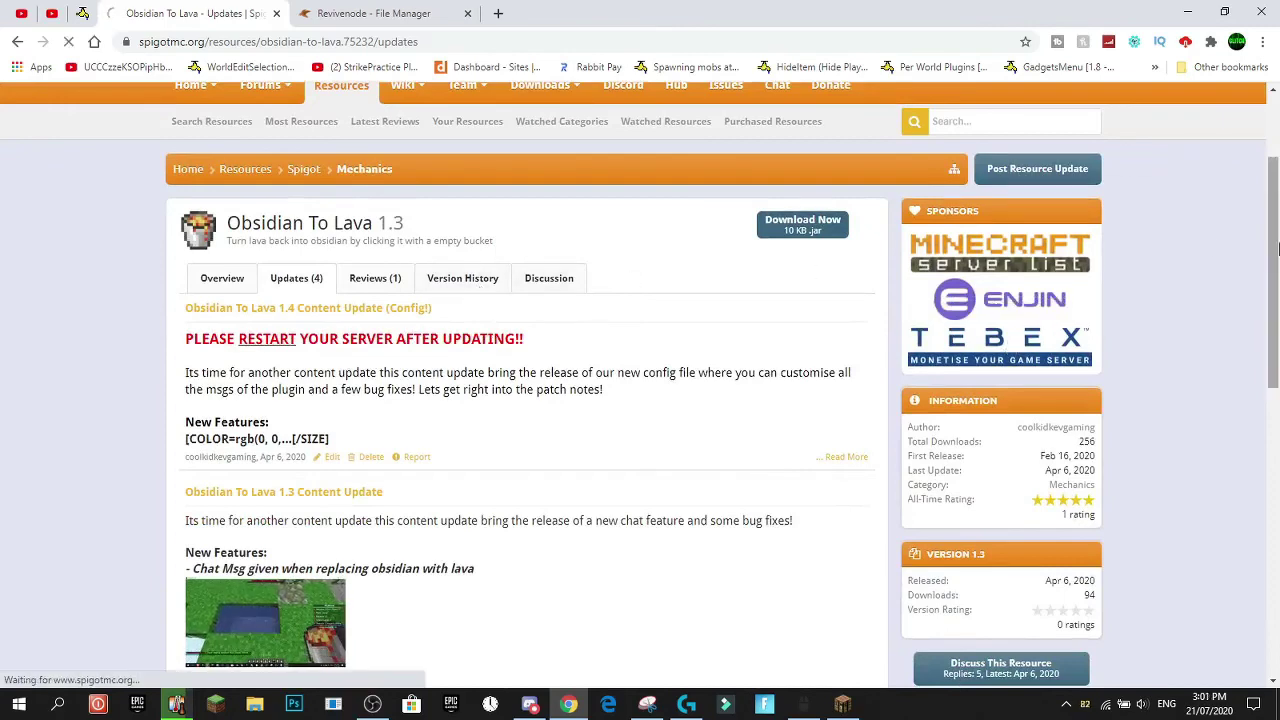
pyautogui.scroll(-1, 537, 336)
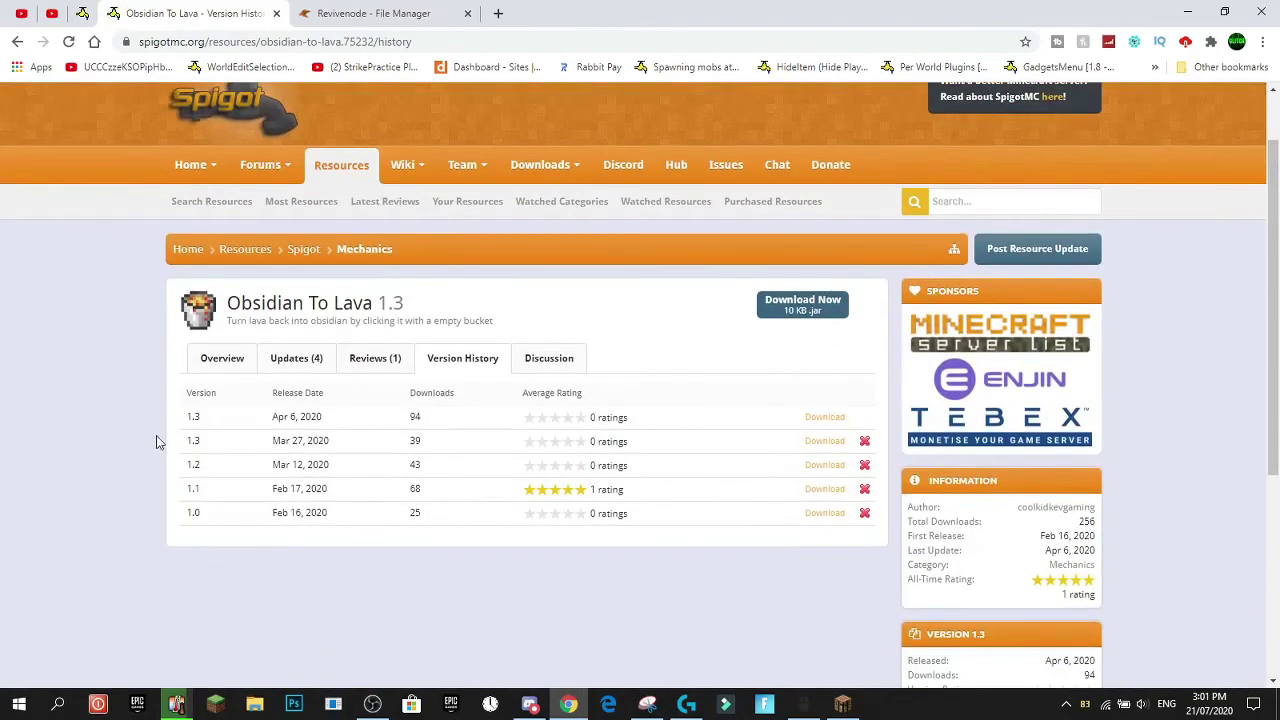
pyautogui.moveTo(171, 462); pyautogui.dragTo(200, 356)
pyautogui.click(200, 475)
pyautogui.click(200, 472)
pyautogui.moveTo(192, 465); pyautogui.dragTo(197, 524)
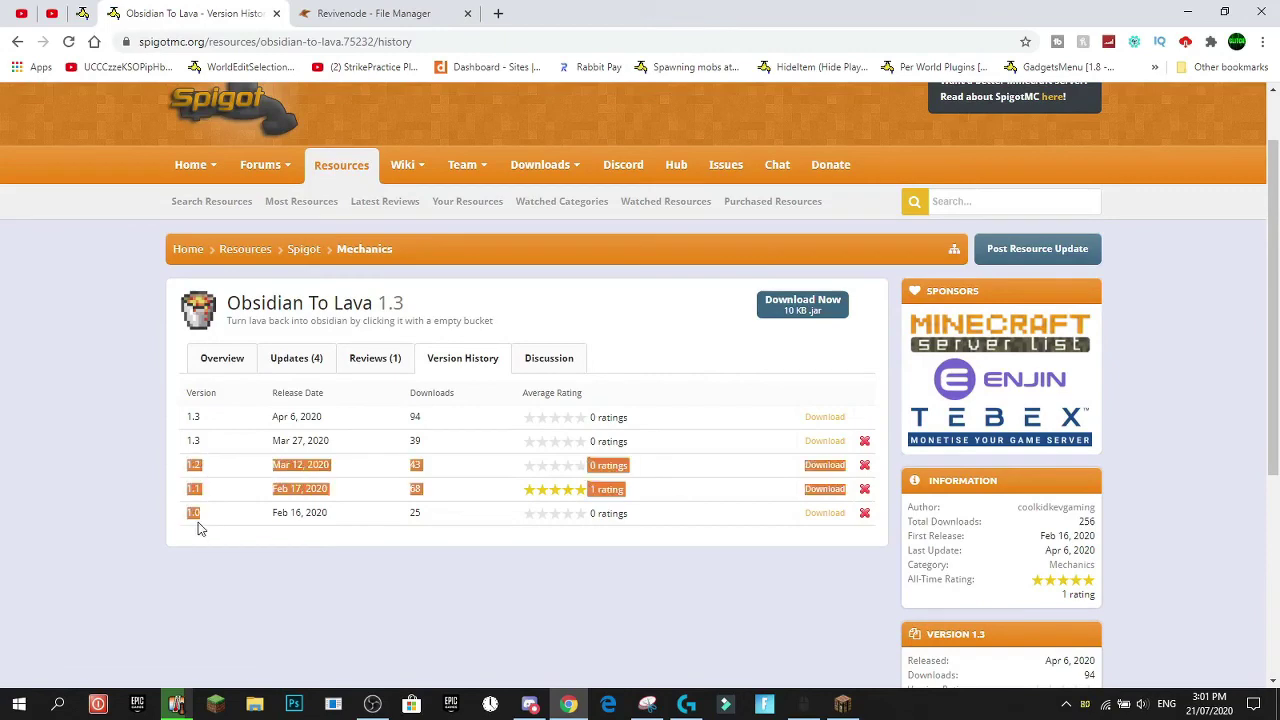
pyautogui.click(216, 508)
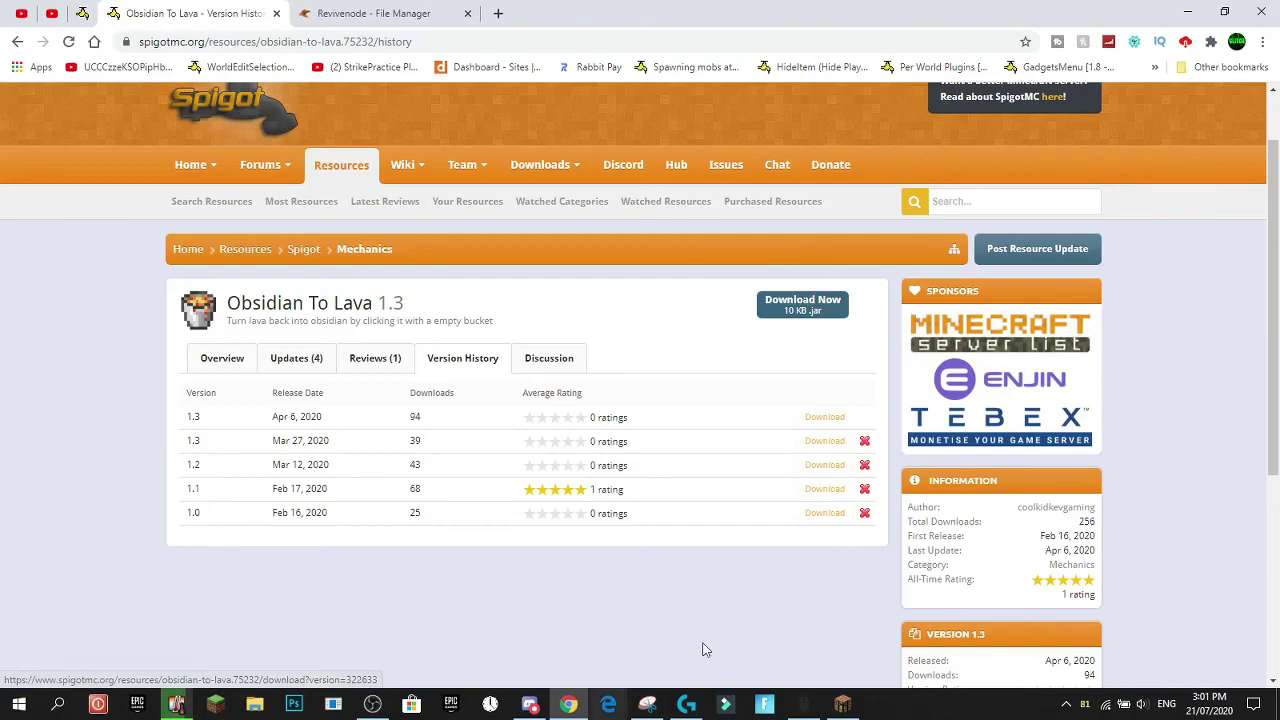
# - Return to the Obsidian To Lava overview and download the plugin's jar file
pyautogui.click(238, 362)
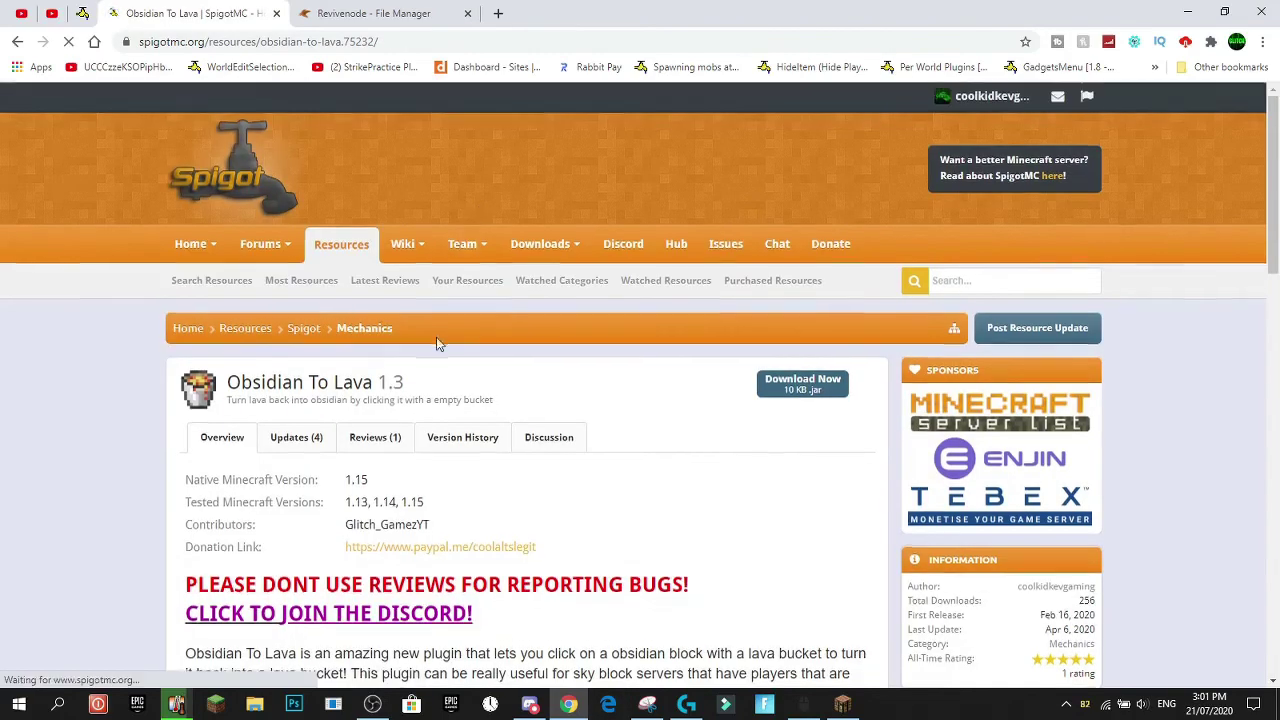
pyautogui.scroll(-2, 437, 337)
pyautogui.moveTo(241, 143); pyautogui.dragTo(466, 137)
pyautogui.click(466, 137)
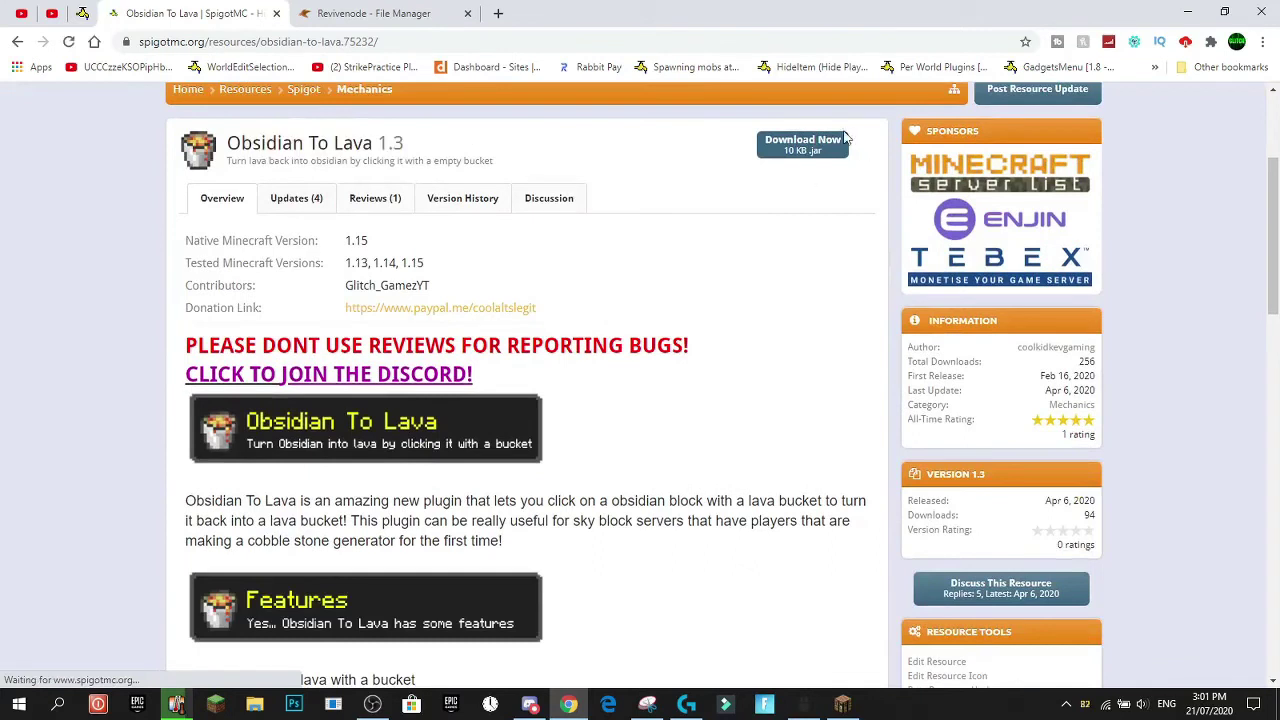
pyautogui.click(804, 146)
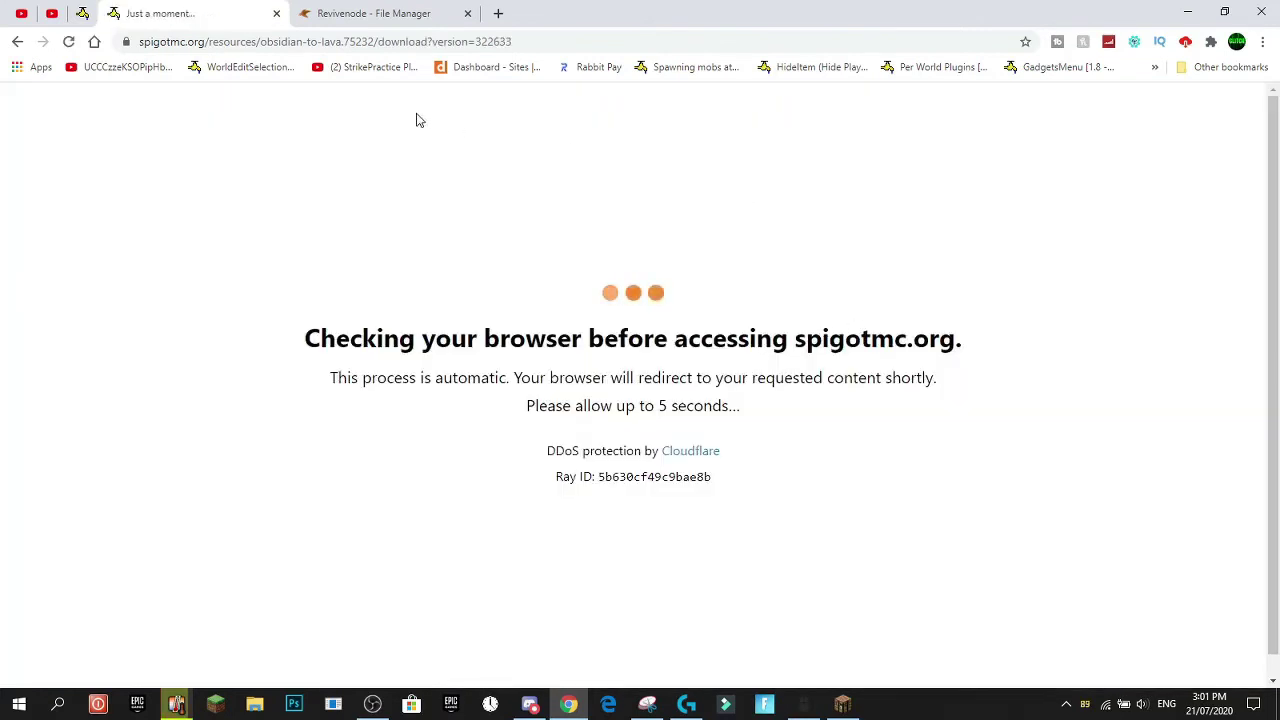
pyautogui.moveTo(283, 323); pyautogui.dragTo(1028, 330)
pyautogui.click(686, 306)
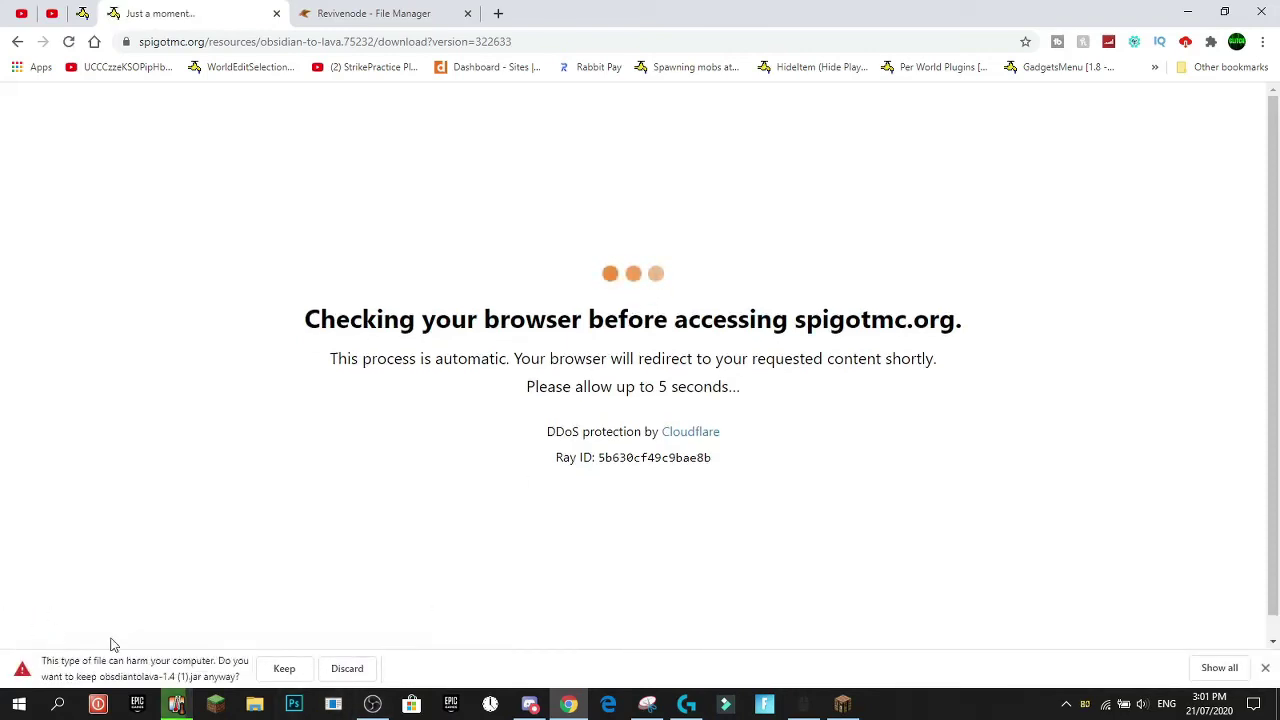
# - Discard the obsdiantolava-1.4 (1).jar download and close the SpigotMC download page
pyautogui.click(350, 668)
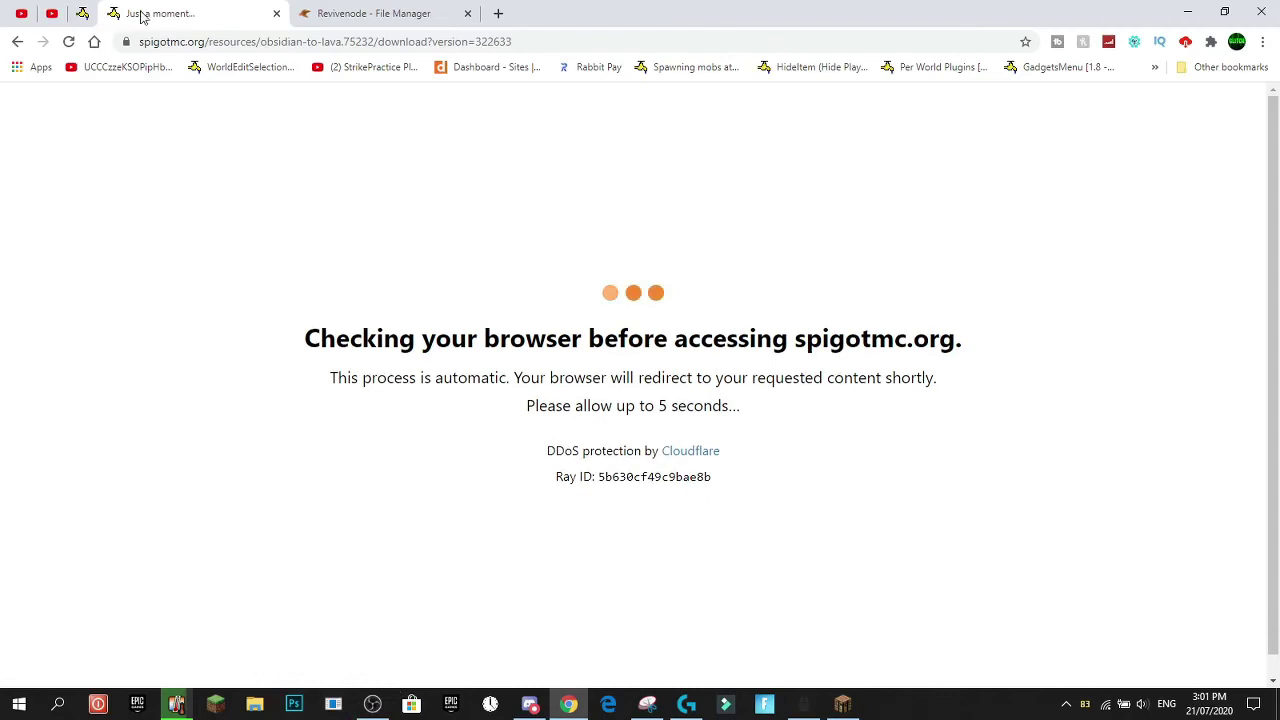
pyautogui.click(276, 14)
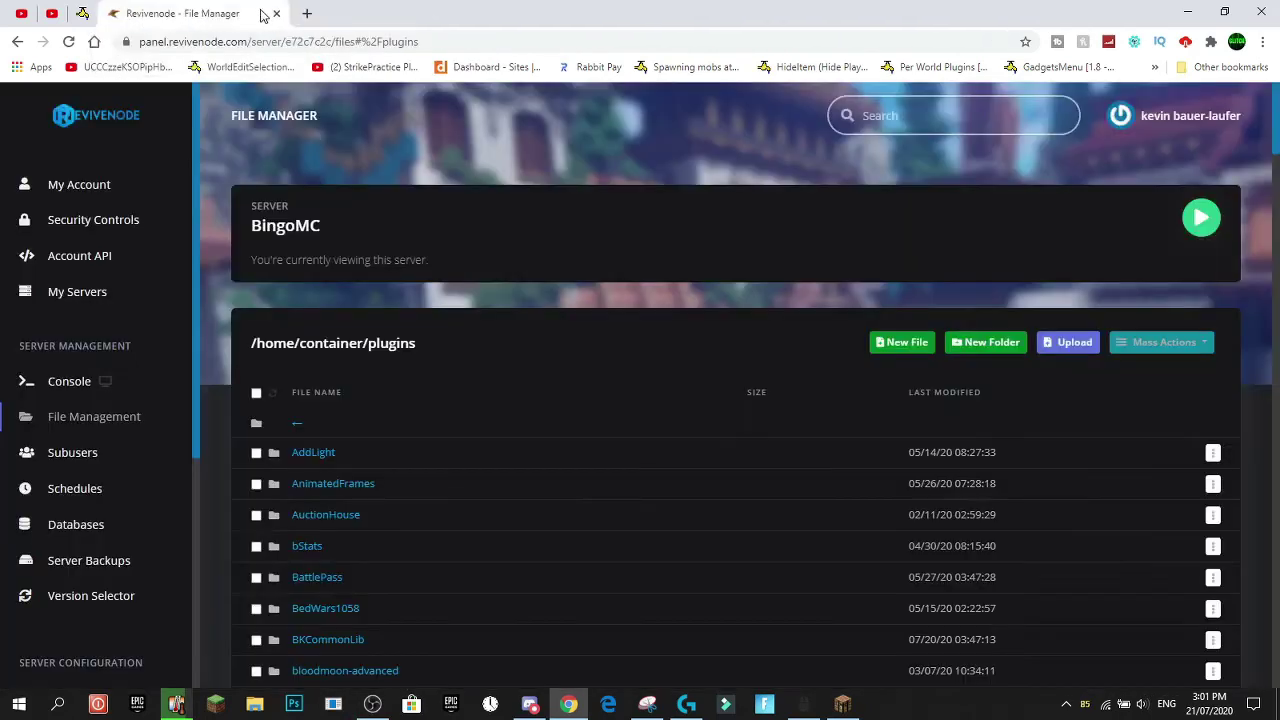
# - Examine the BingoMC server's /home/container/plugins folder in the Revivenode file manager
pyautogui.scroll(-2, 407, 231)
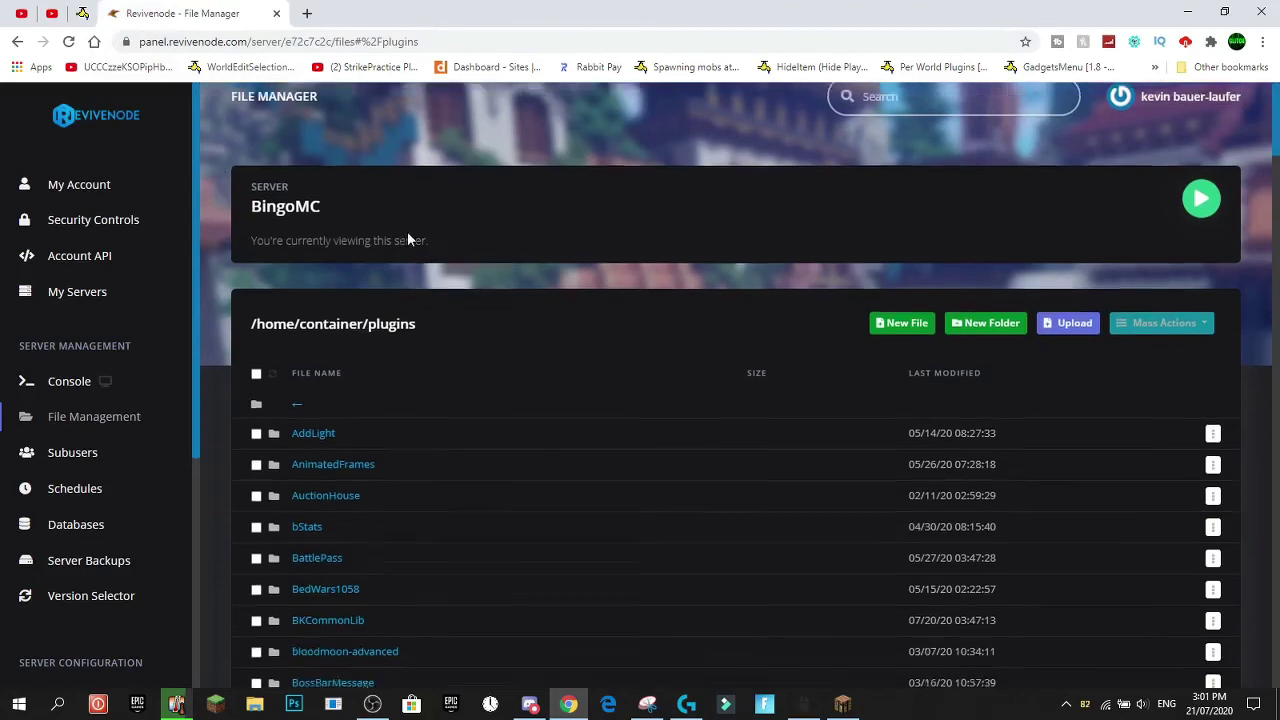
pyautogui.scroll(1, 290, 210)
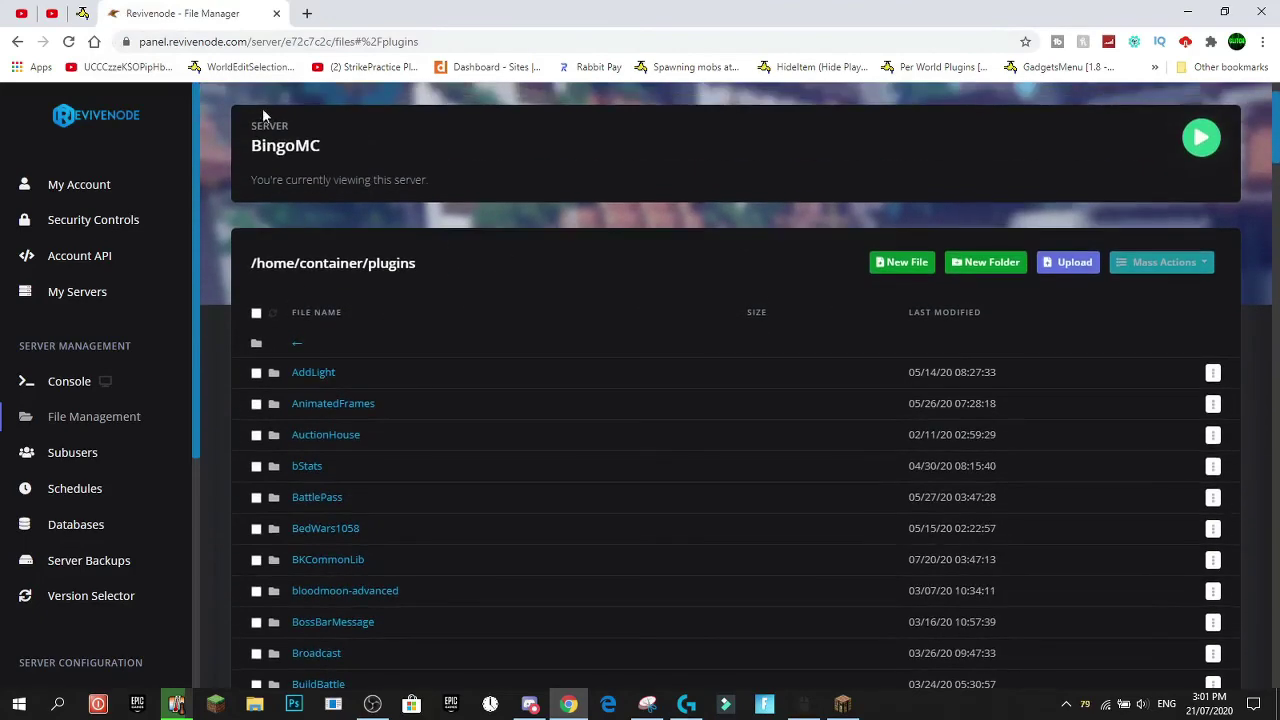
pyautogui.scroll(1, 263, 116)
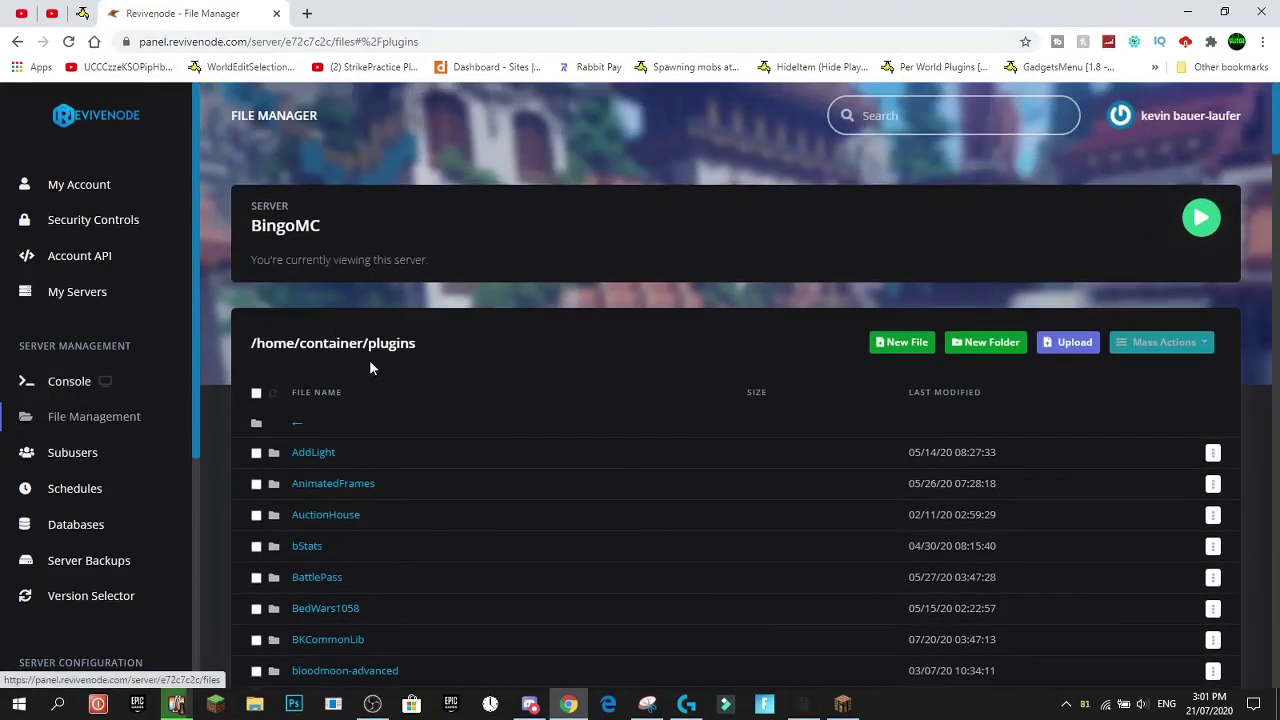
pyautogui.moveTo(251, 343); pyautogui.dragTo(314, 343)
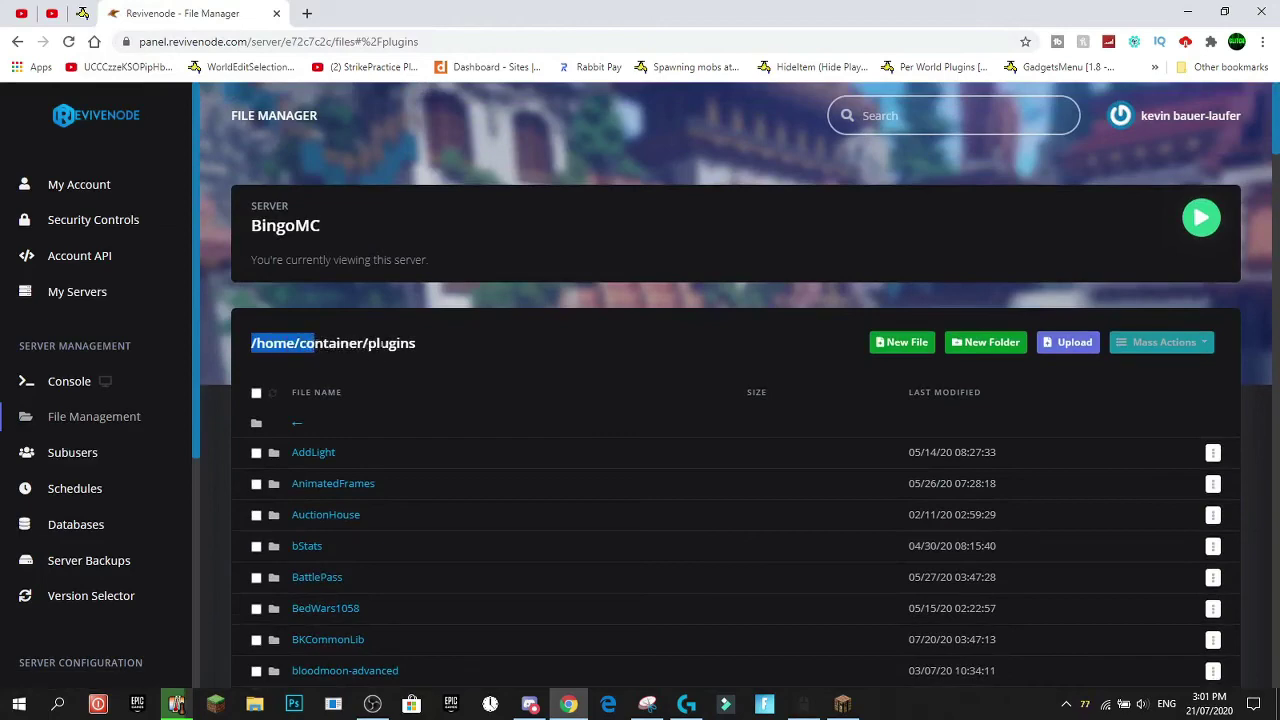
pyautogui.click(383, 343)
pyautogui.scroll(-1, 449, 341)
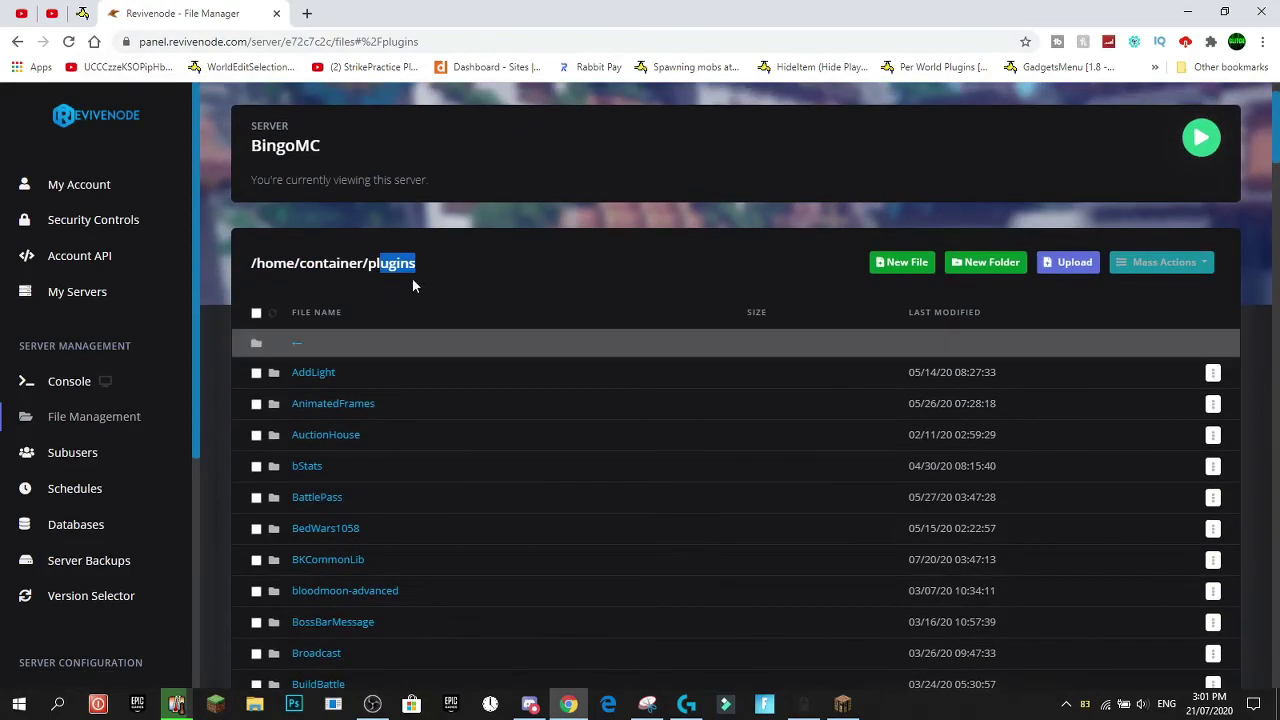
pyautogui.click(413, 263)
pyautogui.scroll(1, 987, 362)
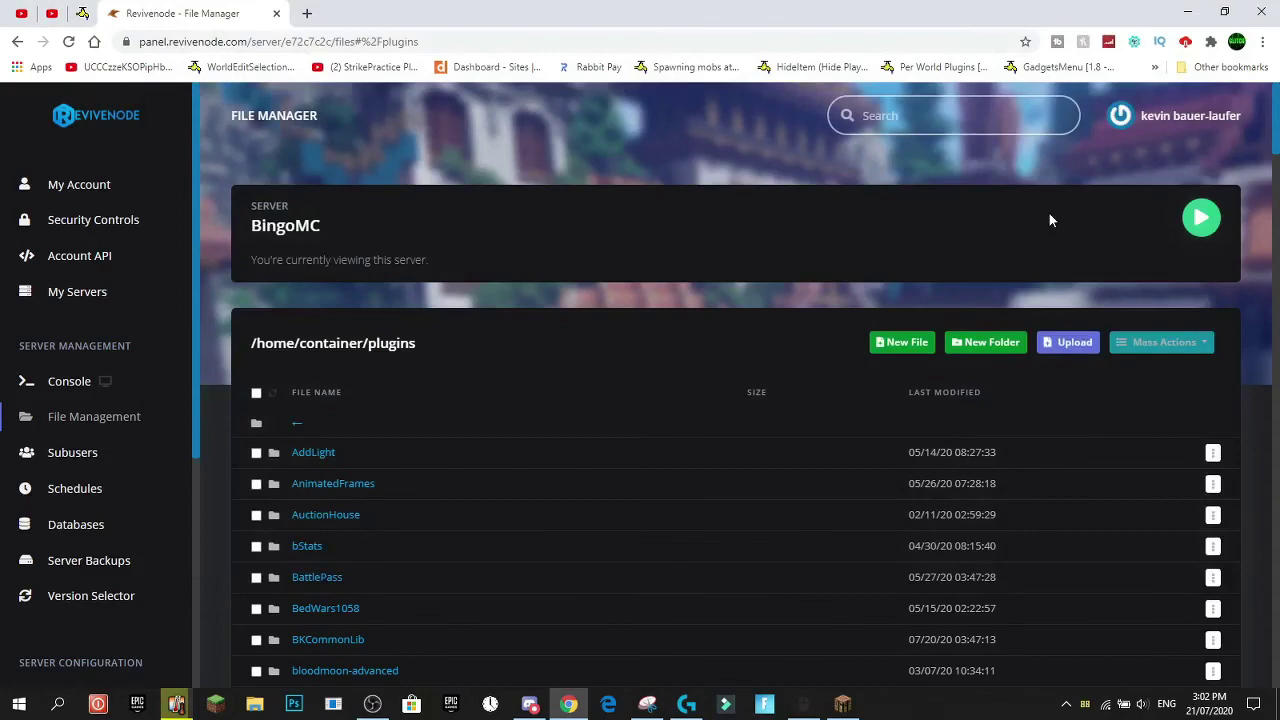
pyautogui.scroll(-1, 1049, 219)
pyautogui.moveTo(1276, 160); pyautogui.dragTo(1230, 115)
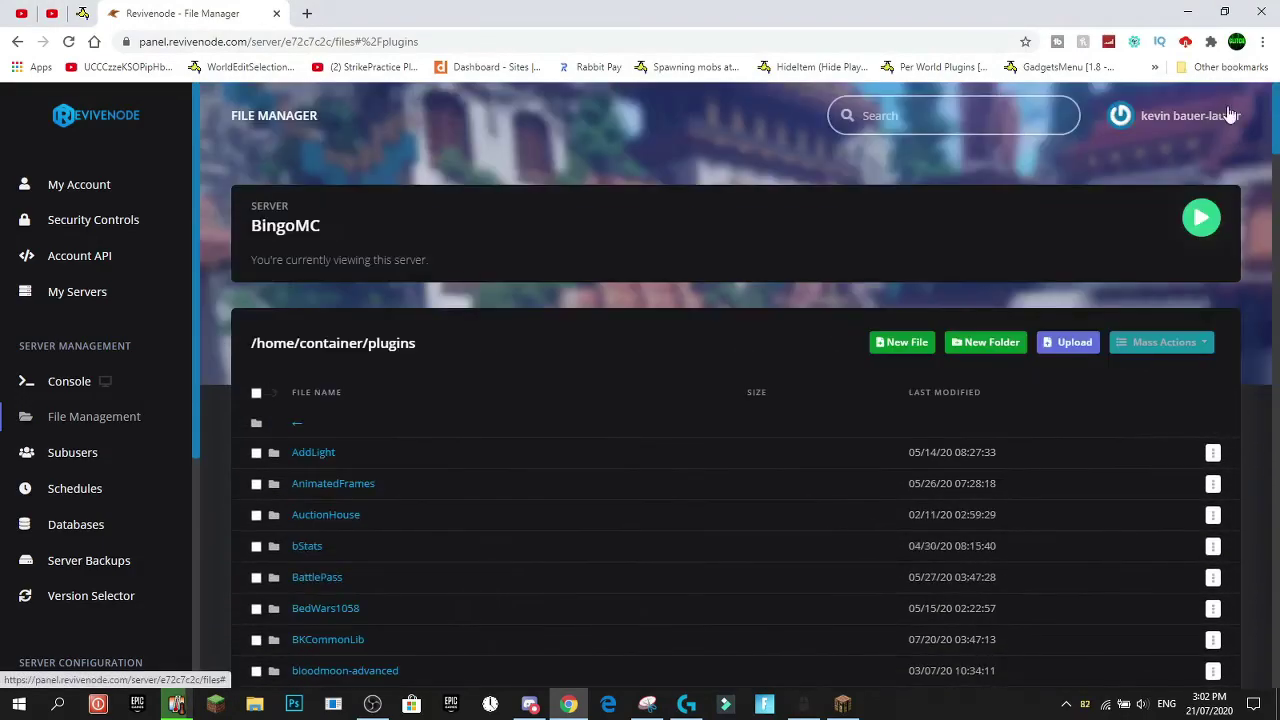
# - Start a file upload to the plugins folder and browse the Downloads folder for the Obsidian To Lava jar files
pyautogui.click(1062, 350)
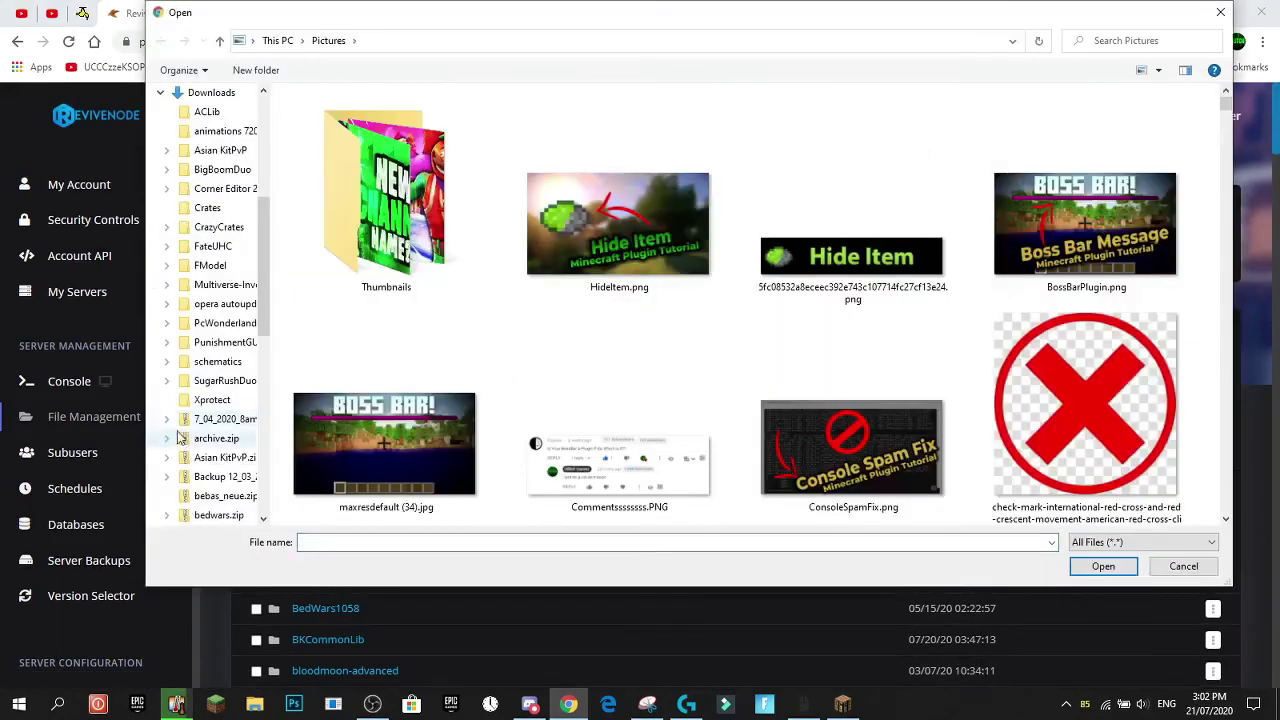
pyautogui.scroll(1, 186, 257)
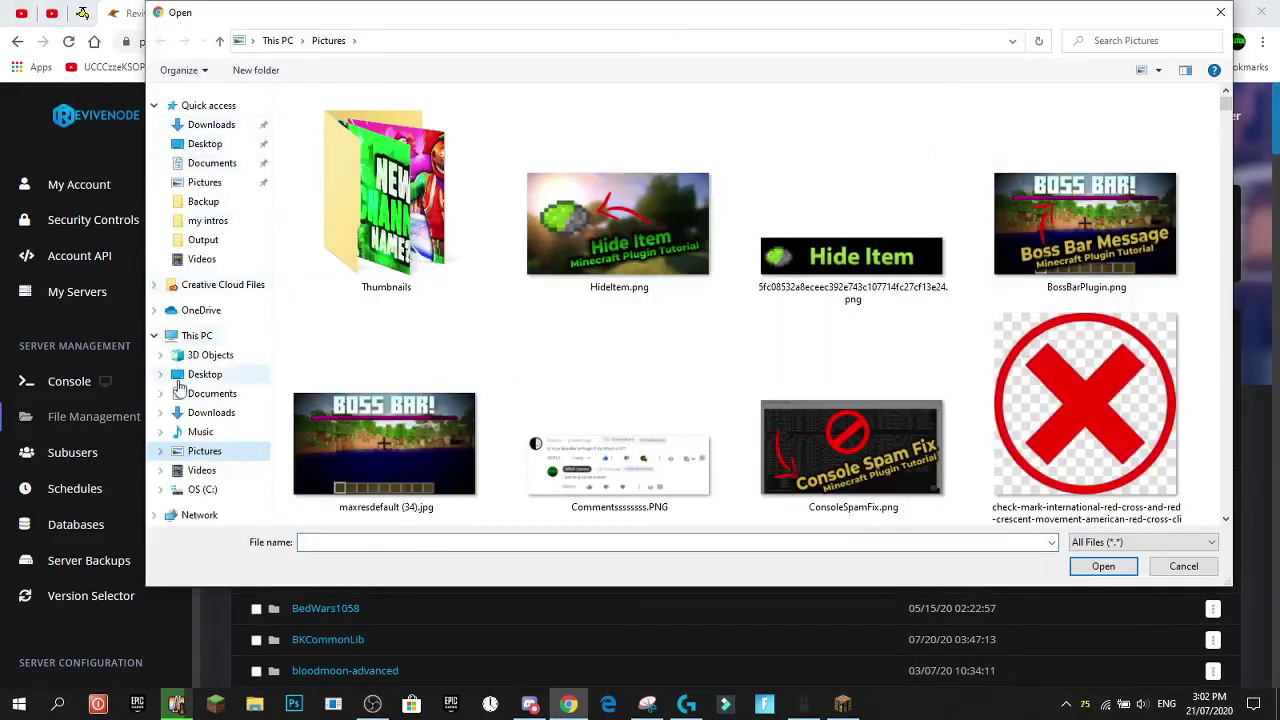
pyautogui.click(211, 413)
pyautogui.scroll(-6, 757, 243)
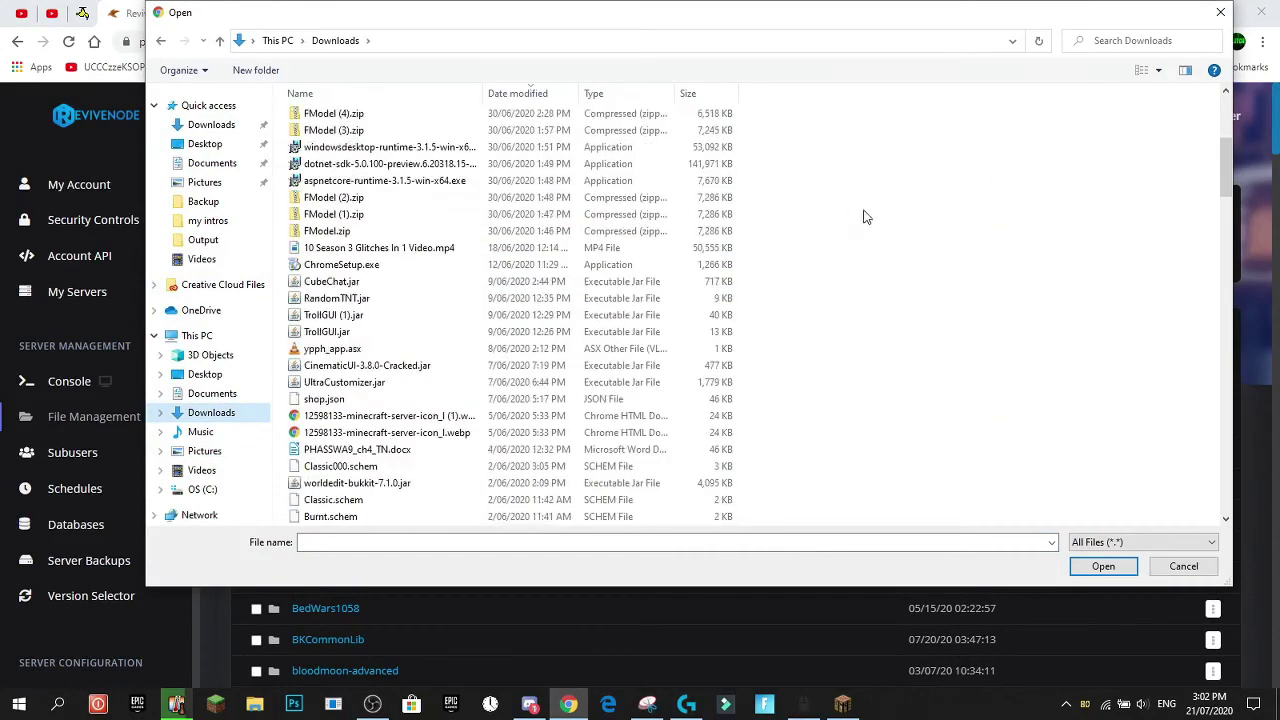
pyautogui.scroll(6, 922, 250)
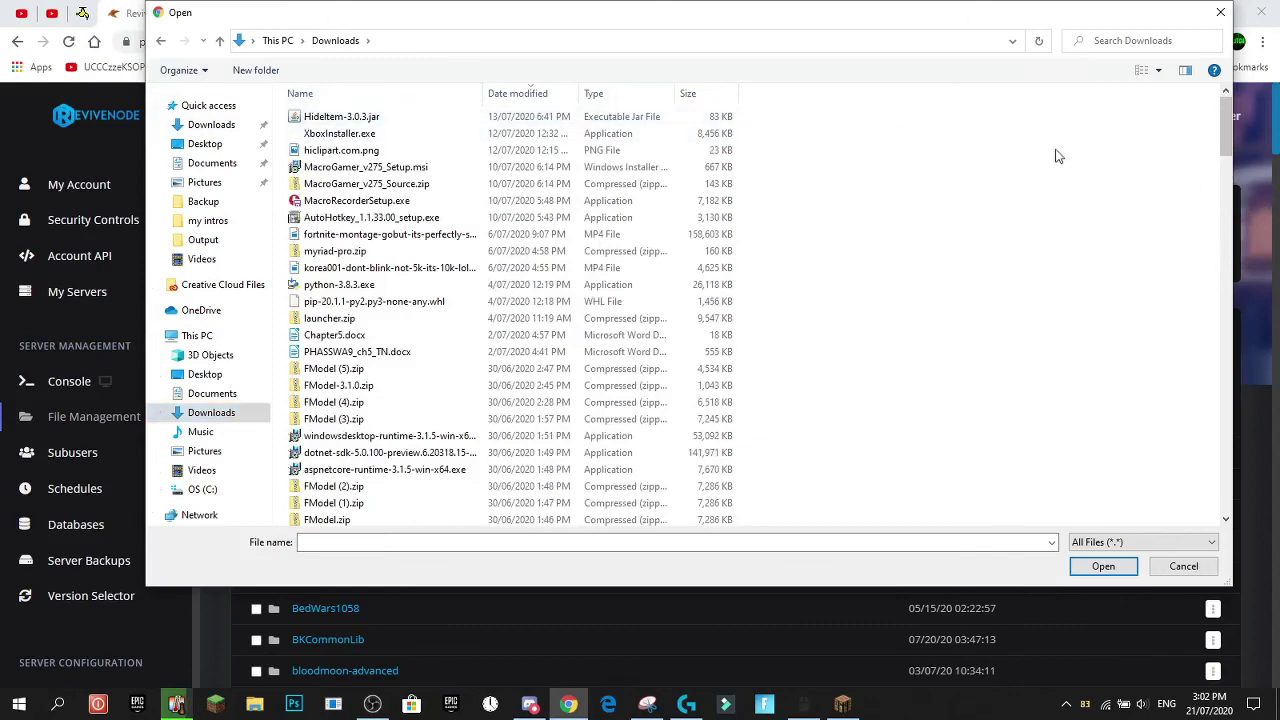
pyautogui.moveTo(1220, 133); pyautogui.dragTo(1232, 430)
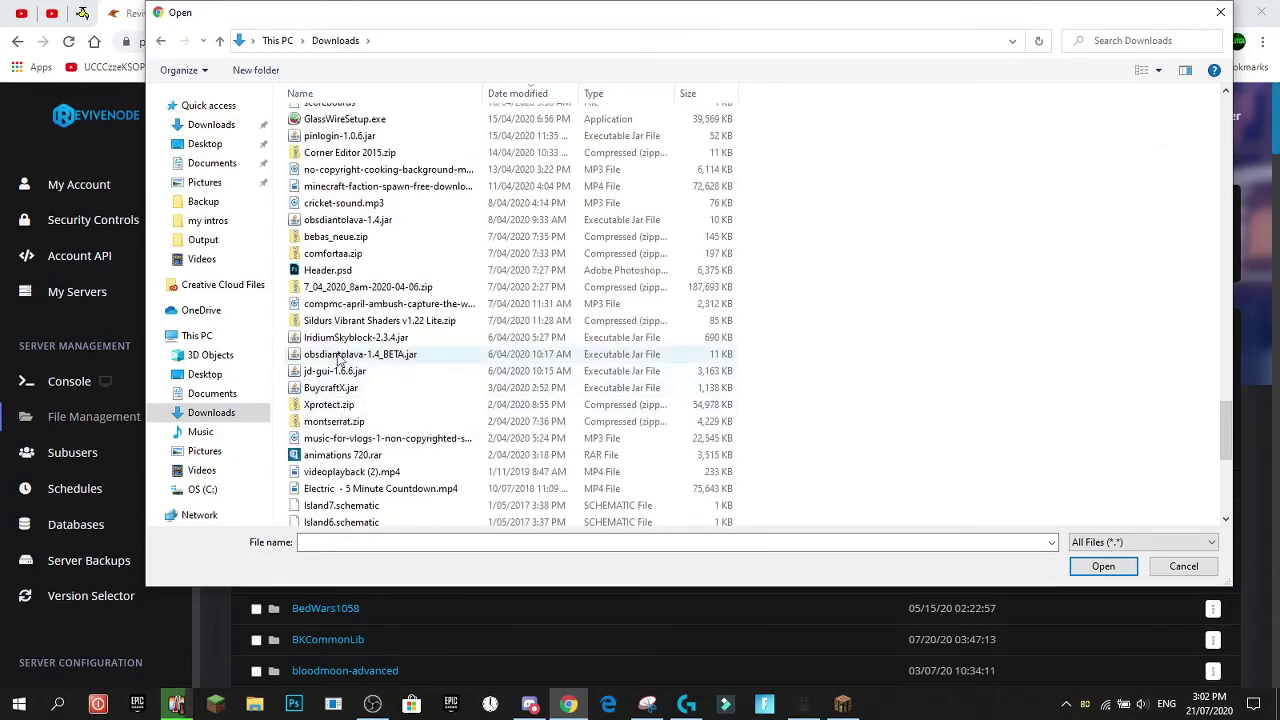
# - Choose obsdiantolava-1.4.jar instead of the BETA jar, upload it to the plugins folder and look through the folder's list
pyautogui.click(430, 354)
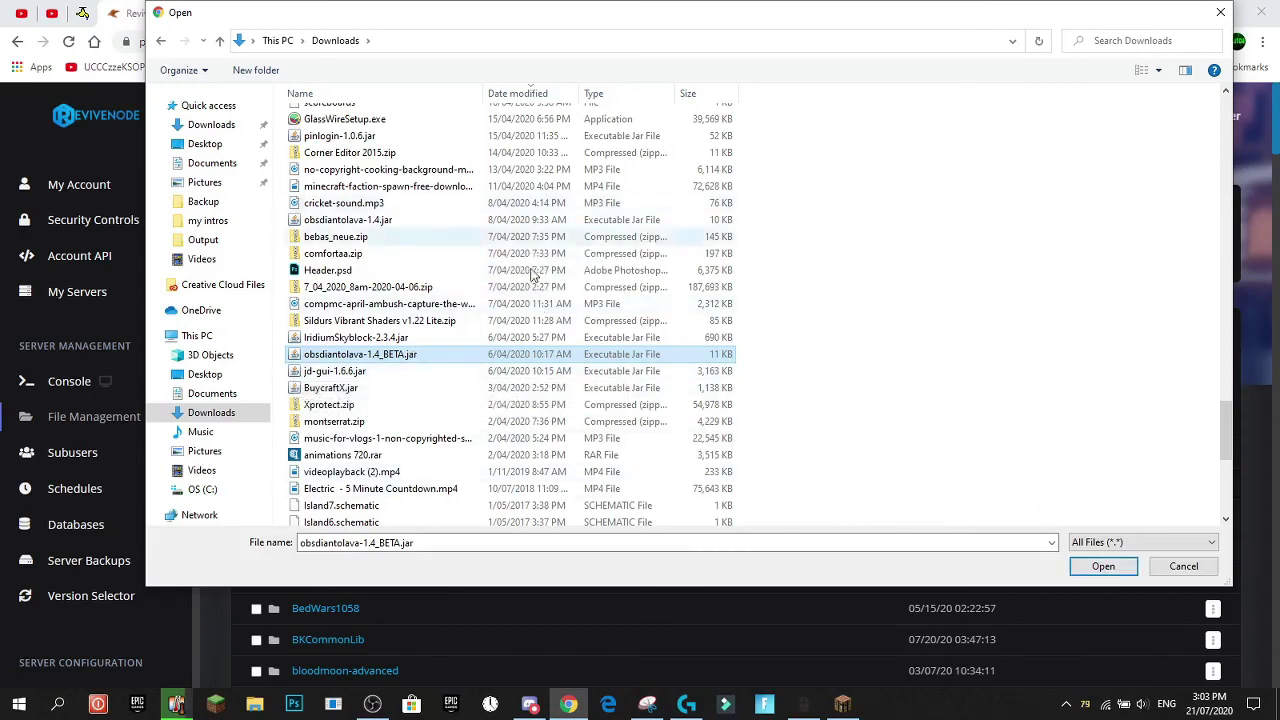
pyautogui.scroll(2, 390, 300)
pyautogui.click(388, 313)
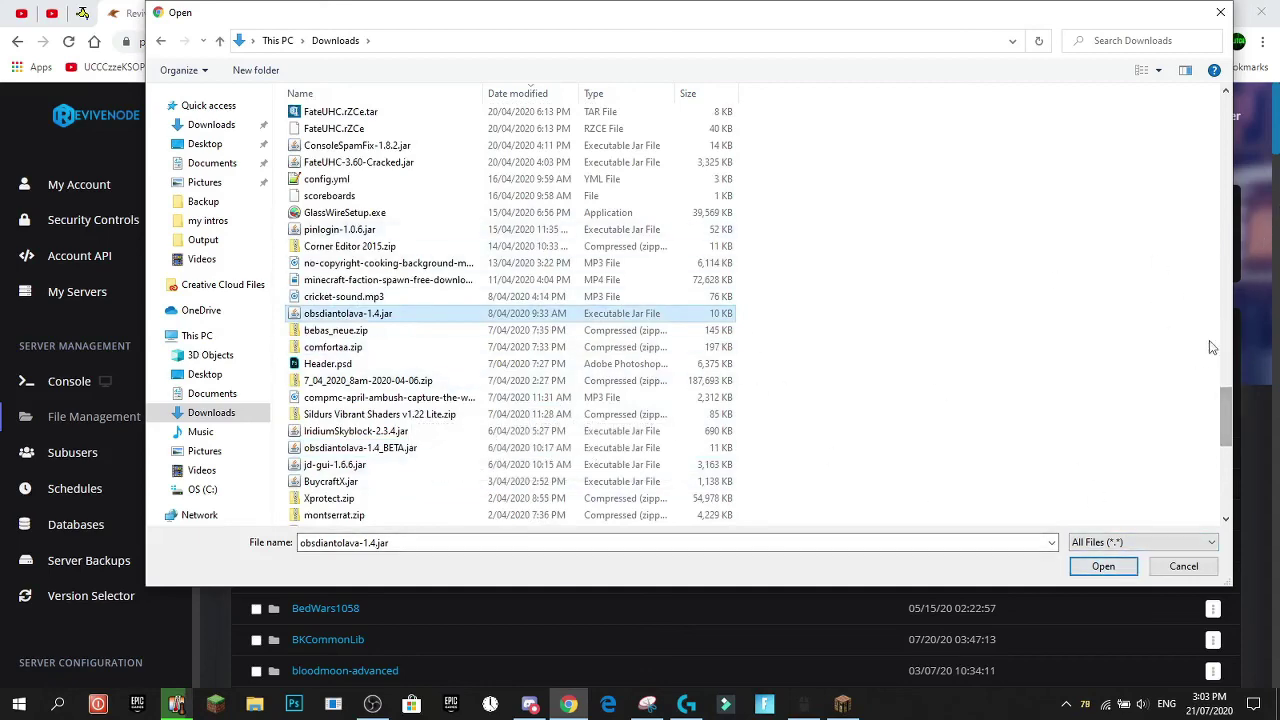
pyautogui.moveTo(1224, 420); pyautogui.dragTo(1224, 413)
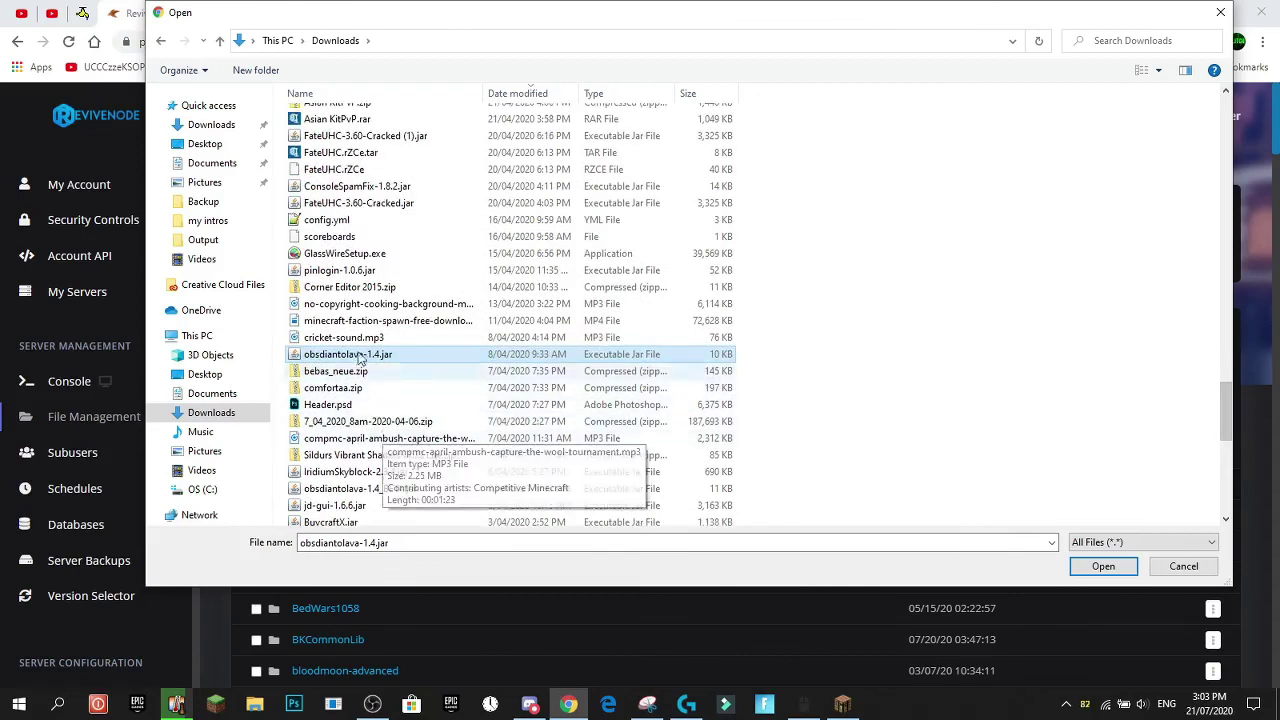
pyautogui.click(1101, 566)
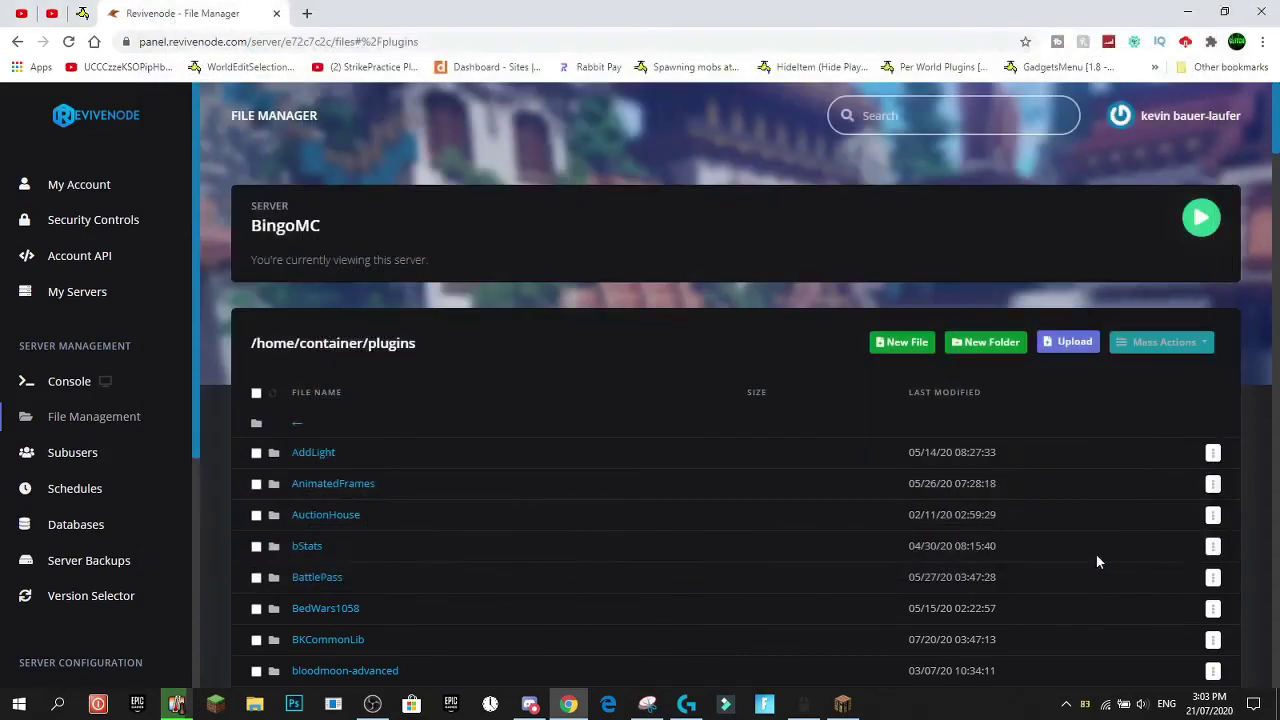
pyautogui.scroll(-20, 1240, 309)
pyautogui.scroll(20, 1240, 309)
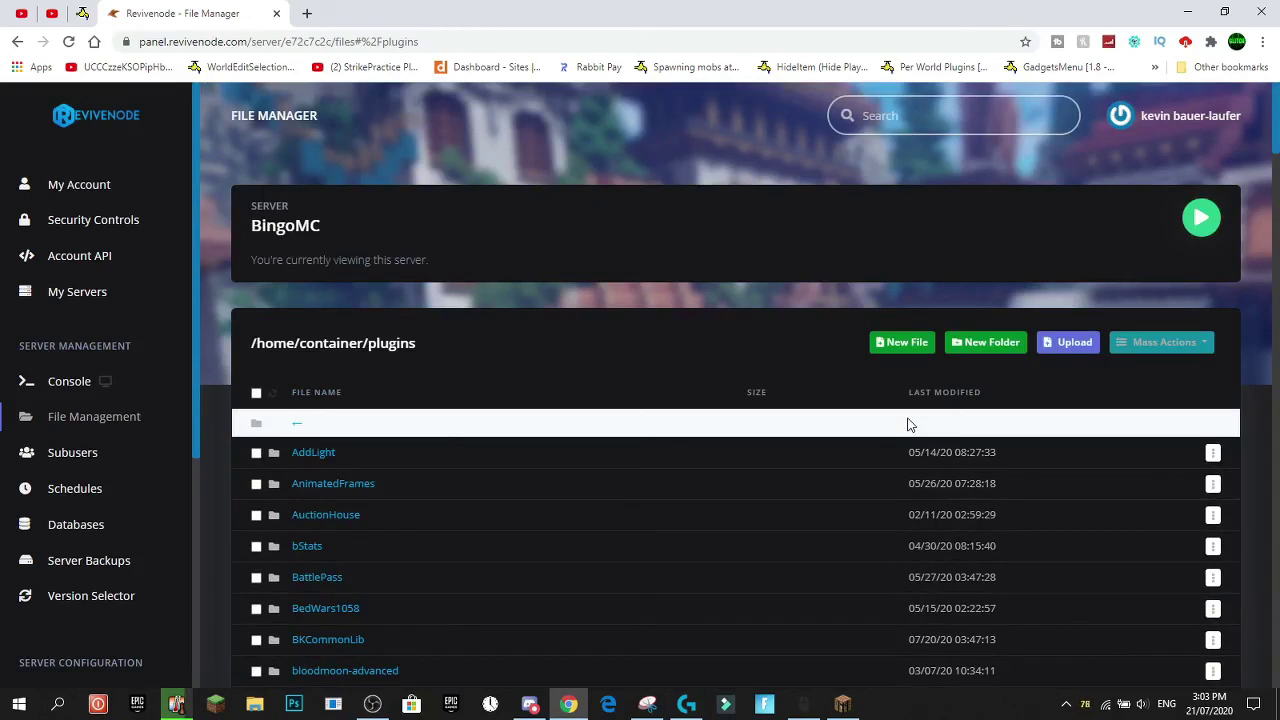
# - Switch to Minecraft, restart the server with the /restart command and return to the server list
pyautogui.click(843, 704)
pyautogui.click(655, 226)
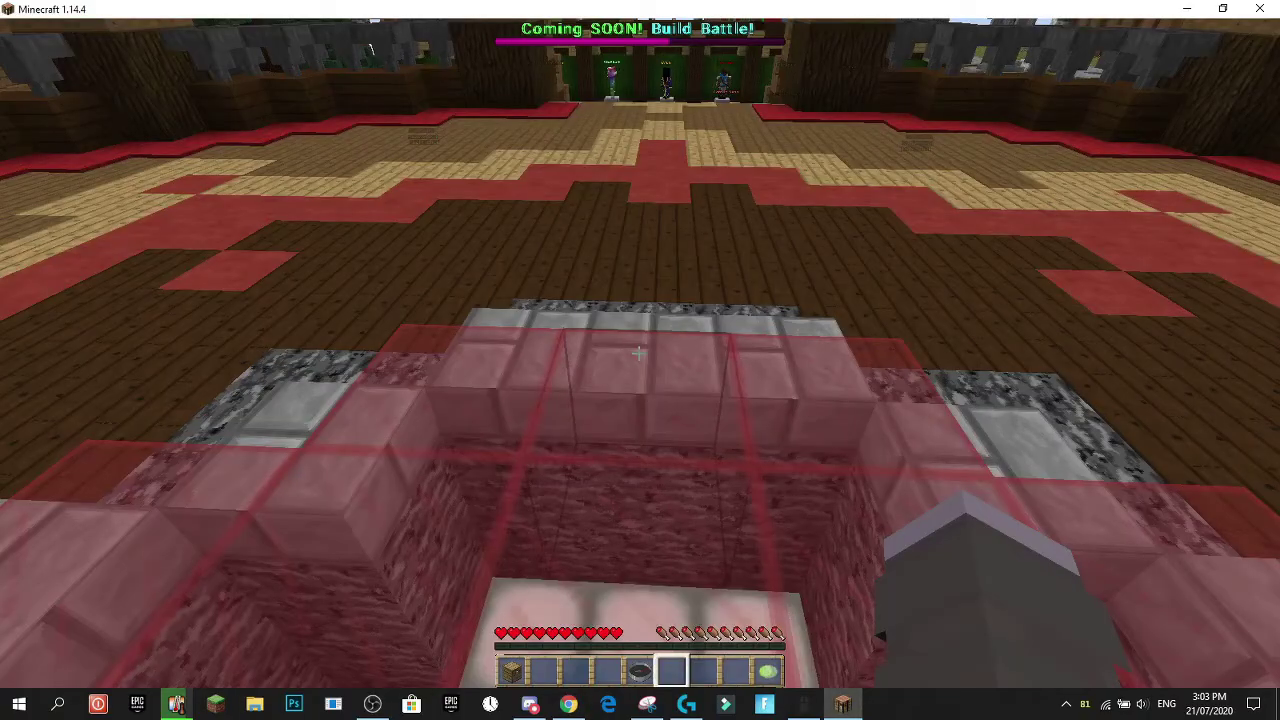
pyautogui.press('s')
pyautogui.press('/')
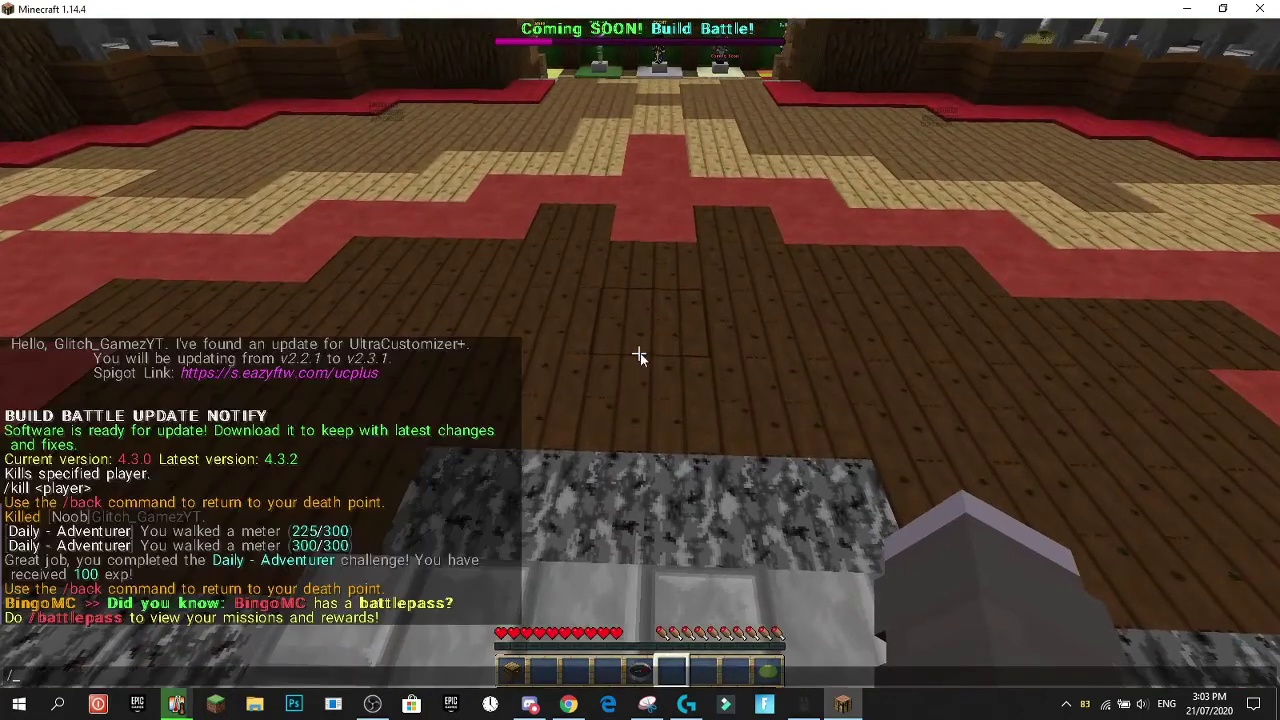
pyautogui.write('reload')
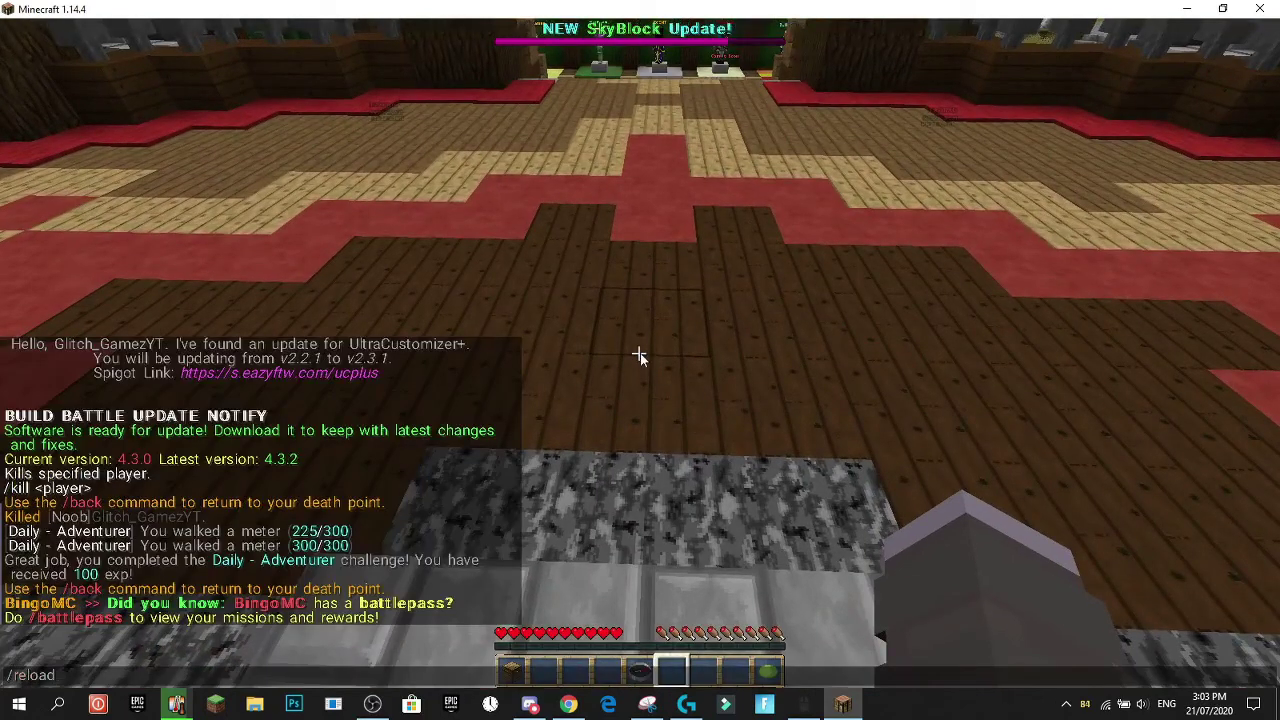
pyautogui.press('BackSpace')
pyautogui.press('BackSpace')
pyautogui.press('BackSpace')
pyautogui.press('BackSpace')
pyautogui.write('start')
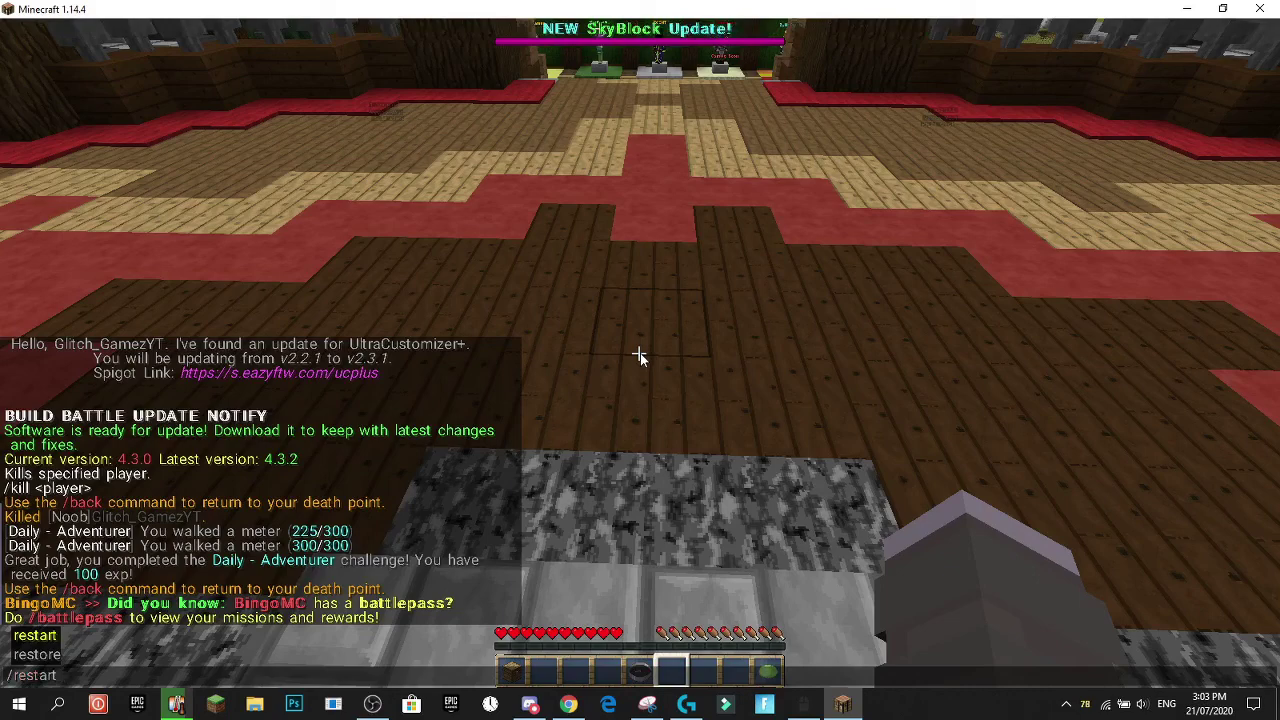
pyautogui.press('Return')
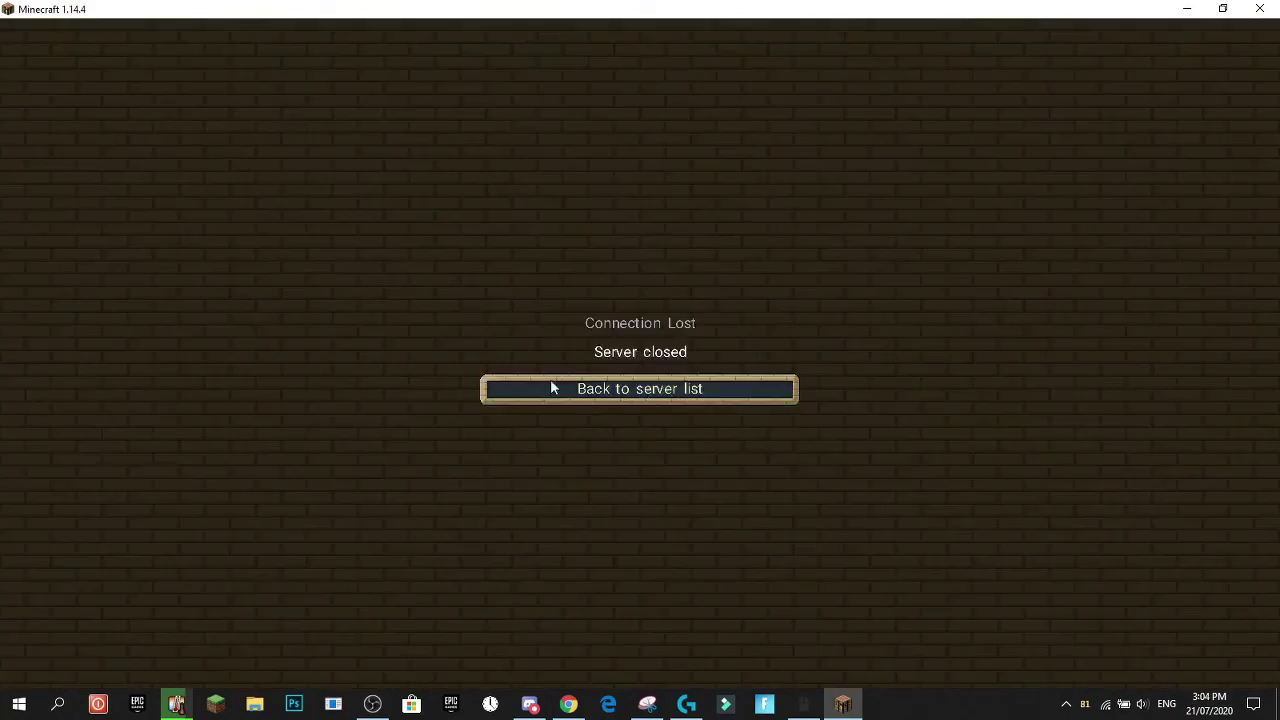
pyautogui.click(640, 389)
# - Switch to Chrome and open the BingoMC server console to examine its startup output
pyautogui.click(568, 704)
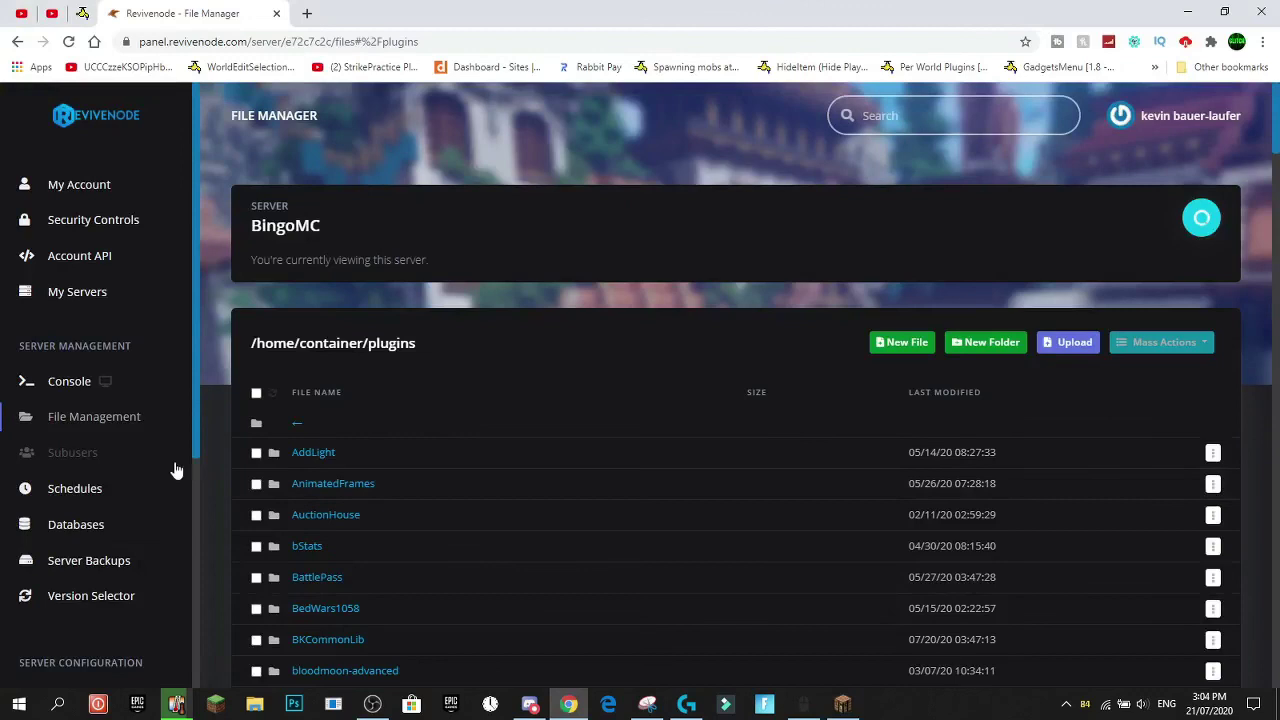
pyautogui.click(52, 385)
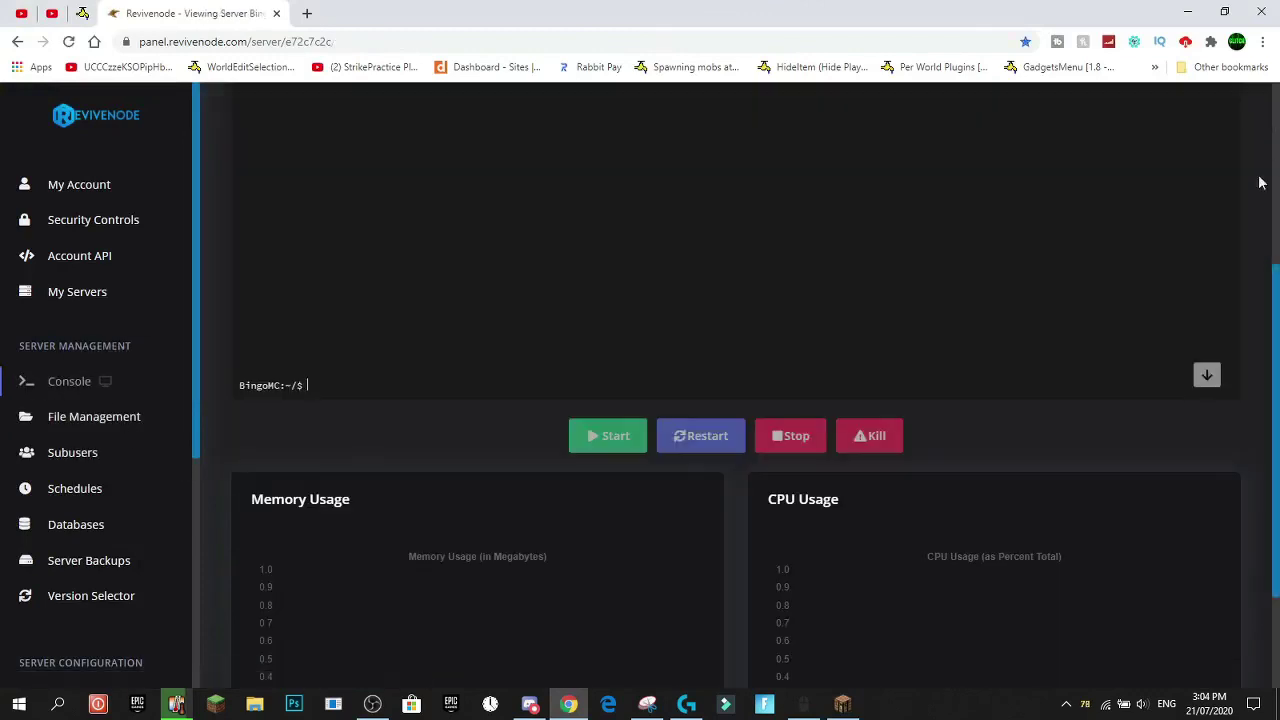
pyautogui.scroll(3, 1210, 225)
pyautogui.scroll(-2, 498, 539)
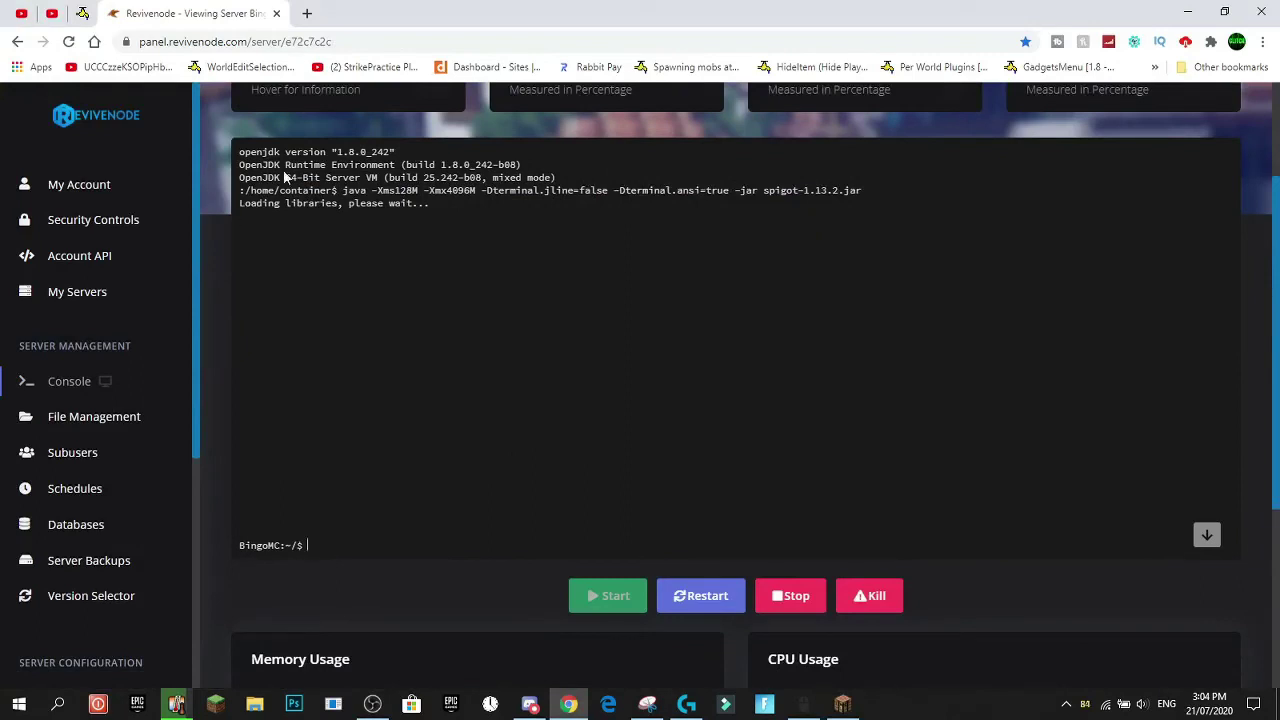
pyautogui.moveTo(284, 168); pyautogui.dragTo(512, 234)
pyautogui.click(512, 234)
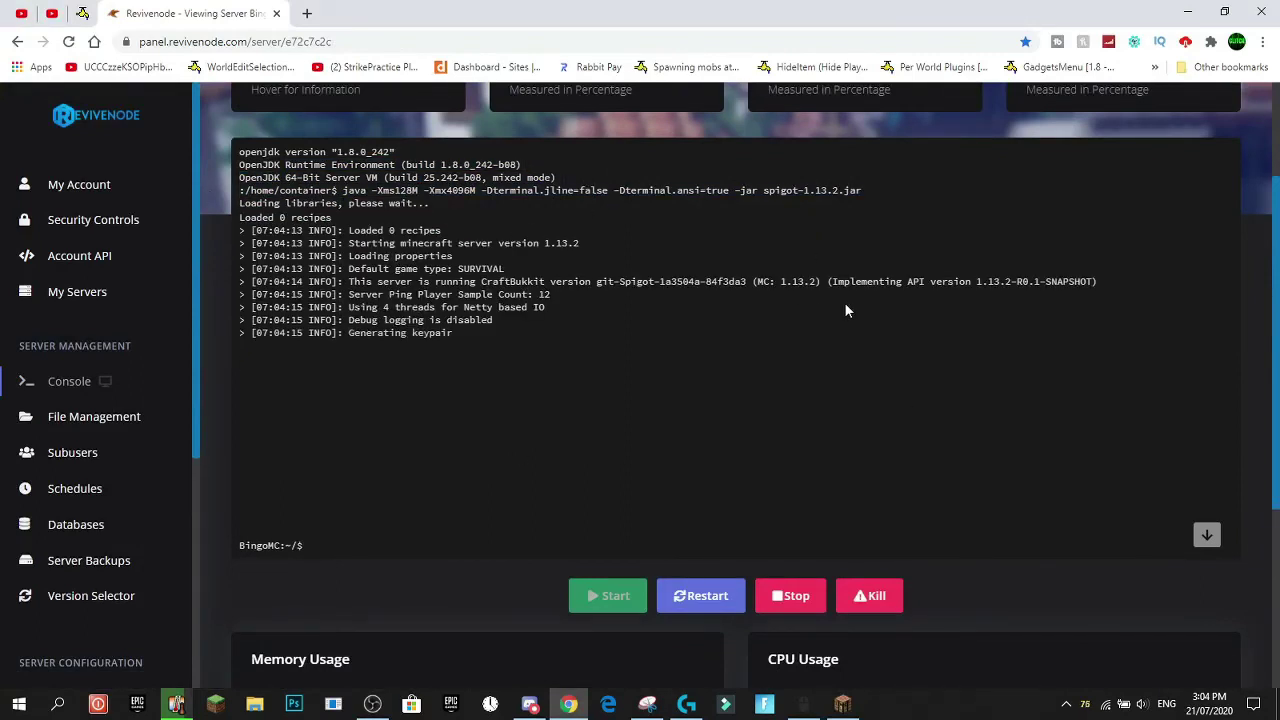
# - Open SpigotMC's resources in a new browser tab and start a resource search for Iridium Skyblock
pyautogui.click(308, 14)
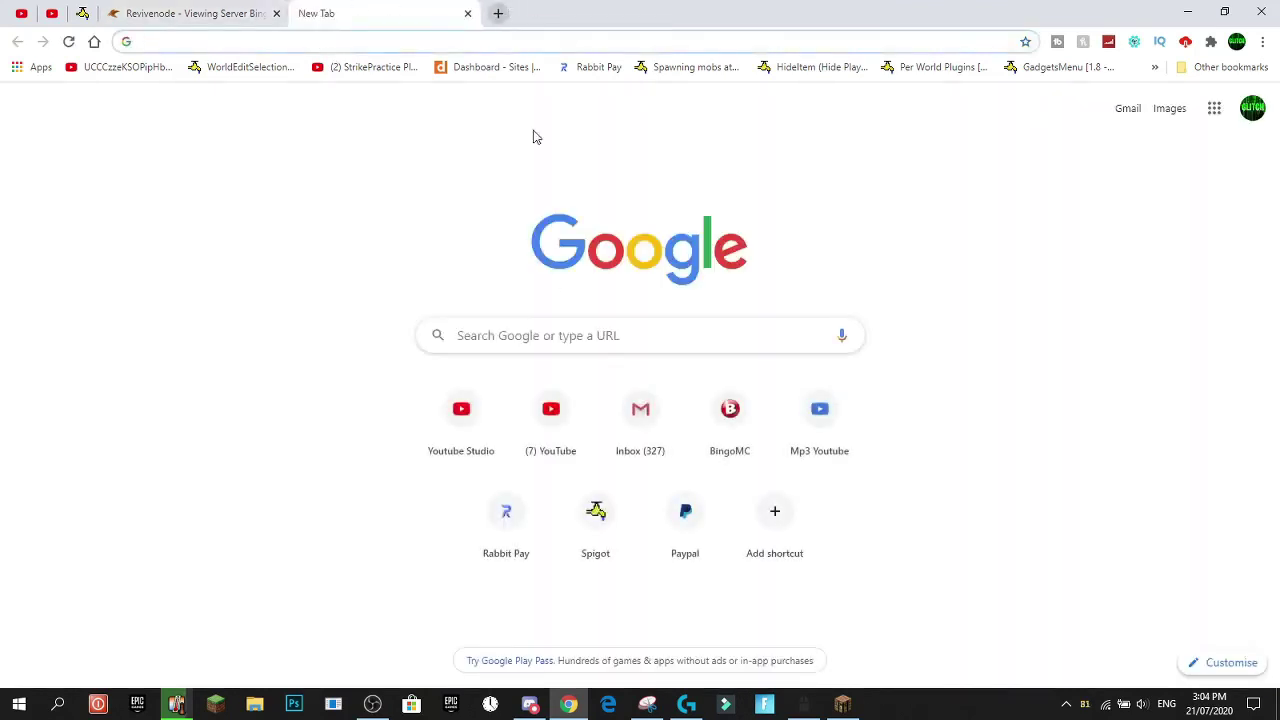
pyautogui.click(603, 528)
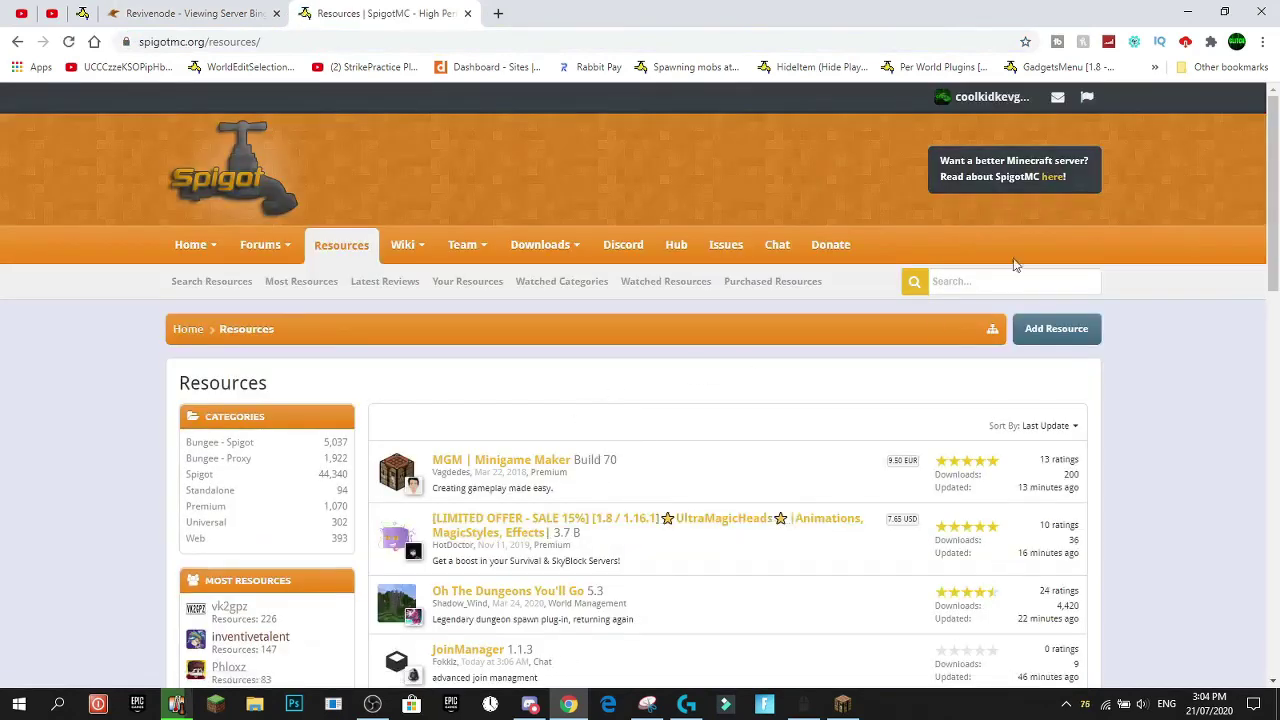
pyautogui.click(979, 280)
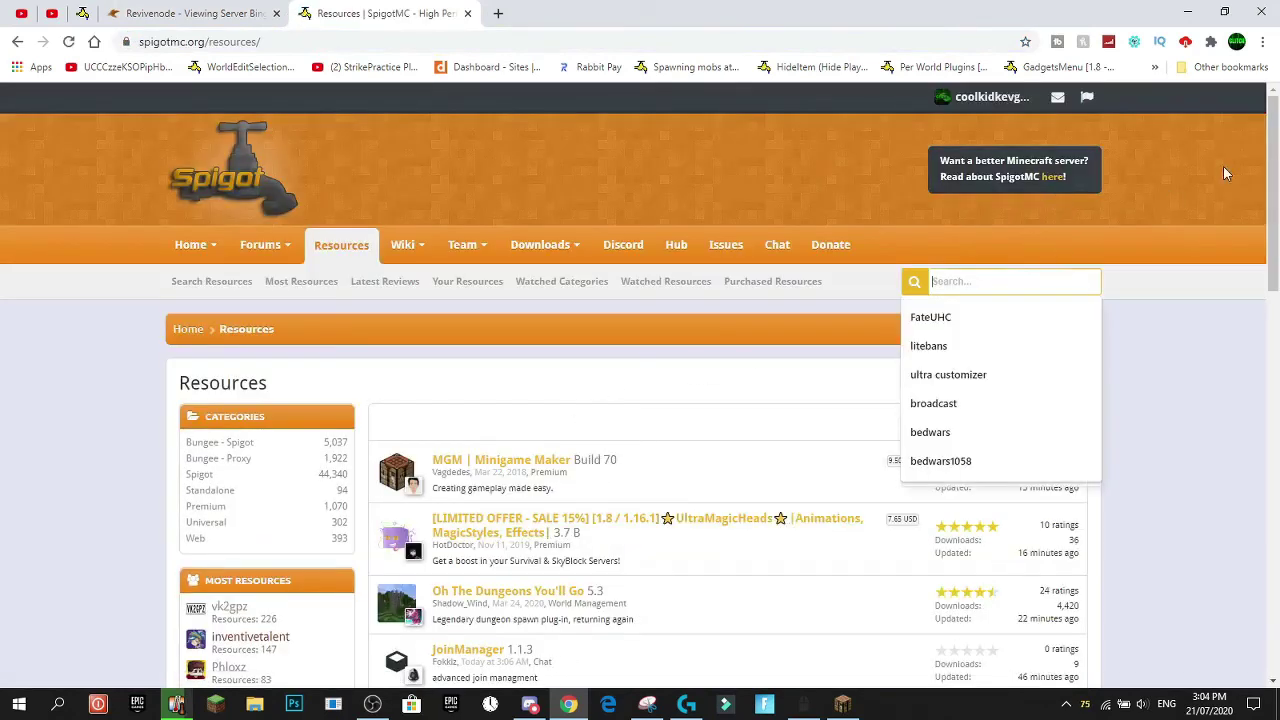
pyautogui.write('l')
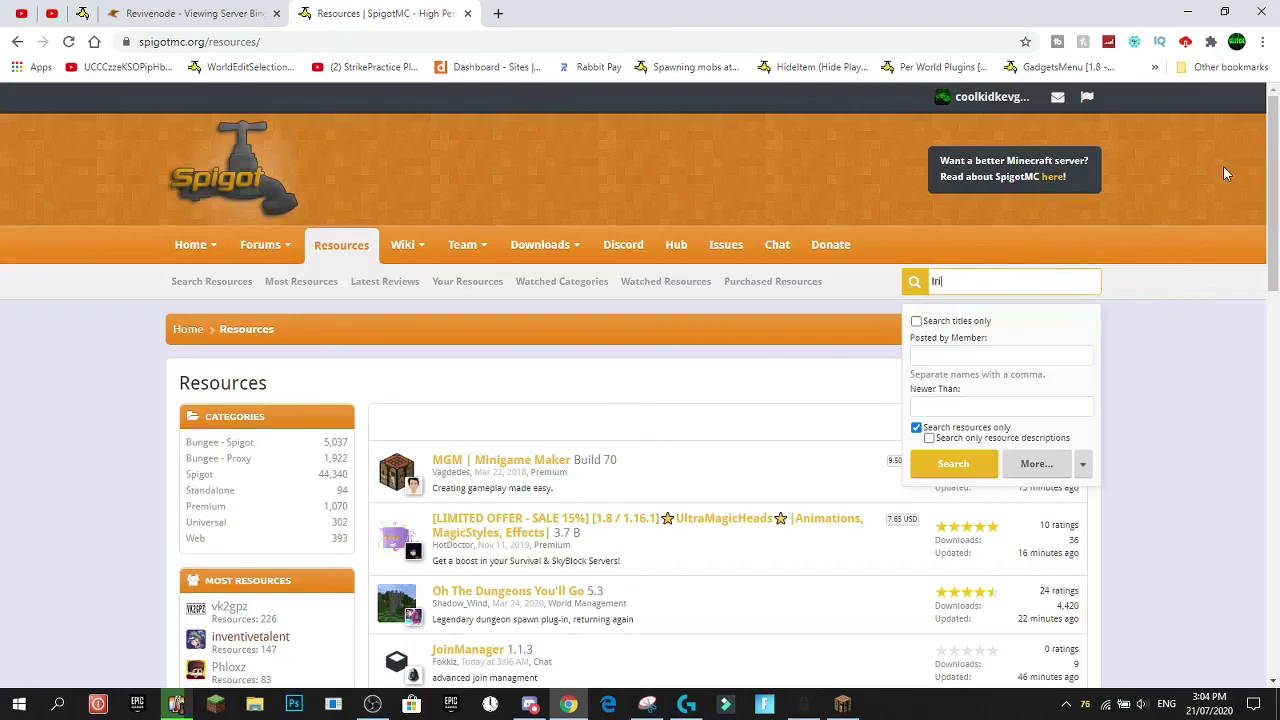
pyautogui.write('ridu')
pyautogui.press('BackSpace')
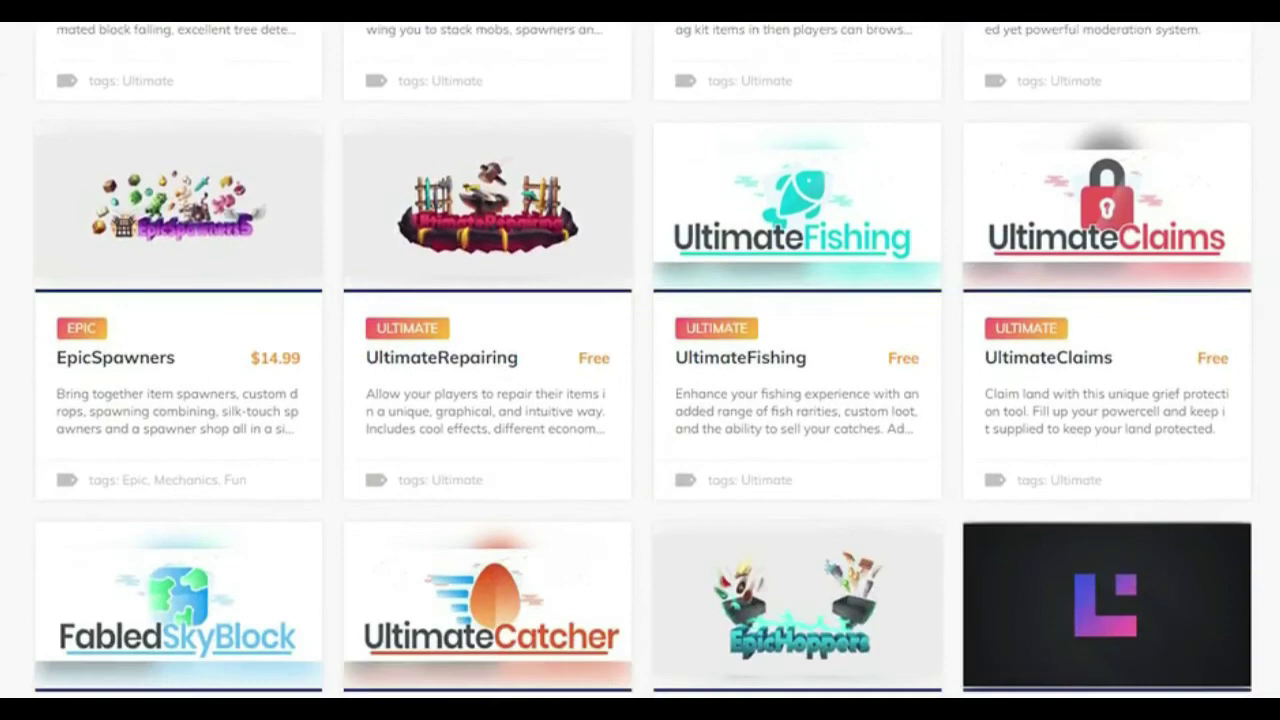
pyautogui.scroll(-7, 640, 360)
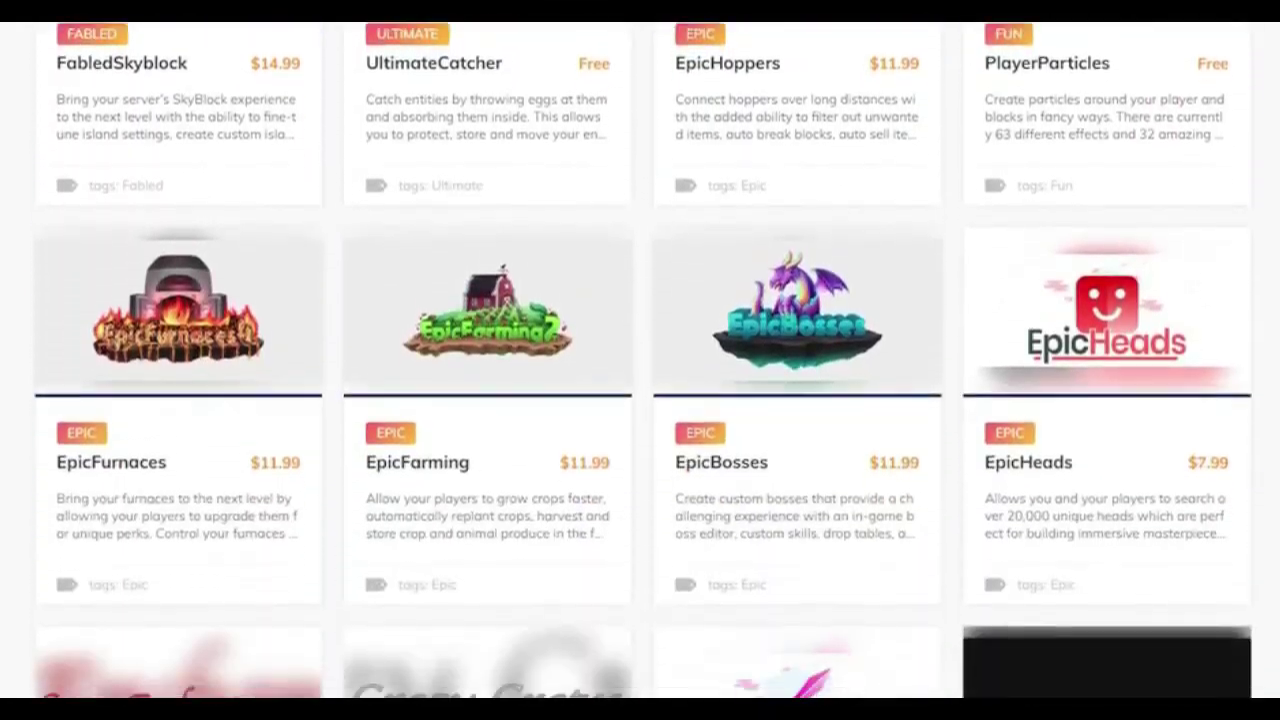
pyautogui.scroll(-12, 640, 360)
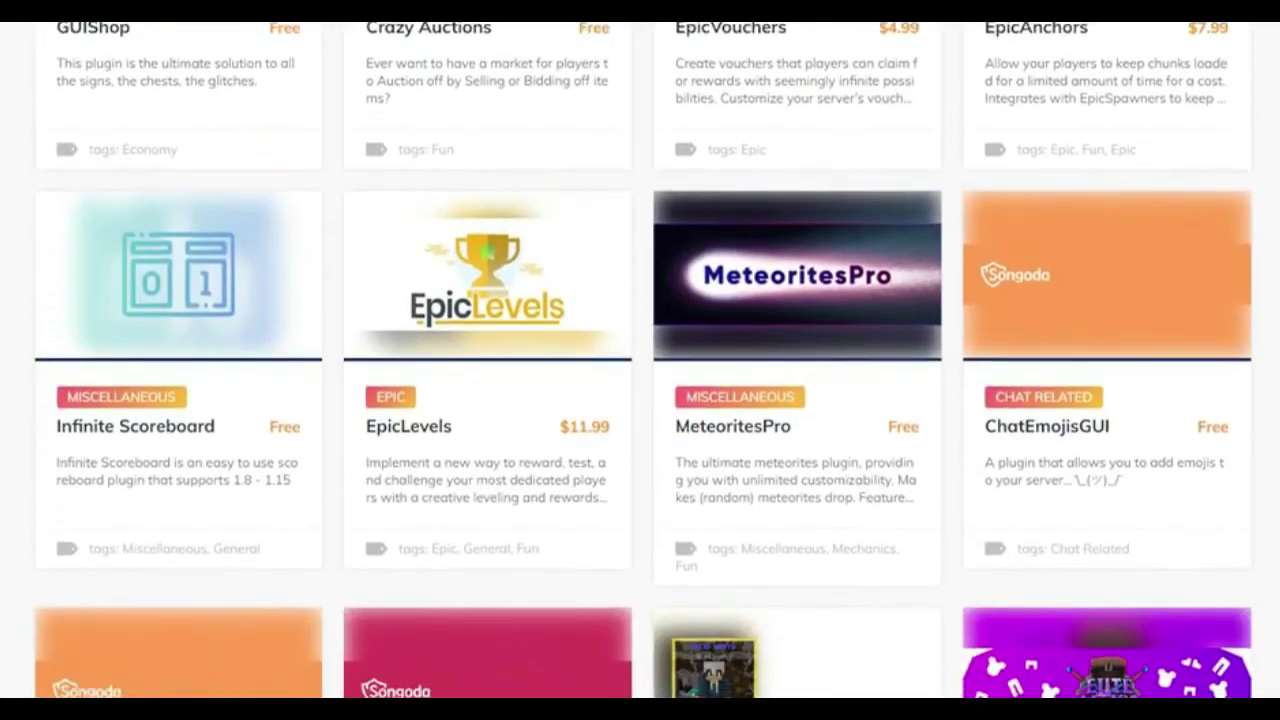
pyautogui.scroll(-7, 640, 360)
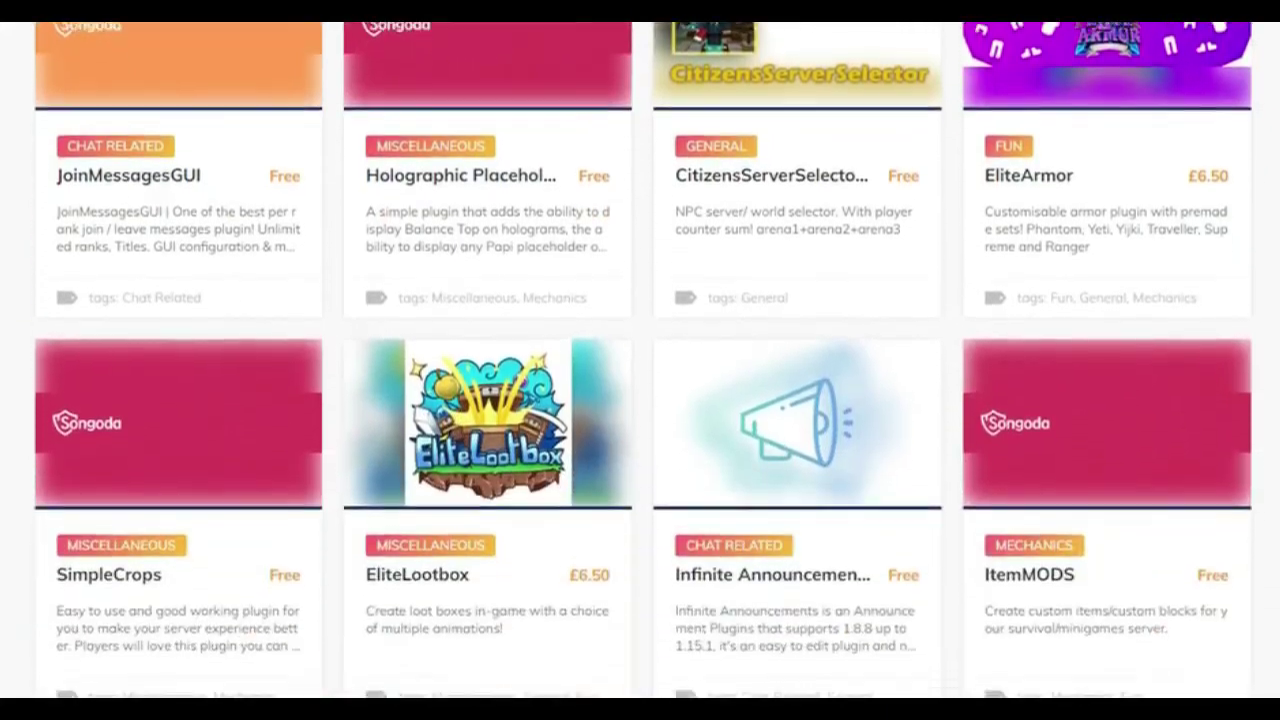
pyautogui.scroll(-4, 640, 360)
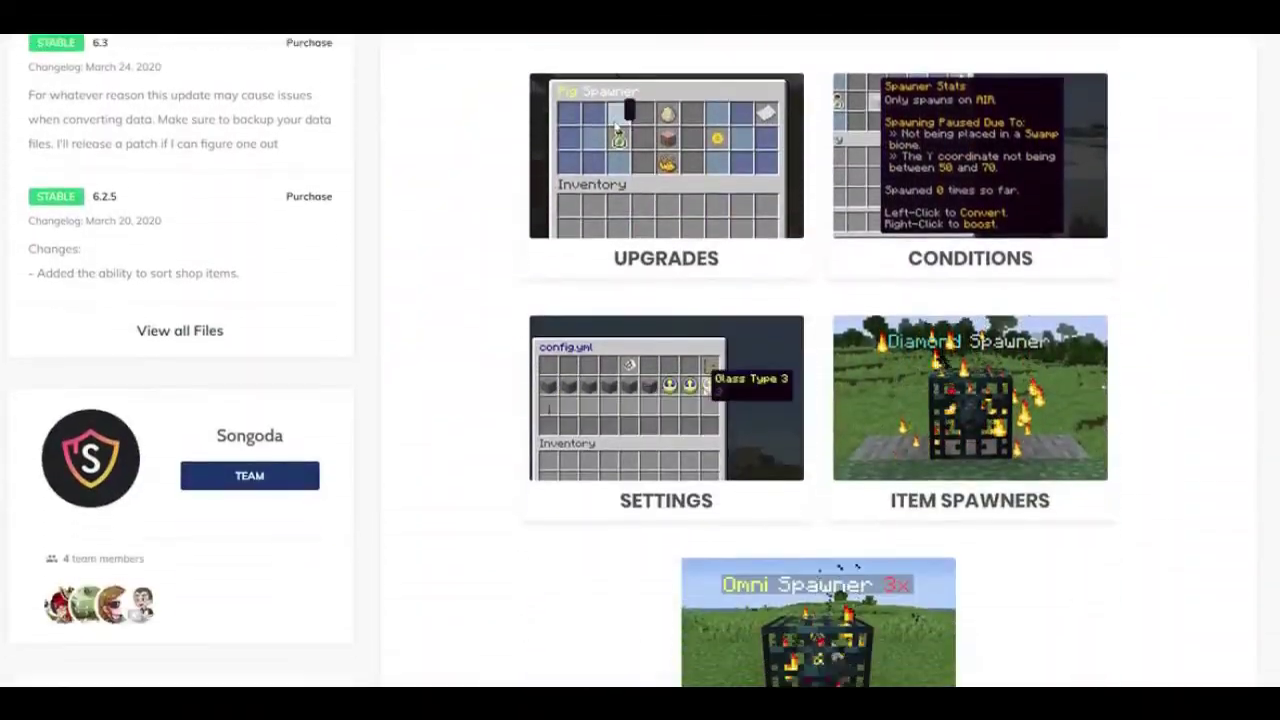
pyautogui.scroll(-2, 763, 366)
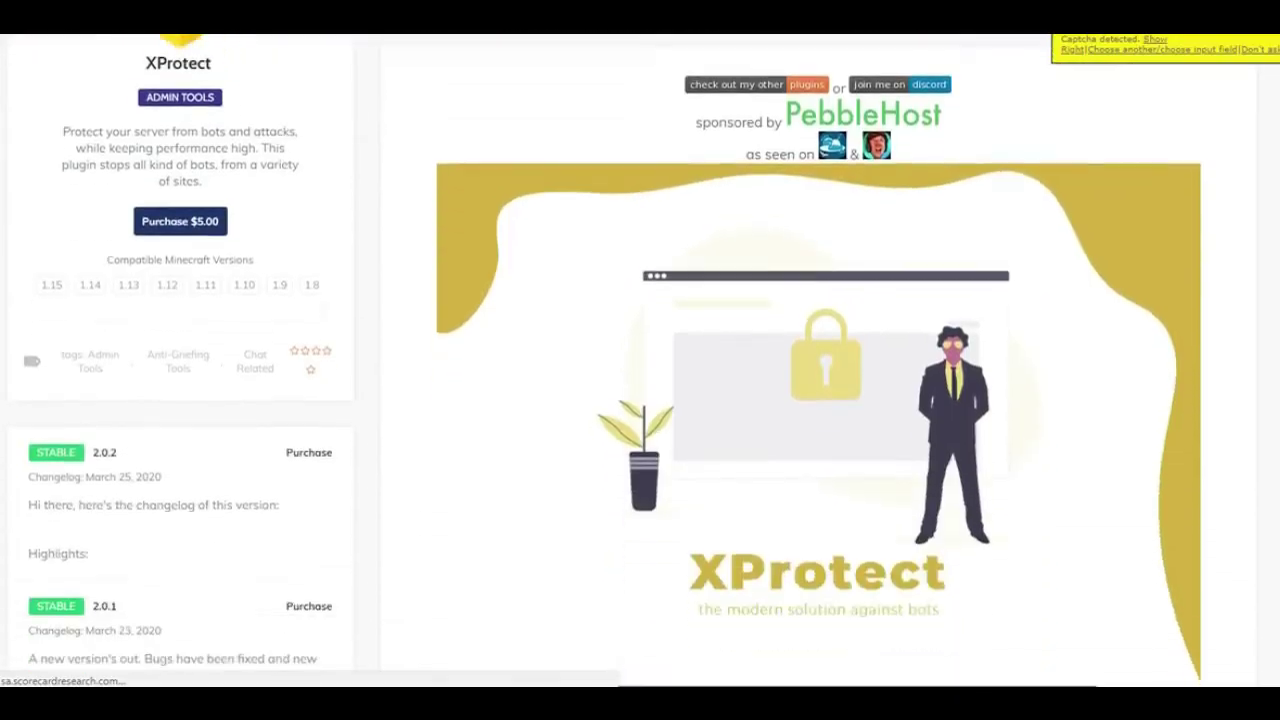
pyautogui.scroll(-4, 640, 360)
pyautogui.scroll(-12, 640, 360)
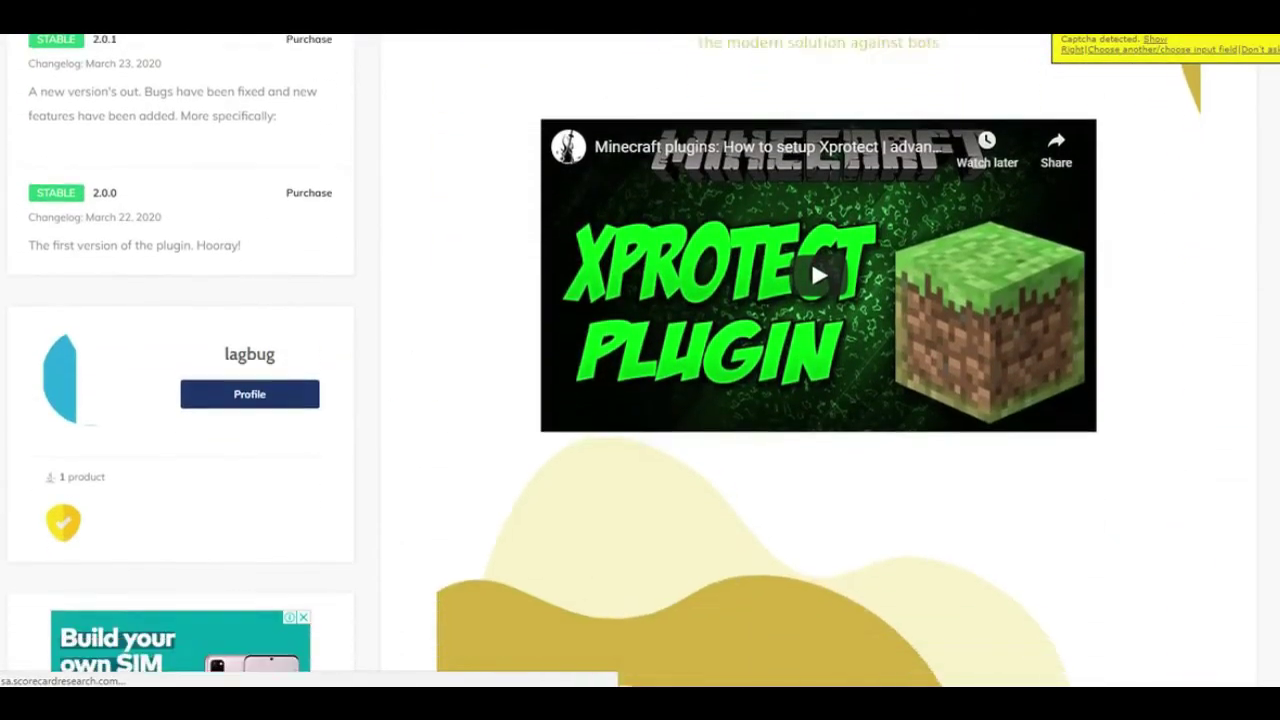
pyautogui.scroll(-15, 640, 360)
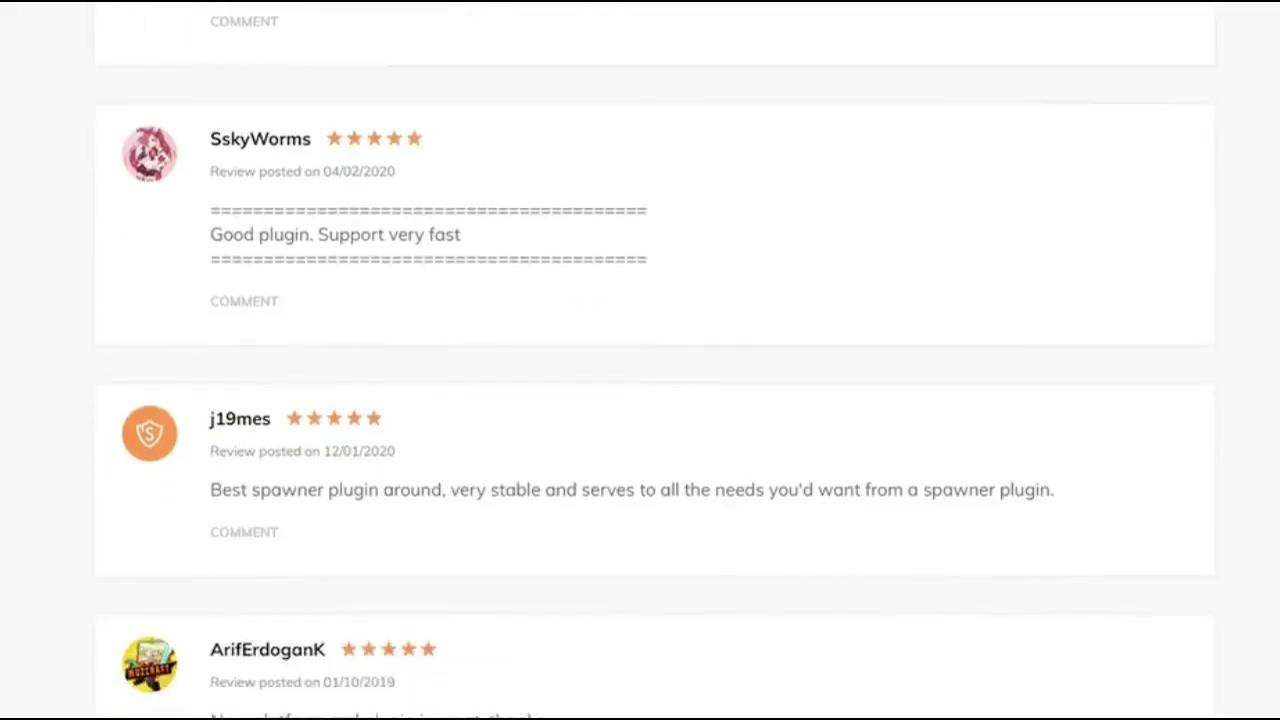
pyautogui.scroll(-10, 640, 360)
pyautogui.scroll(-20, 640, 360)
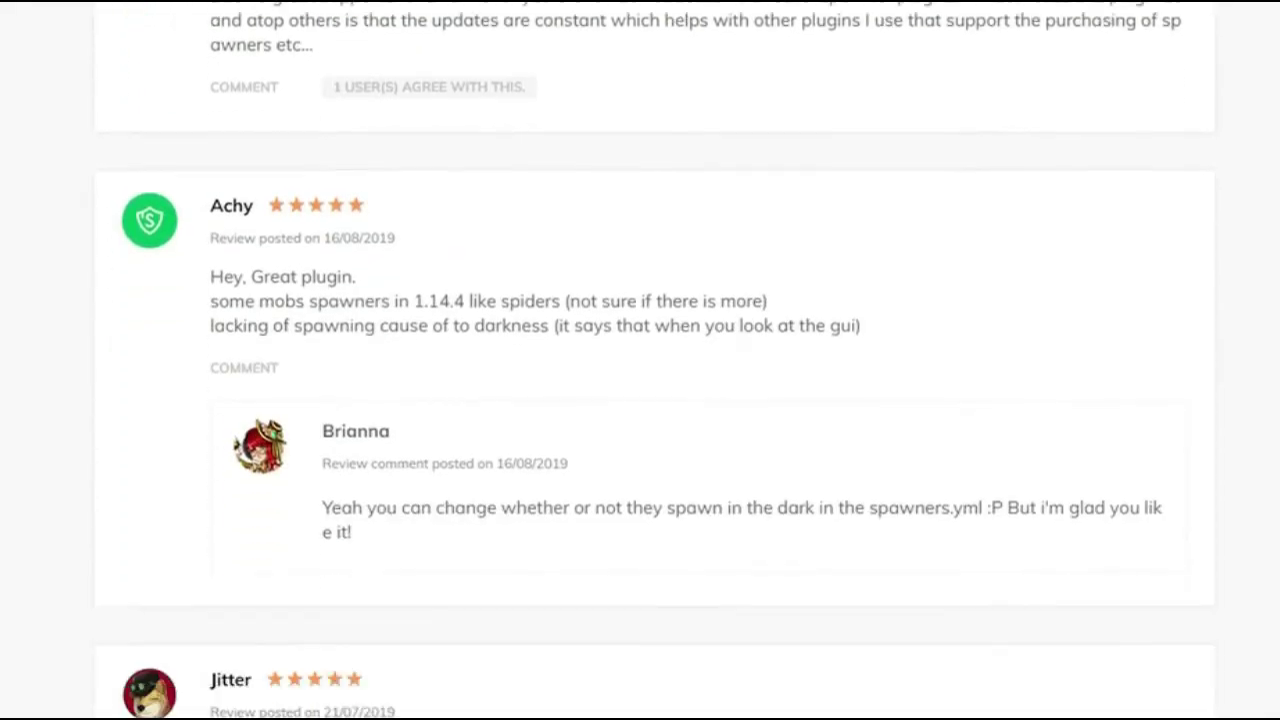
pyautogui.scroll(-10, 640, 360)
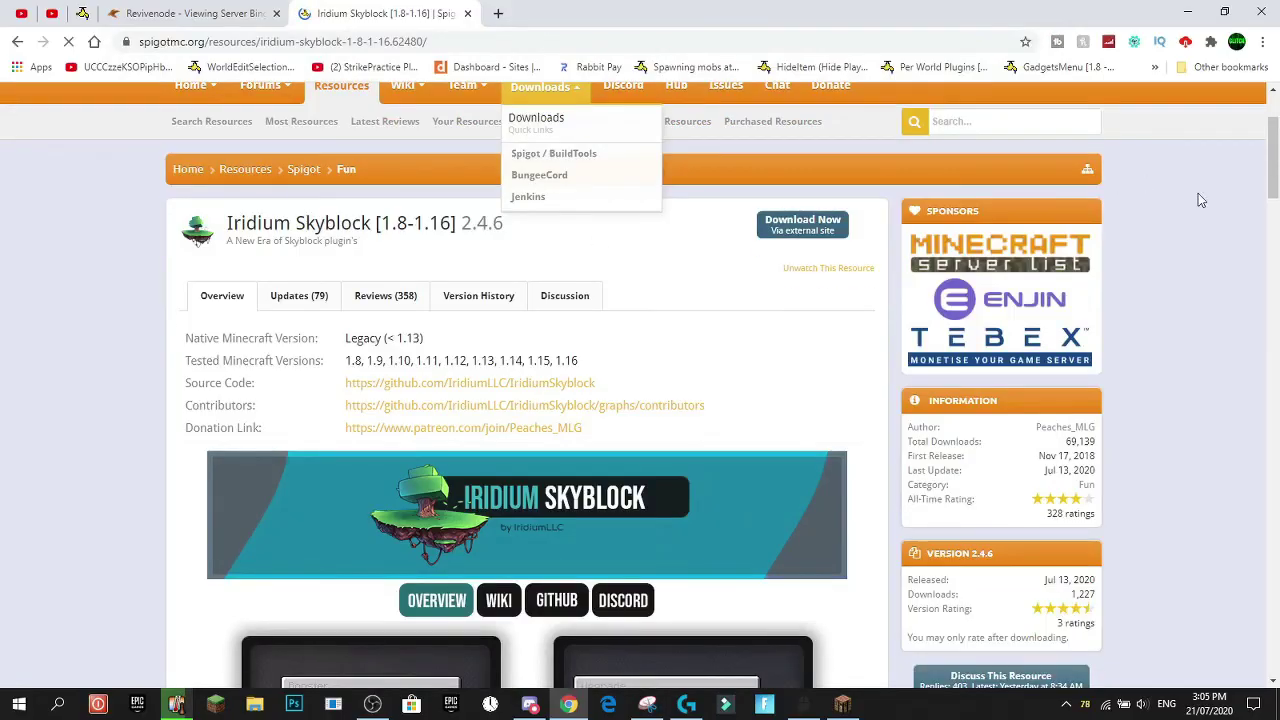
# - Examine the Iridium Skyblock overview page, including its tested Minecraft versions and feature images
pyautogui.moveTo(1275, 180); pyautogui.dragTo(1278, 250)
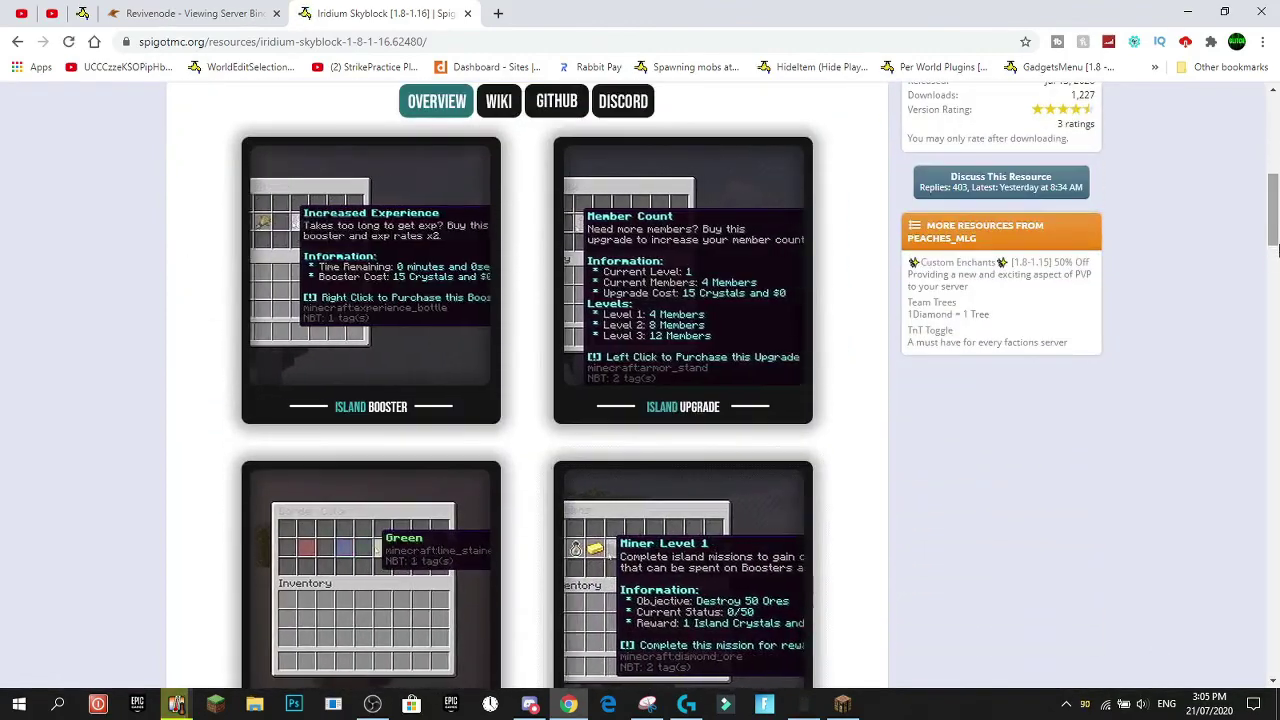
pyautogui.moveTo(1277, 250); pyautogui.dragTo(1275, 168)
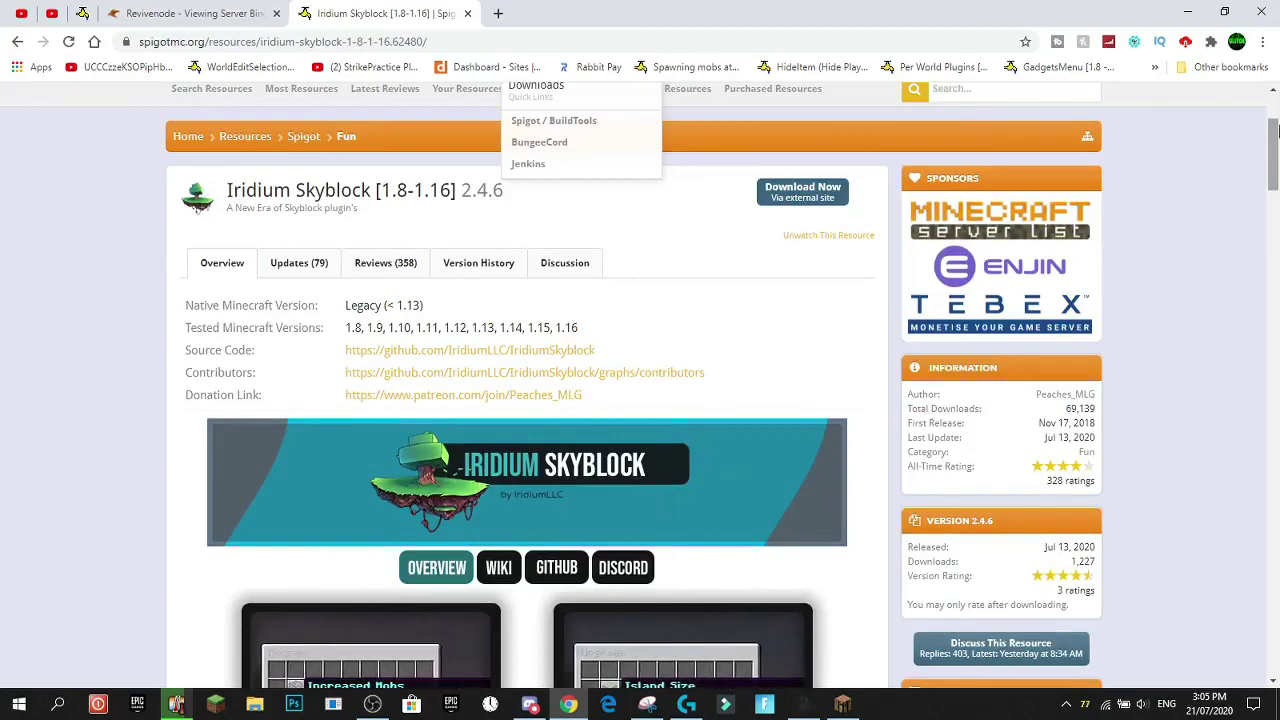
# - Examine the island menu images and the Features list further down the Iridium Skyblock page
pyautogui.moveTo(1277, 160); pyautogui.dragTo(1250, 279)
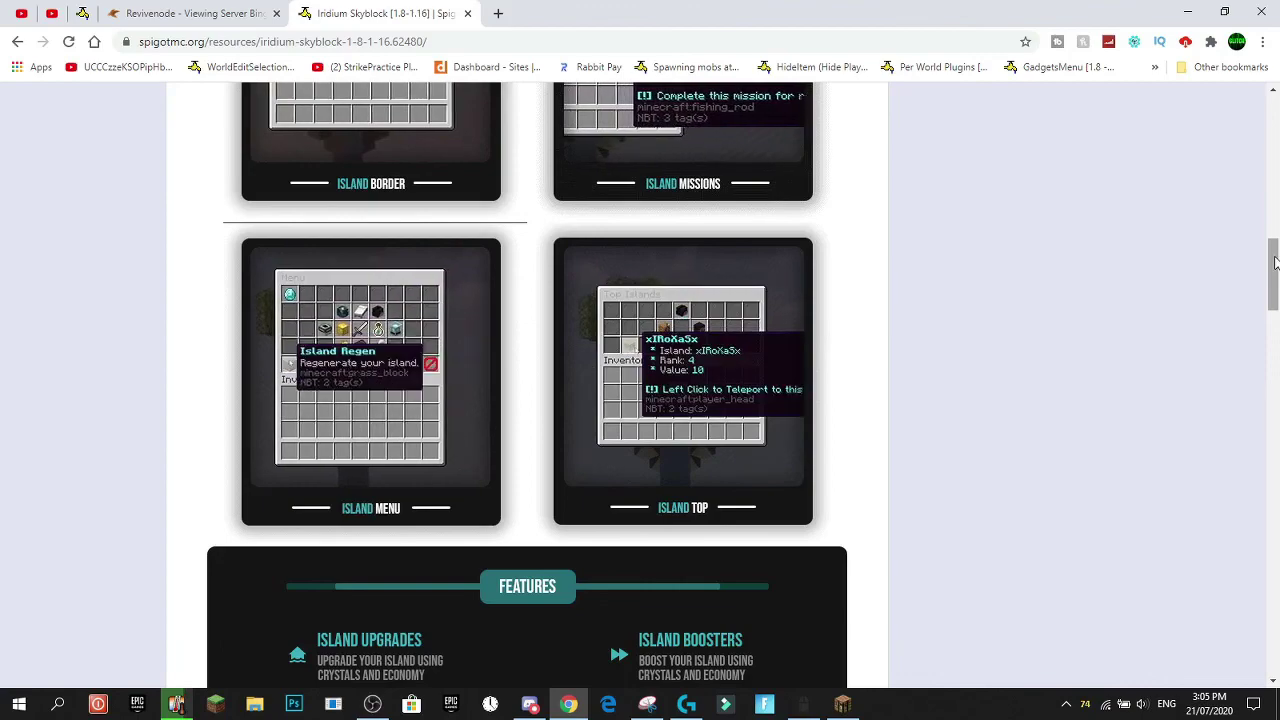
pyautogui.moveTo(1275, 262); pyautogui.dragTo(1231, 300)
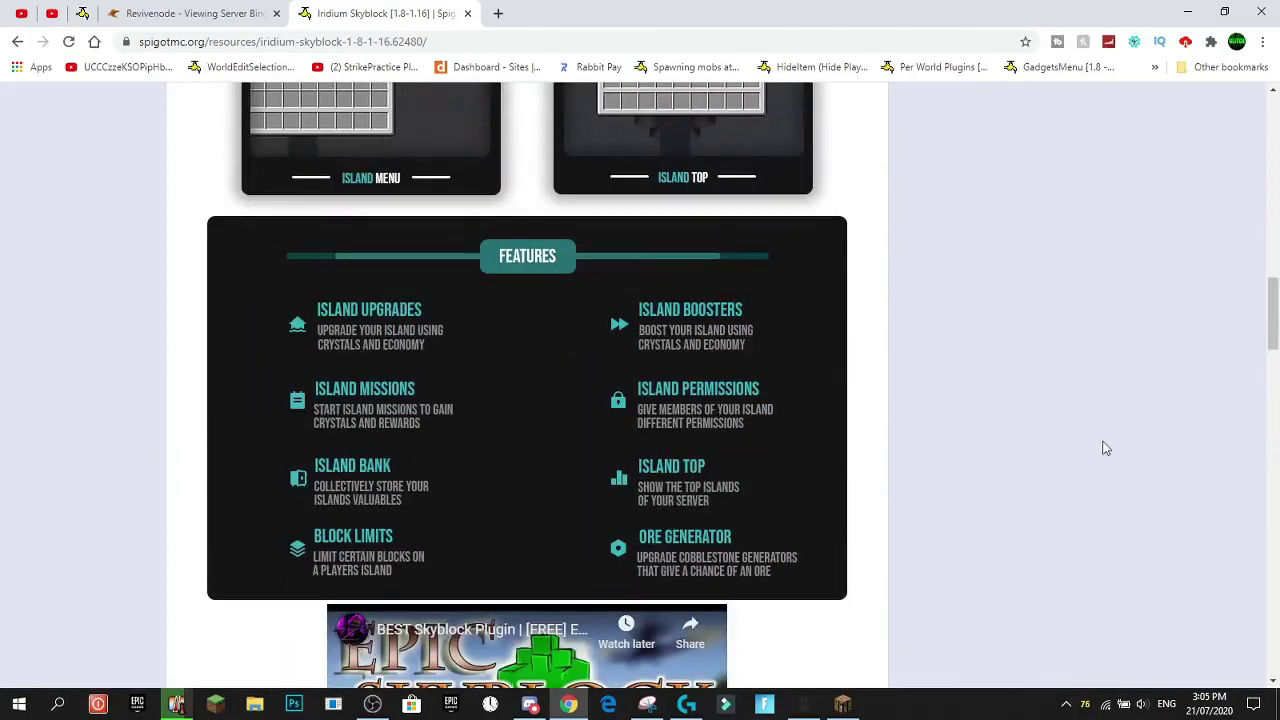
pyautogui.scroll(6, 948, 385)
pyautogui.scroll(10, 948, 385)
pyautogui.scroll(-7, 509, 294)
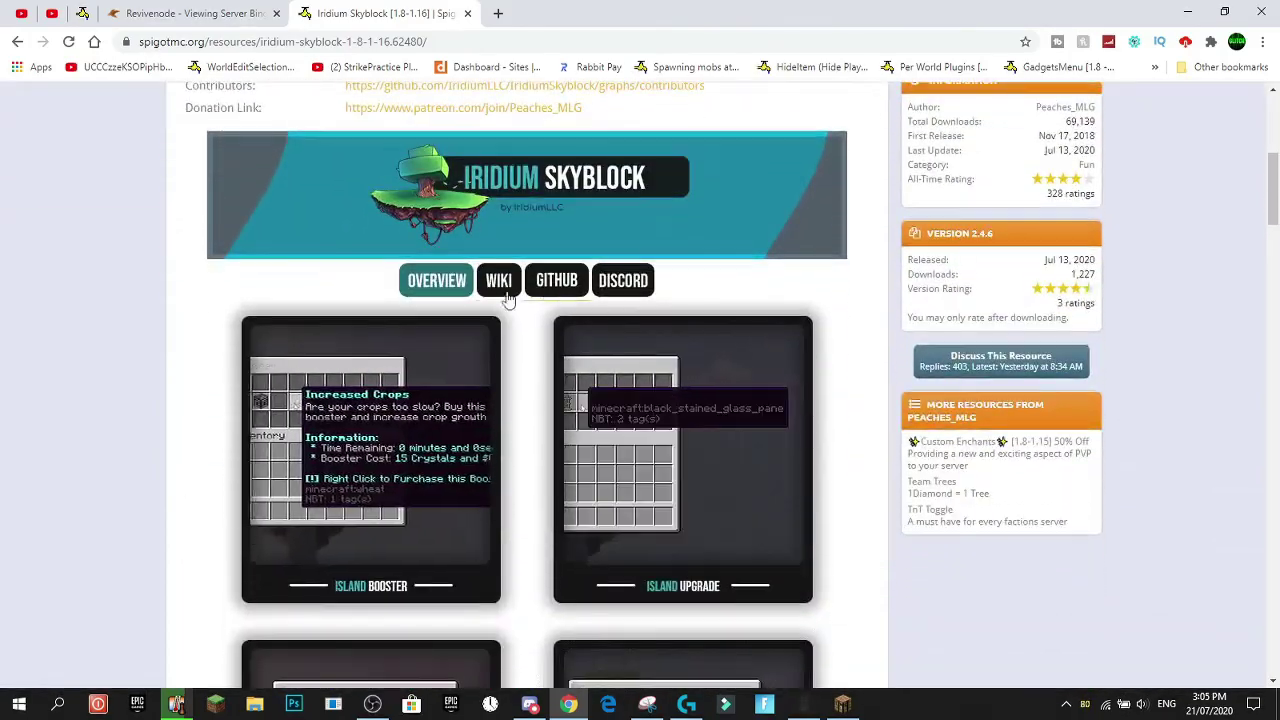
pyautogui.scroll(-7, 517, 287)
pyautogui.scroll(13, 500, 291)
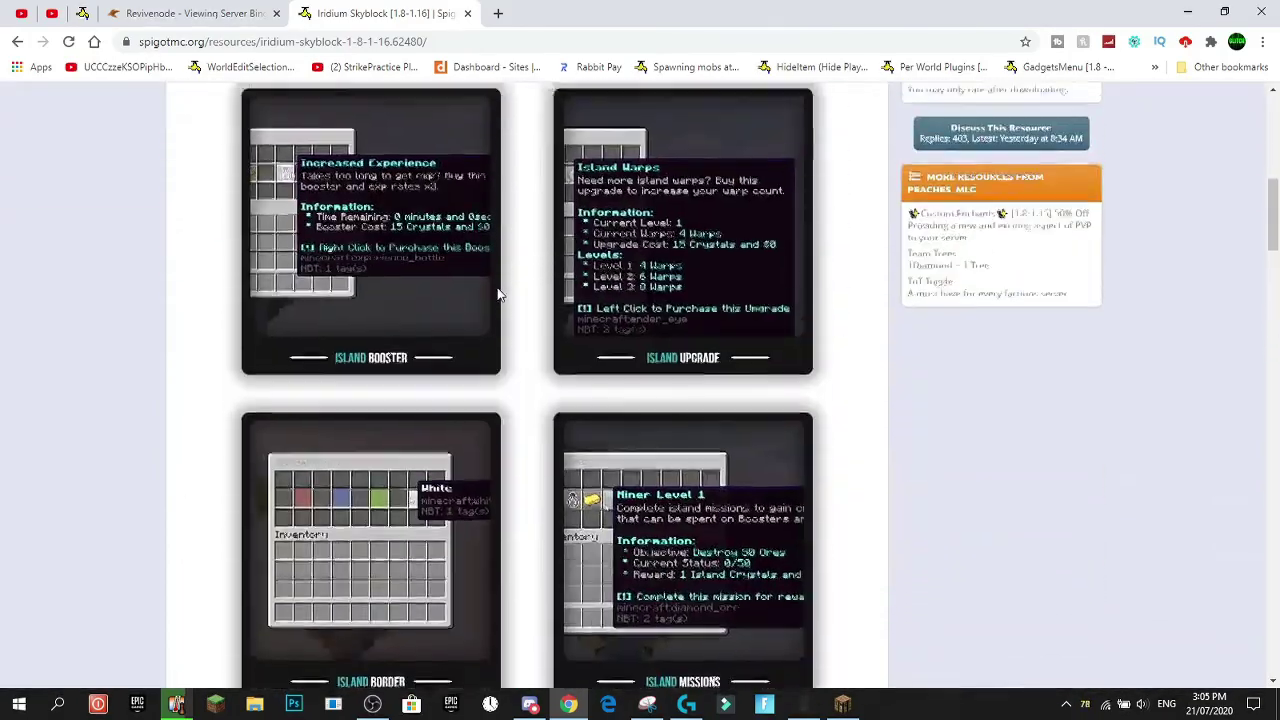
# - Open the Iridium Skyblock wiki in a separate browser tab and switch to it
pyautogui.scroll(-2, 520, 535)
pyautogui.rightClick(496, 434)
pyautogui.click(530, 447)
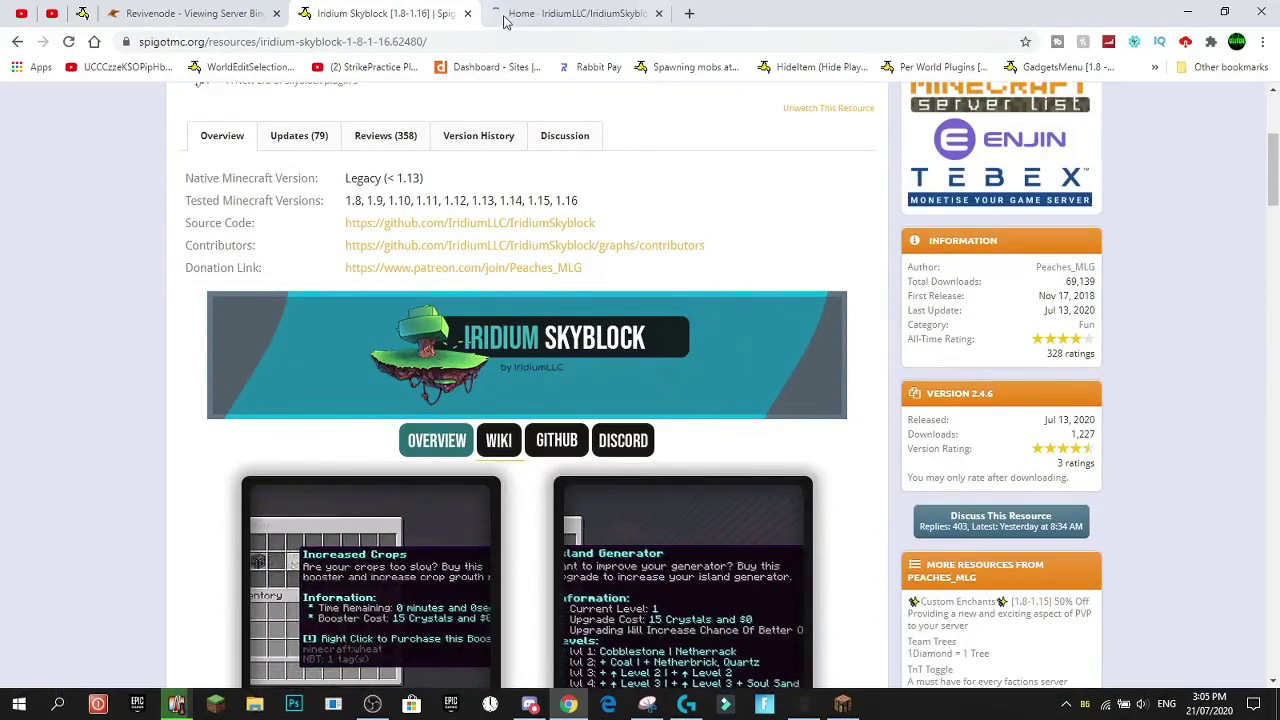
pyautogui.click(558, 14)
# - Read the wiki's Getting Started section, examining the hard dependency Vault and the list of soft dependencies
pyautogui.moveTo(148, 215); pyautogui.dragTo(612, 218)
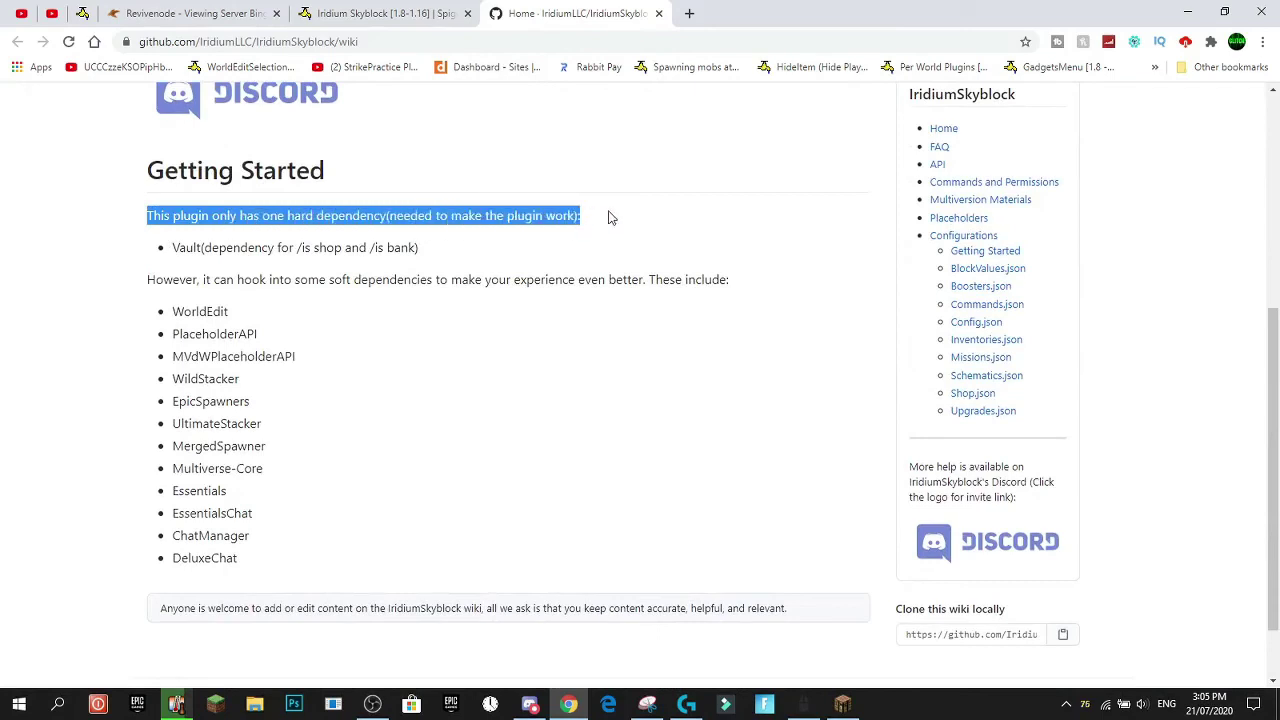
pyautogui.click(556, 219)
pyautogui.moveTo(180, 248); pyautogui.dragTo(393, 248)
pyautogui.click(184, 289)
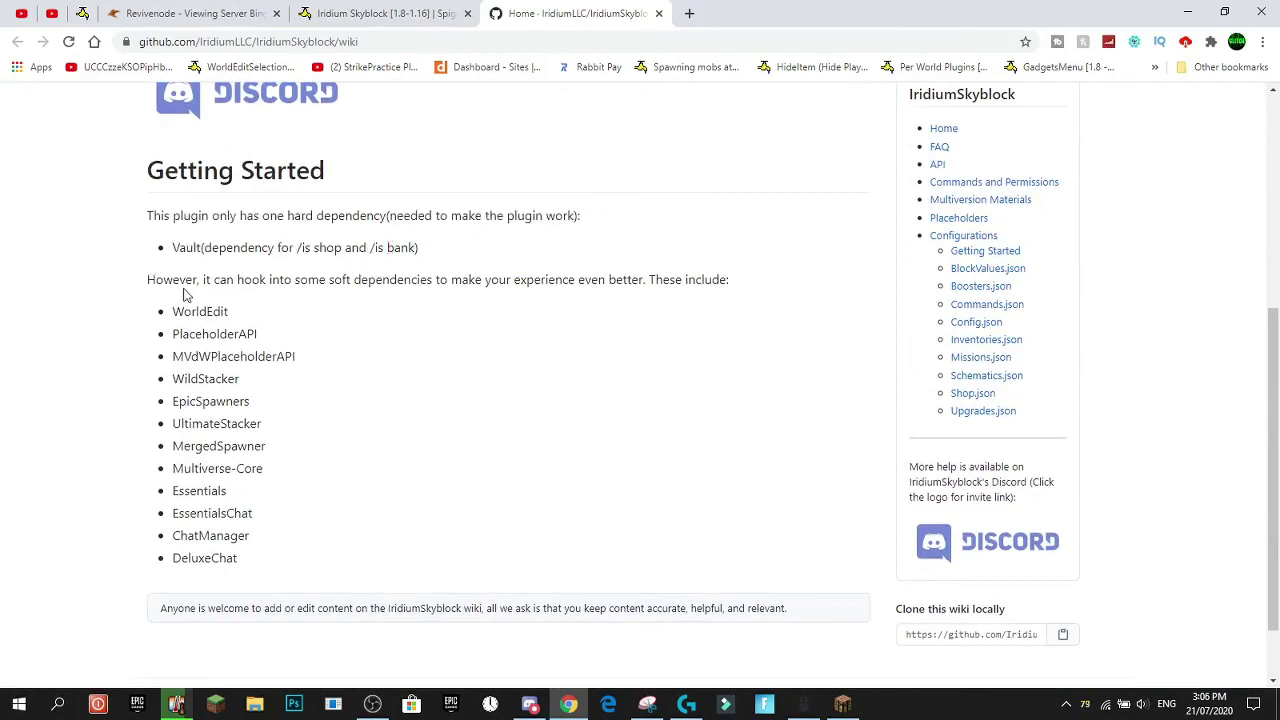
pyautogui.moveTo(148, 280); pyautogui.dragTo(340, 488)
pyautogui.click(358, 467)
pyautogui.moveTo(391, 229); pyautogui.dragTo(393, 240)
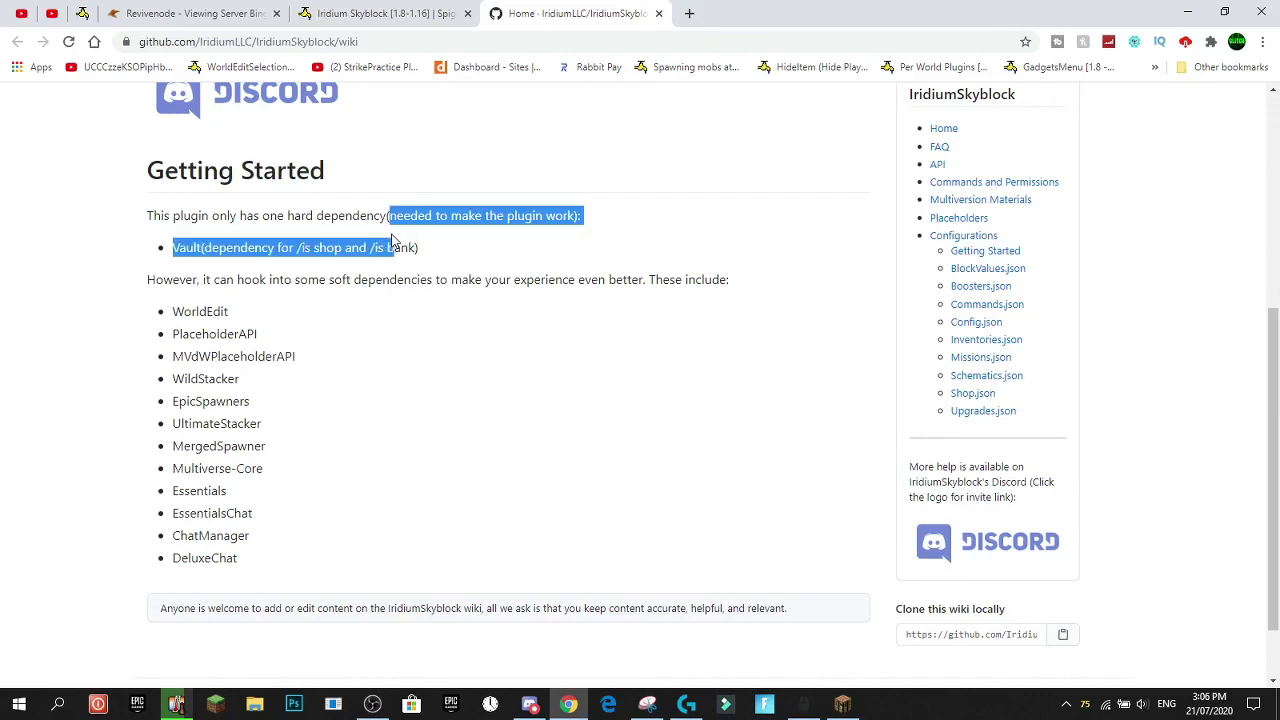
pyautogui.moveTo(229, 281); pyautogui.dragTo(365, 329)
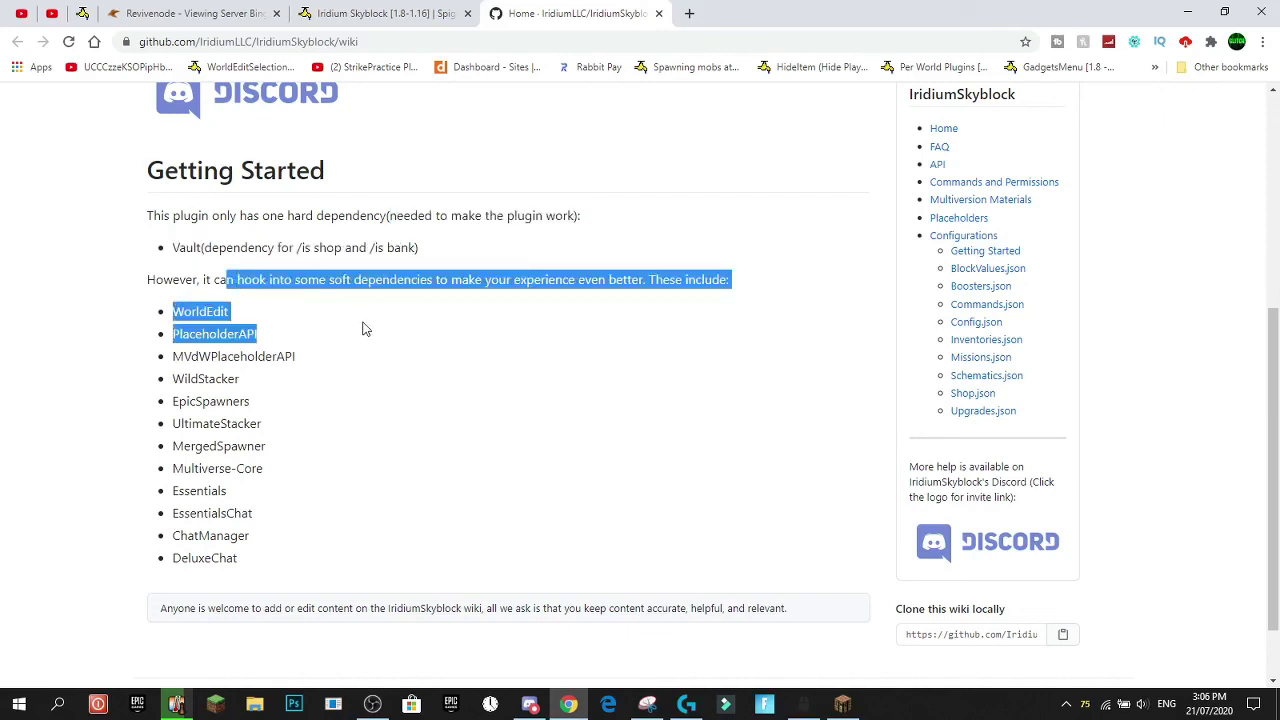
pyautogui.doubleClick(186, 247)
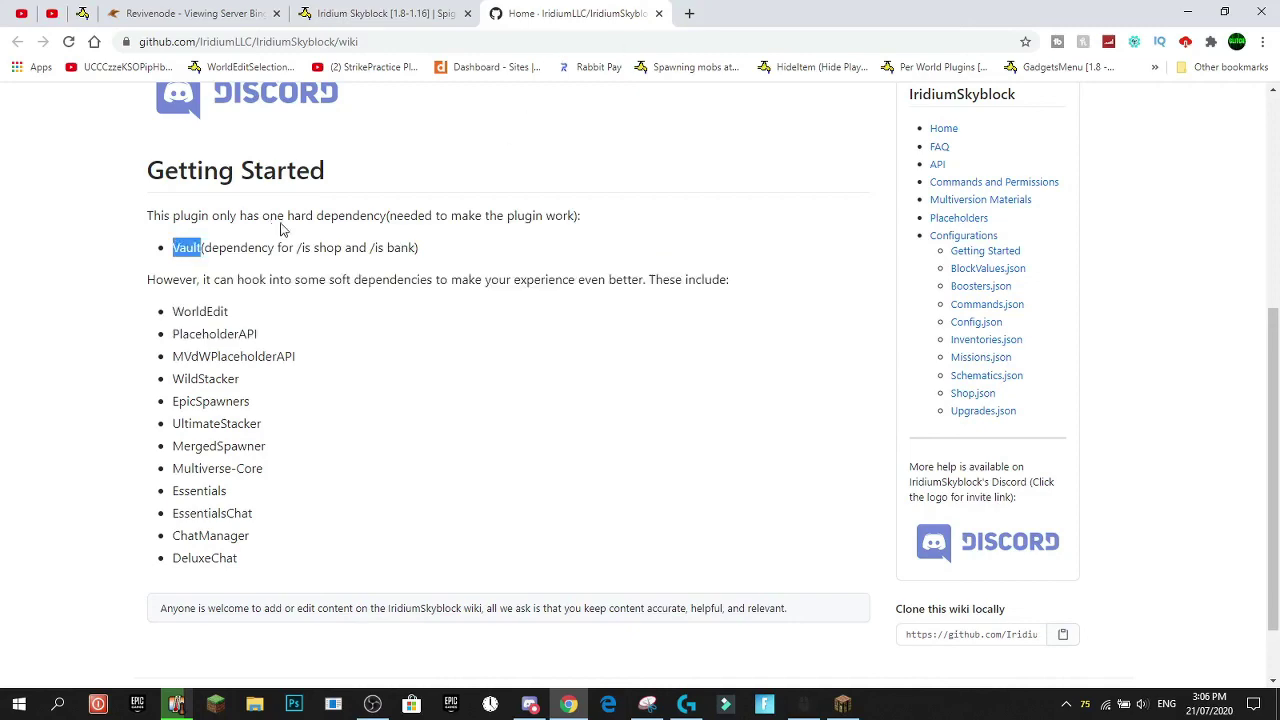
# - Search the web for "Vault Plugin" in a new browser tab and open Vault's SpigotMC resource page
pyautogui.click(689, 14)
pyautogui.write('V')
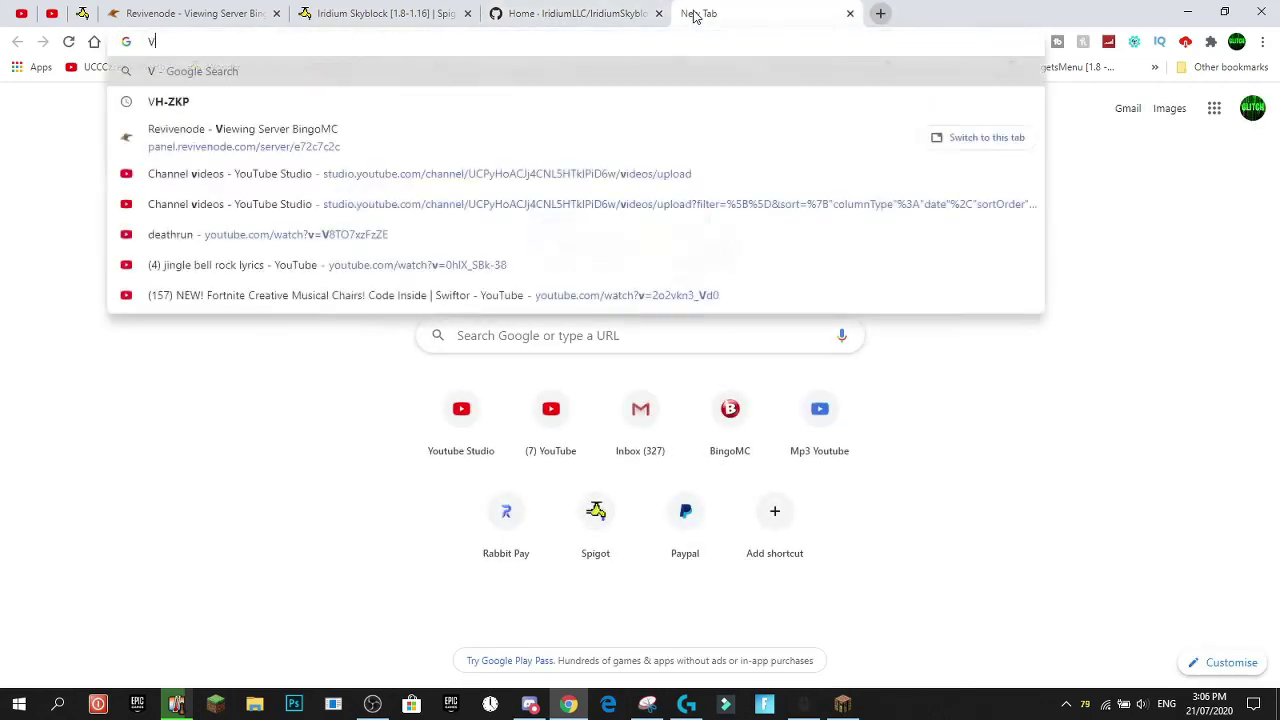
pyautogui.write('ault Plugin')
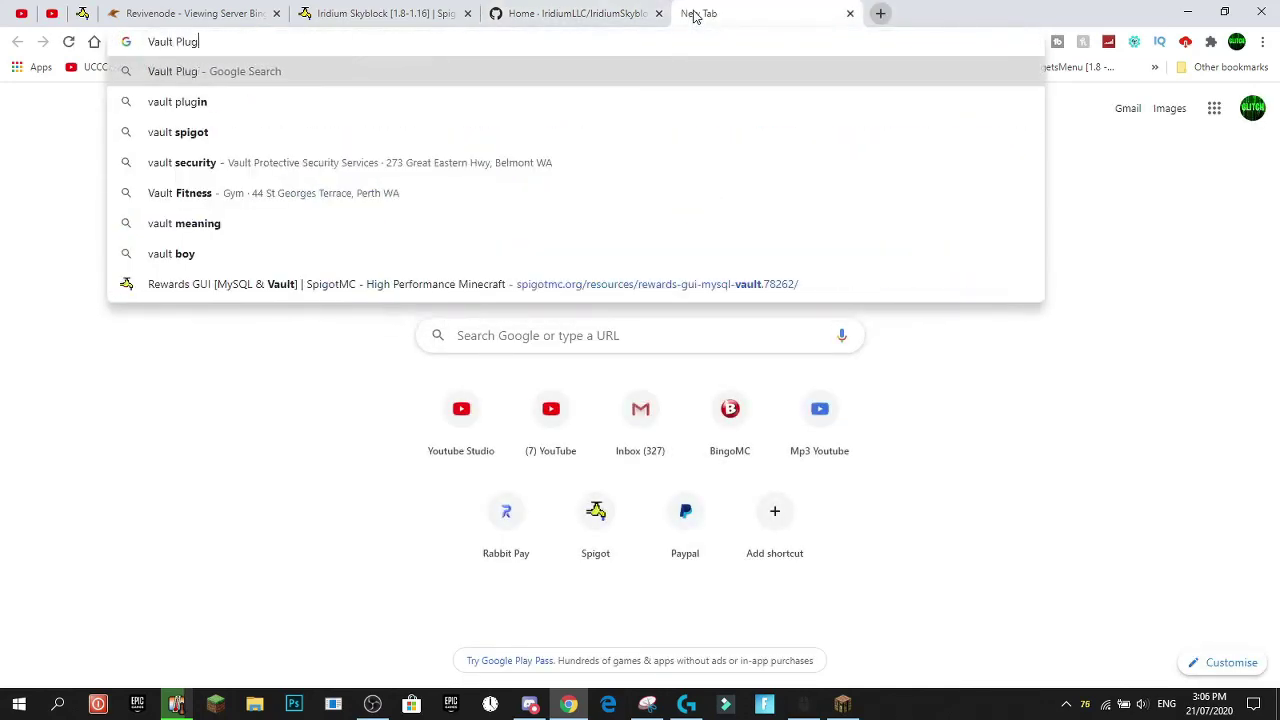
pyautogui.press('Return')
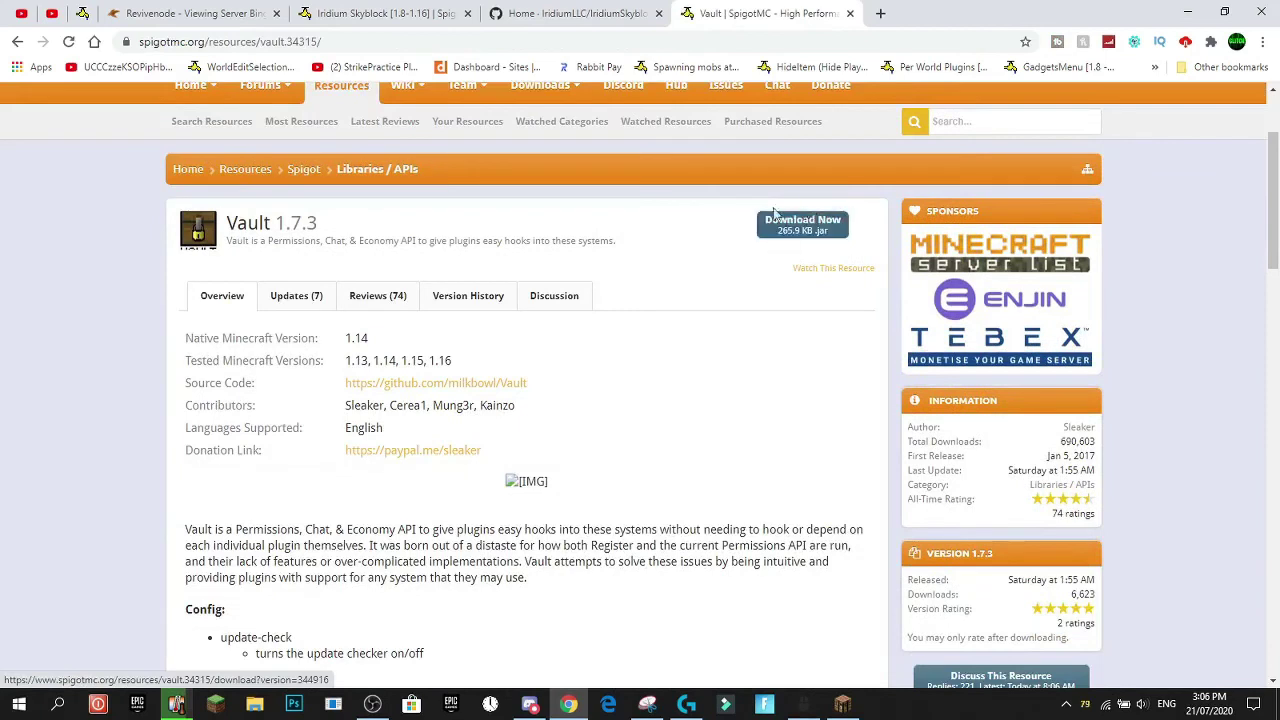
# - Review the Vault resource page's description and download option, and close the page
pyautogui.moveTo(810, 200); pyautogui.dragTo(757, 246)
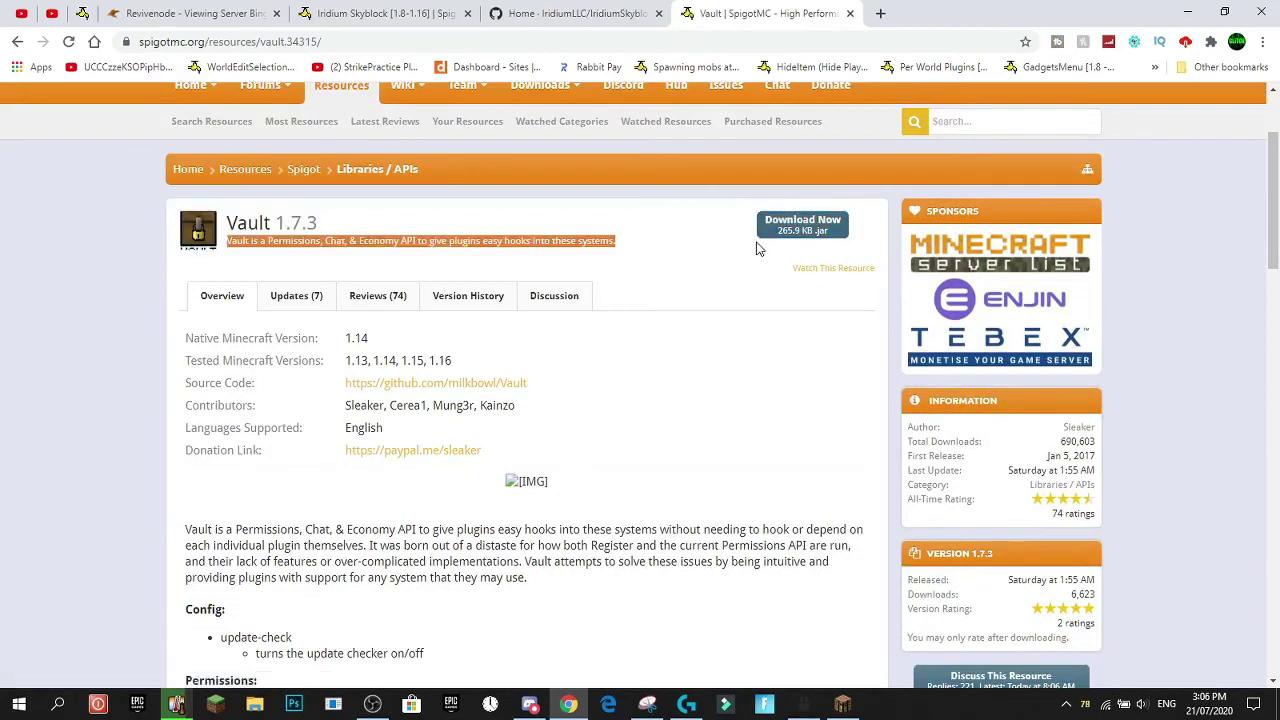
pyautogui.click(540, 256)
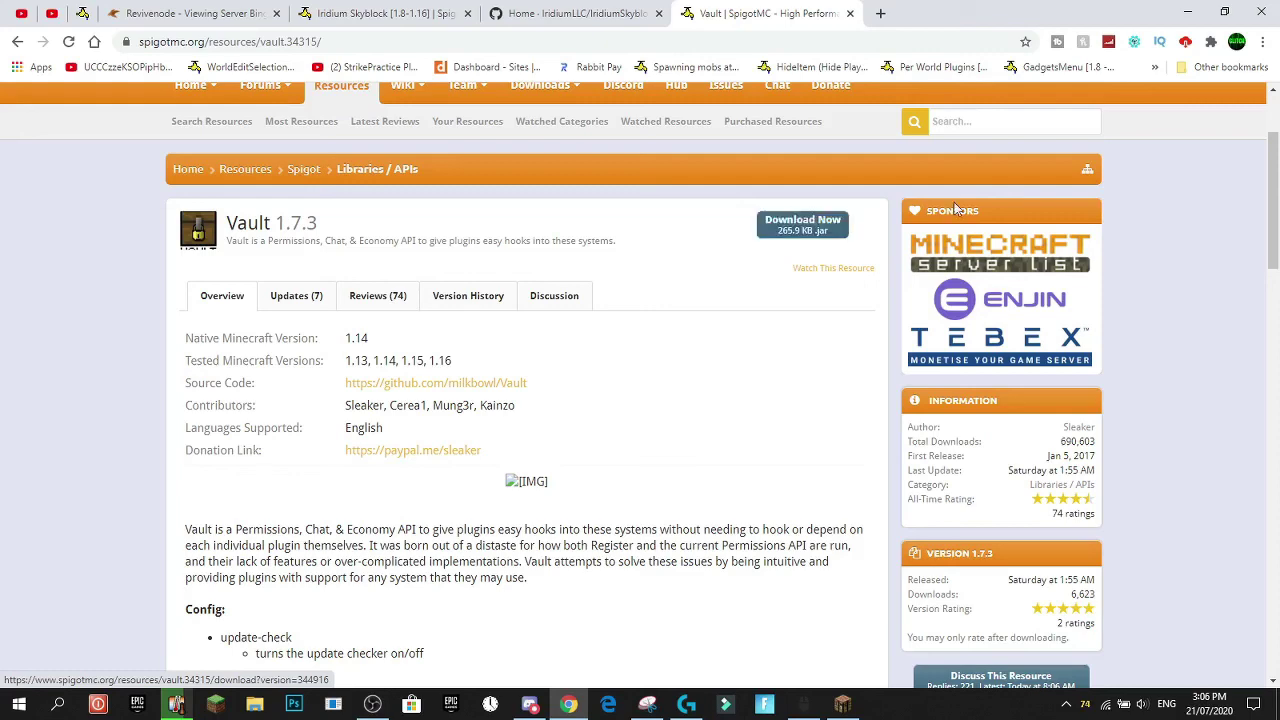
pyautogui.scroll(-1, 570, 158)
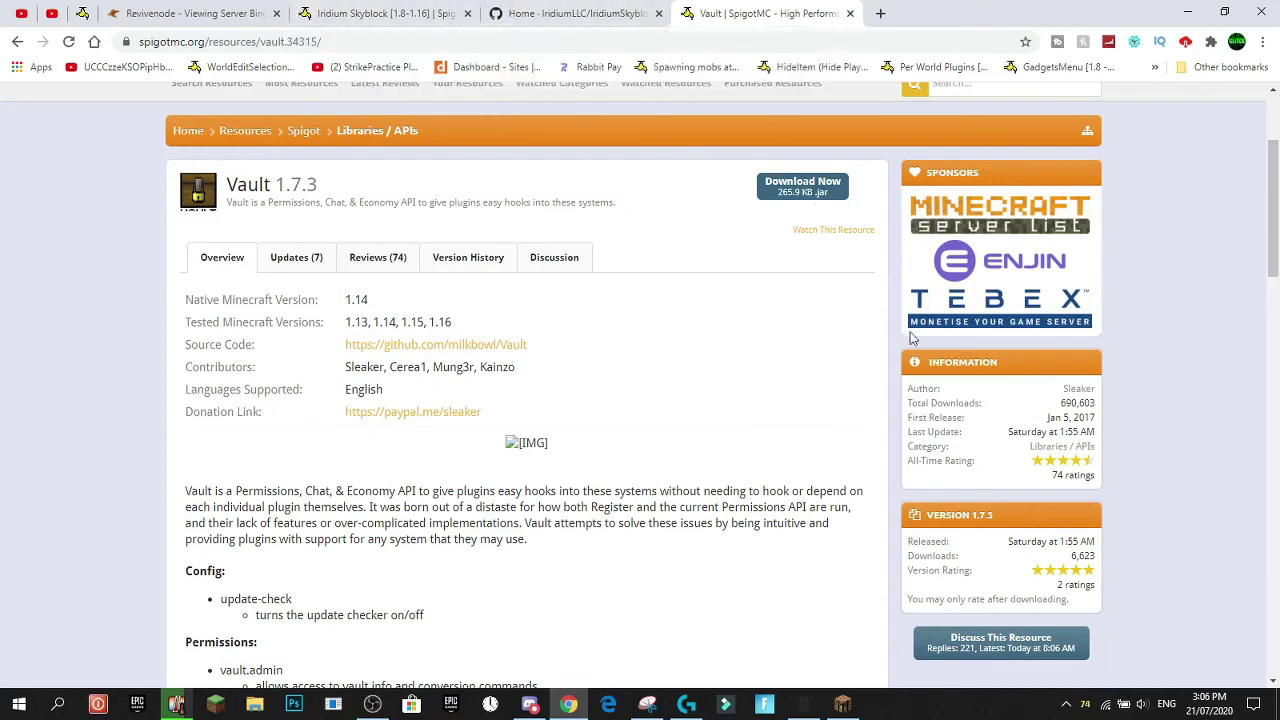
pyautogui.scroll(1, 727, 258)
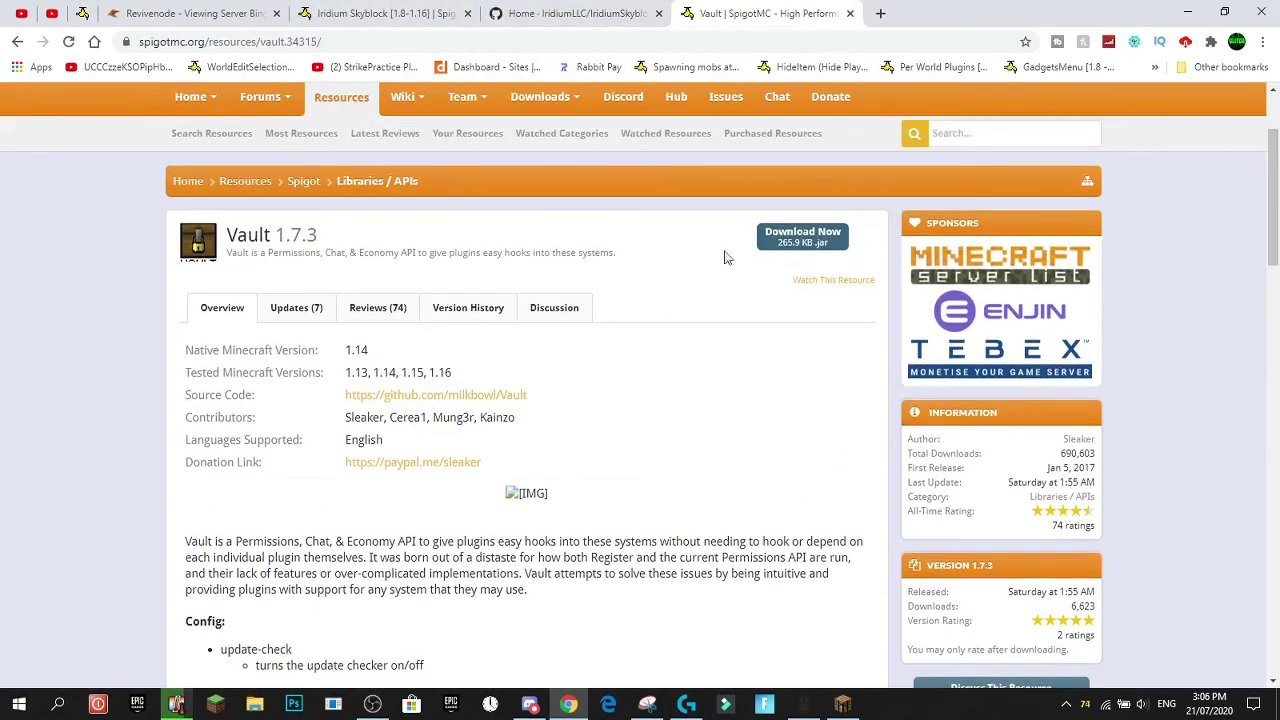
pyautogui.click(850, 14)
# - Return to the server console, and switch to Minecraft to join the BingoMC server
pyautogui.click(100, 10)
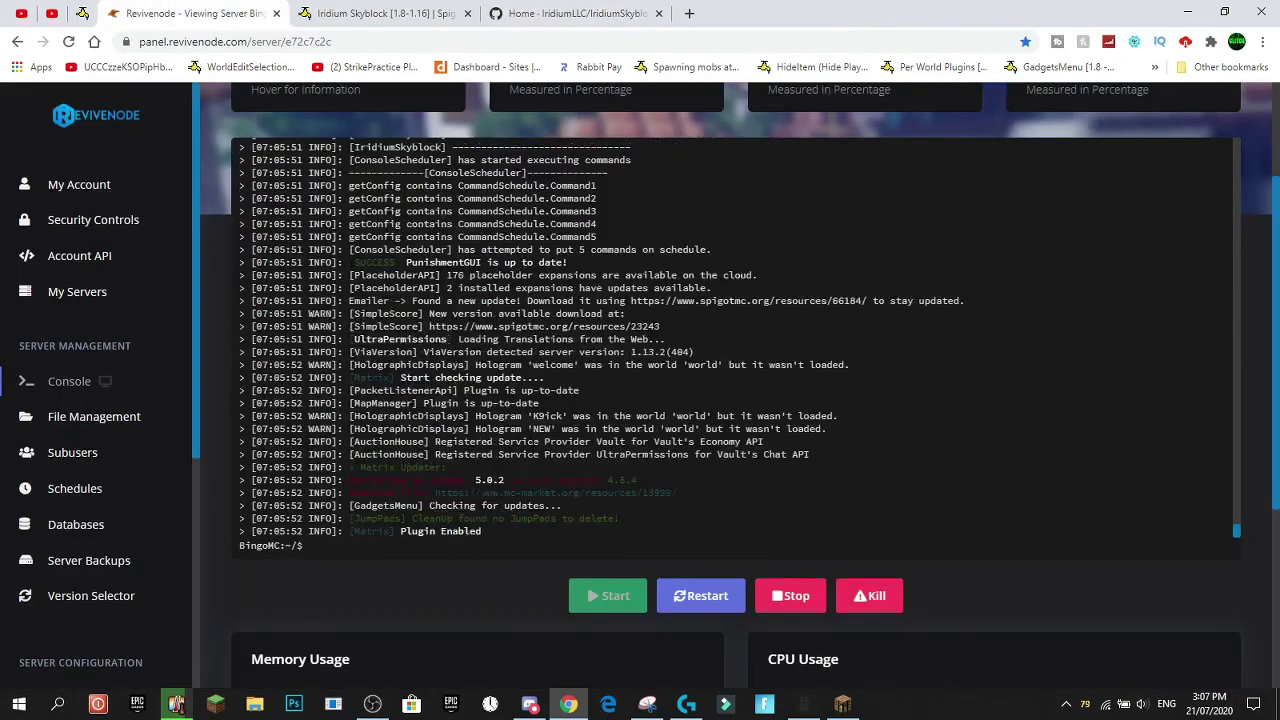
pyautogui.click(843, 704)
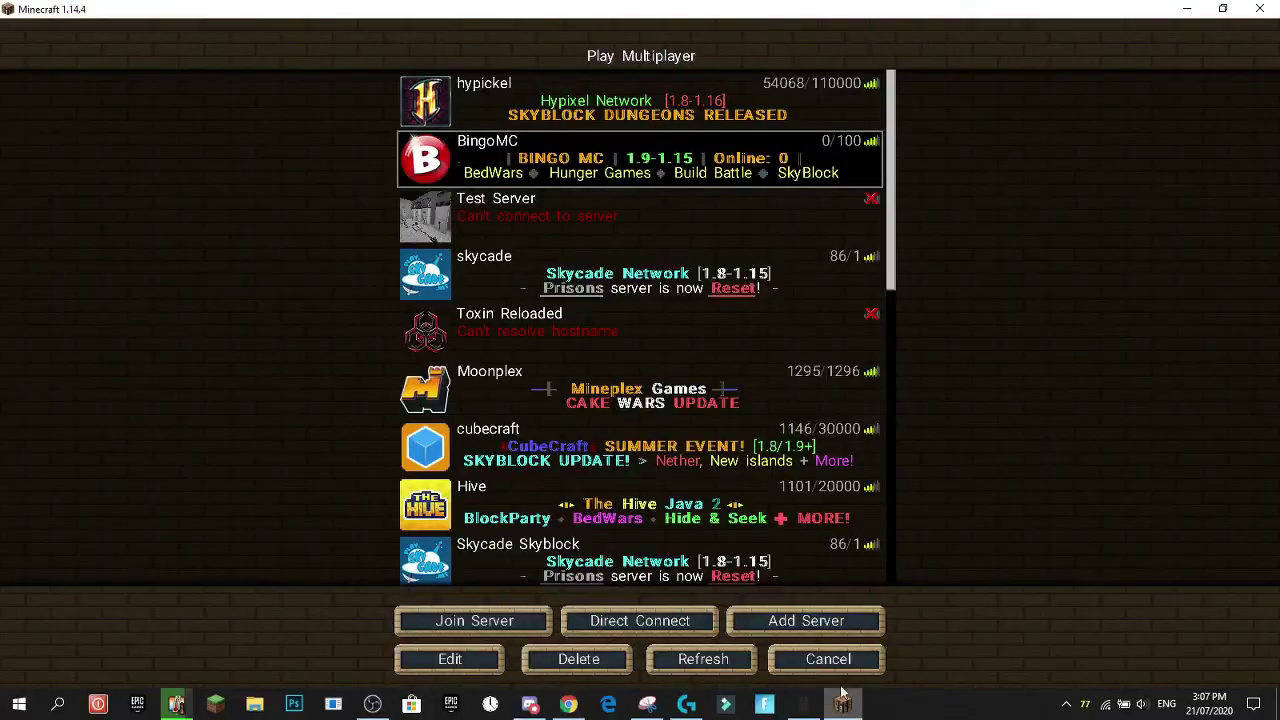
pyautogui.click(424, 158)
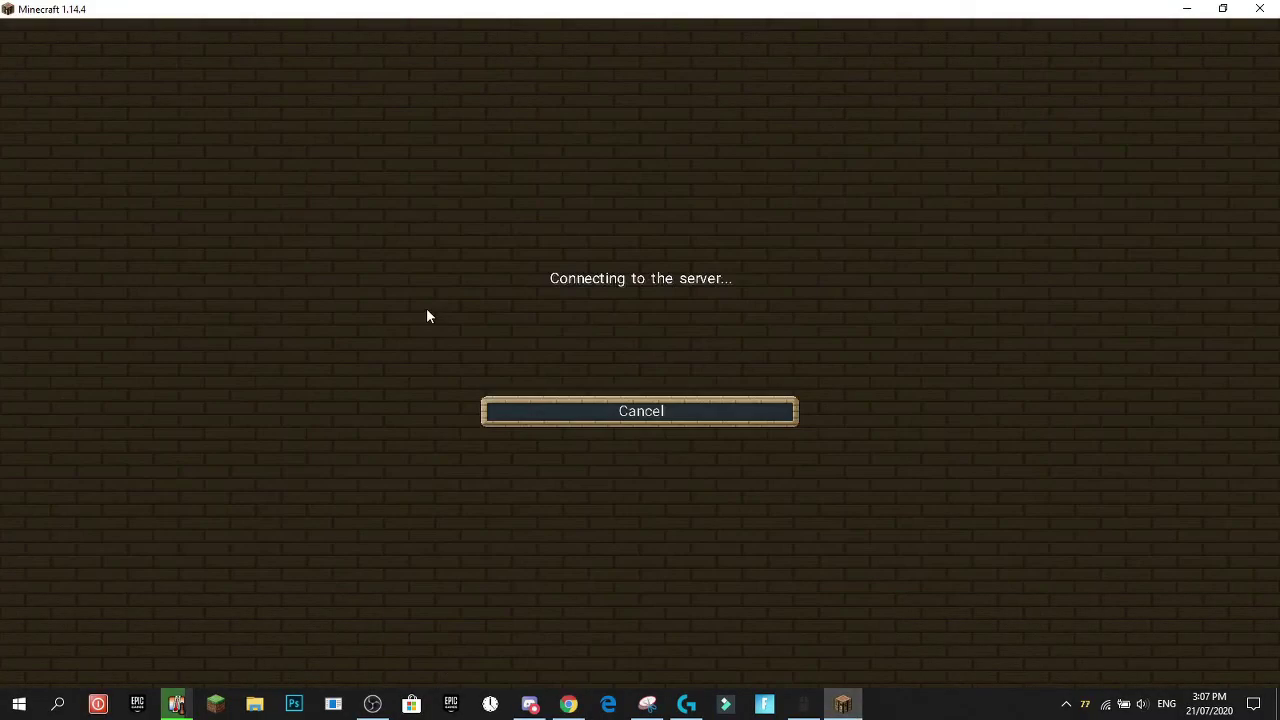
pyautogui.click(464, 392)
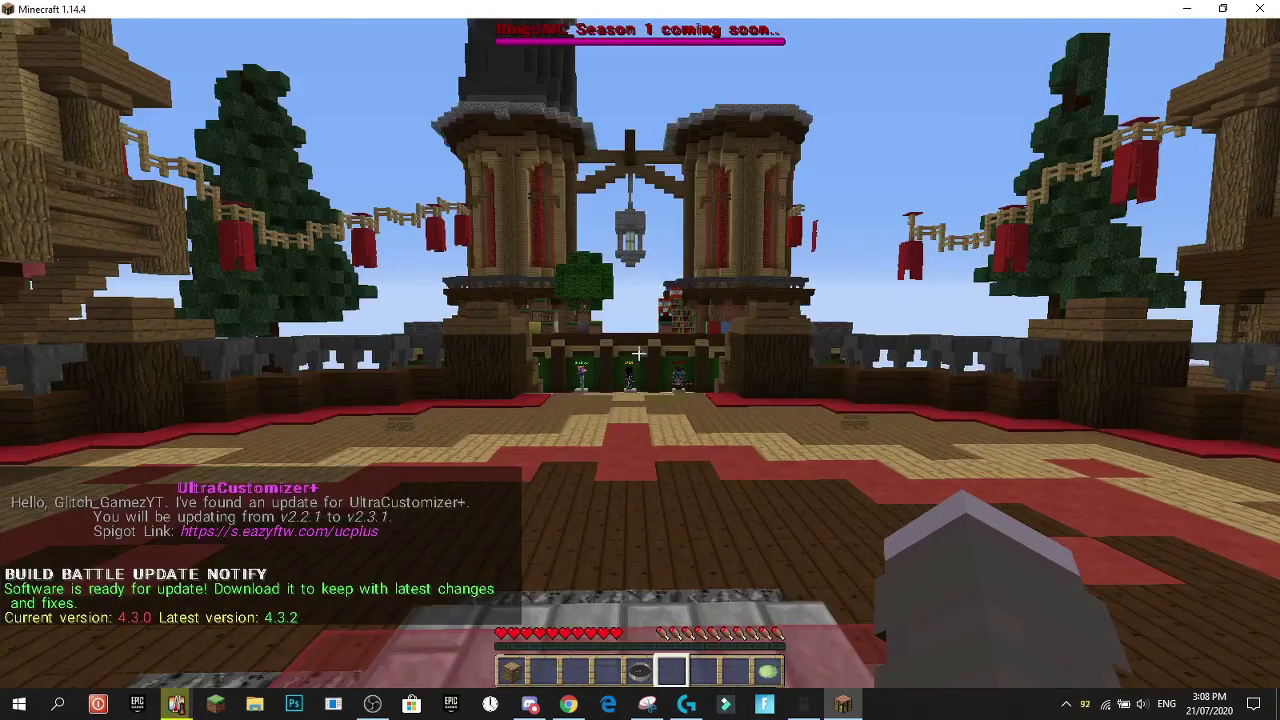
# - List the server's plugins in chat and display the Obsidiantolava plugin's details with the /about command
pyautogui.press('t')
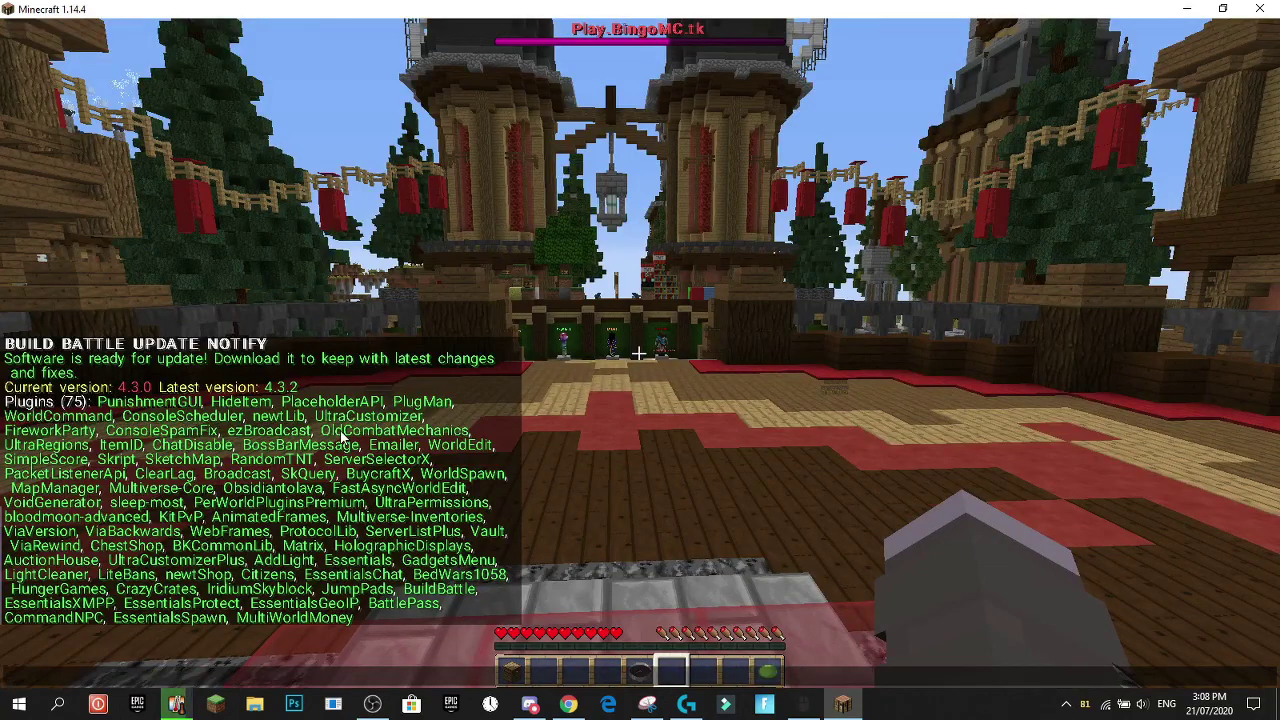
pyautogui.write('/about')
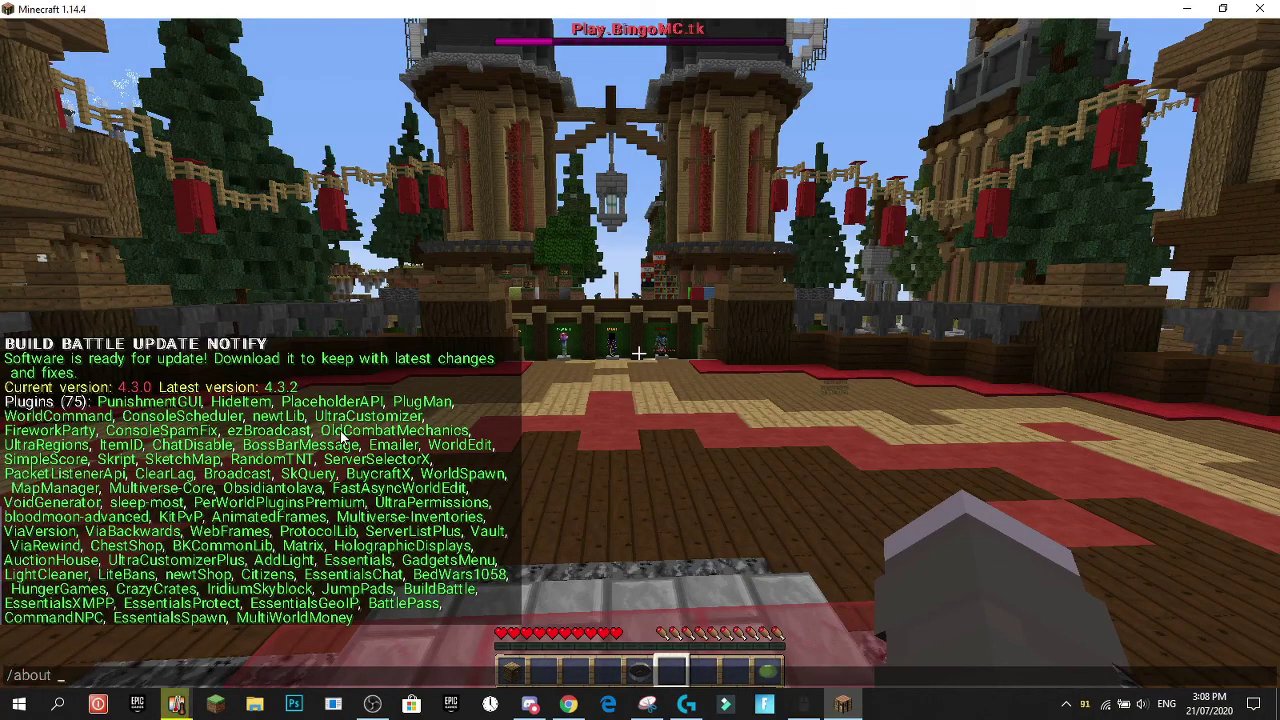
pyautogui.write(' Ob')
pyautogui.press('Return')
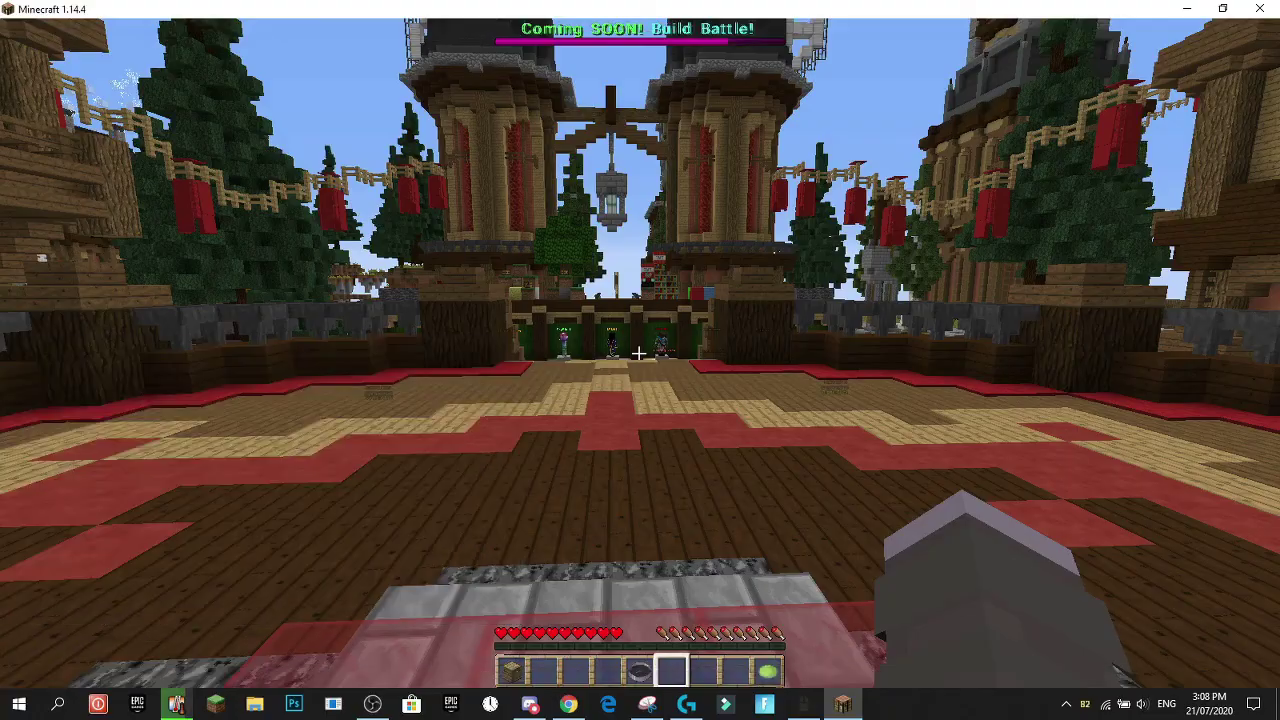
pyautogui.press('w')
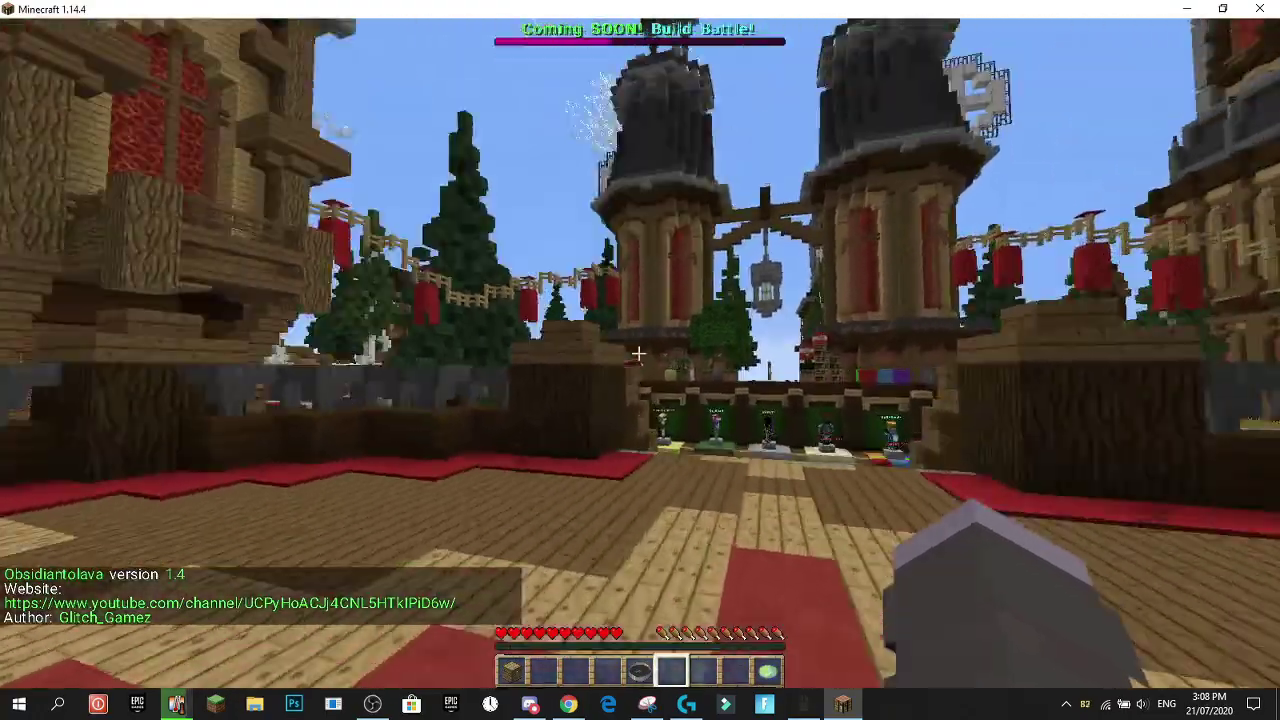
pyautogui.press('F5')
pyautogui.press('F5')
pyautogui.press('F5')
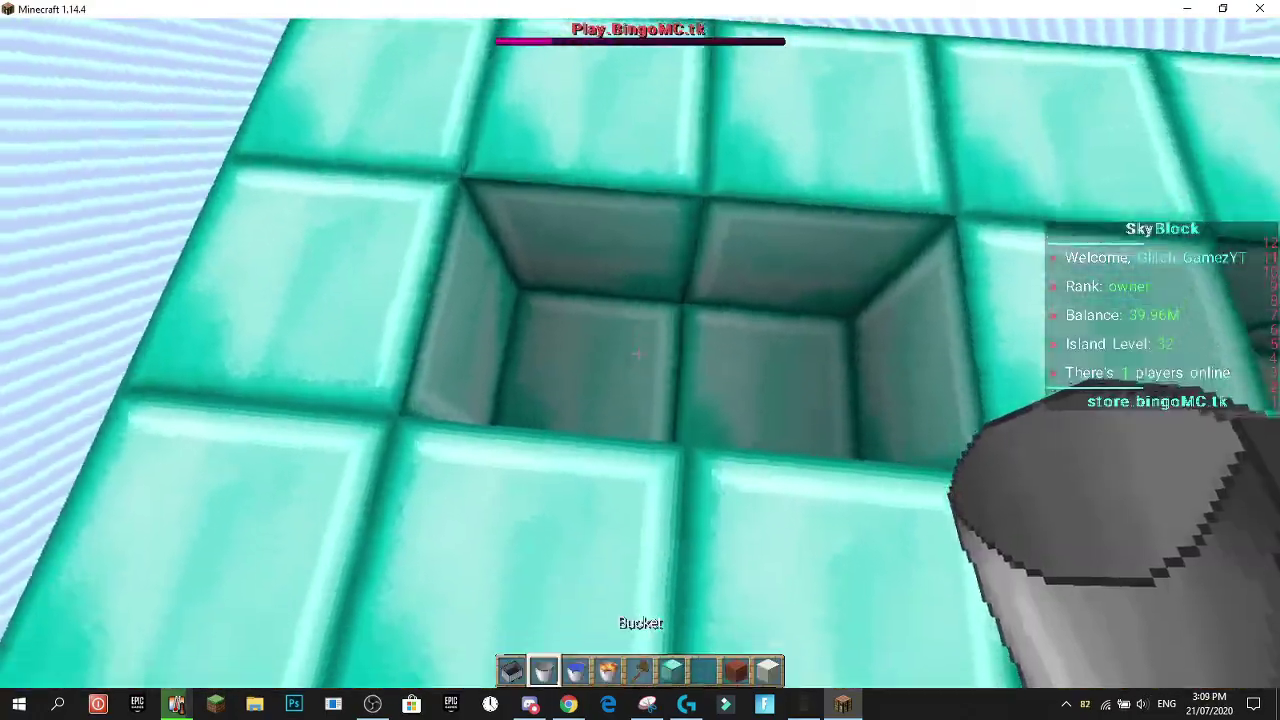
# - Form obsidian with water and lava in the diamond platform's first hole, and scoop it up as lava with the empty bucket
pyautogui.press('3')
pyautogui.press('4')
pyautogui.rightClick(640, 352)
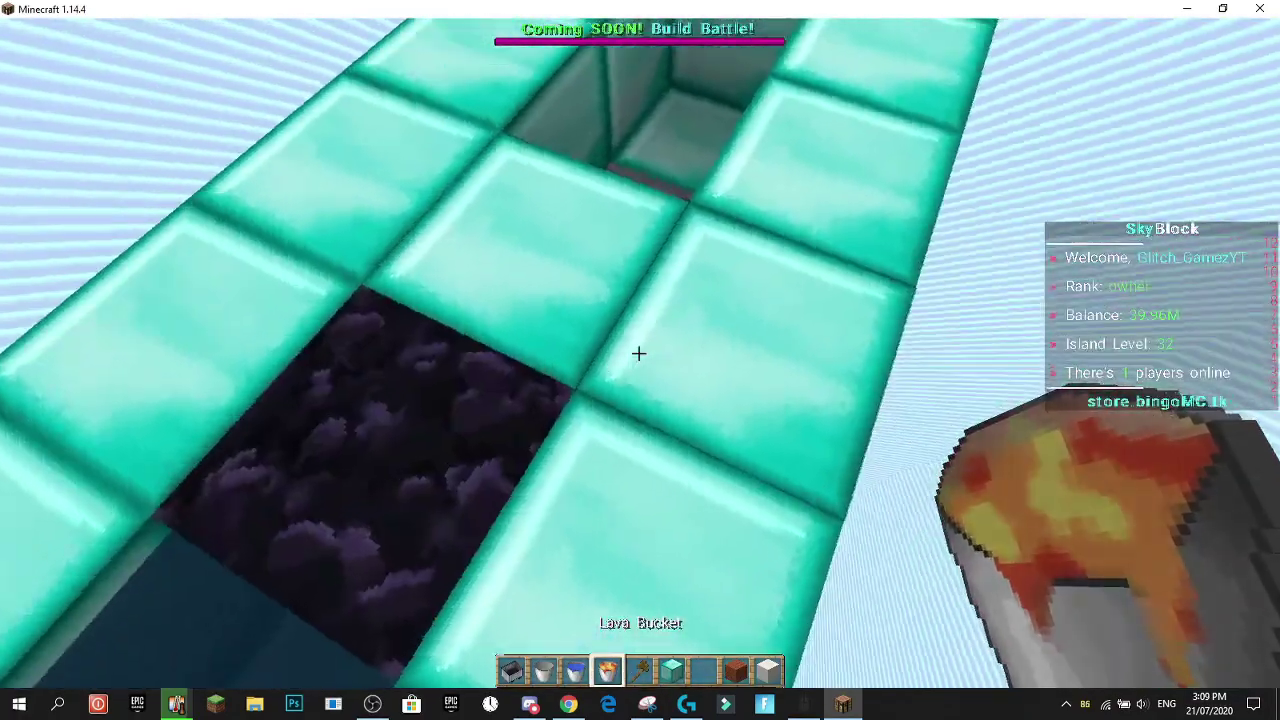
pyautogui.press('2')
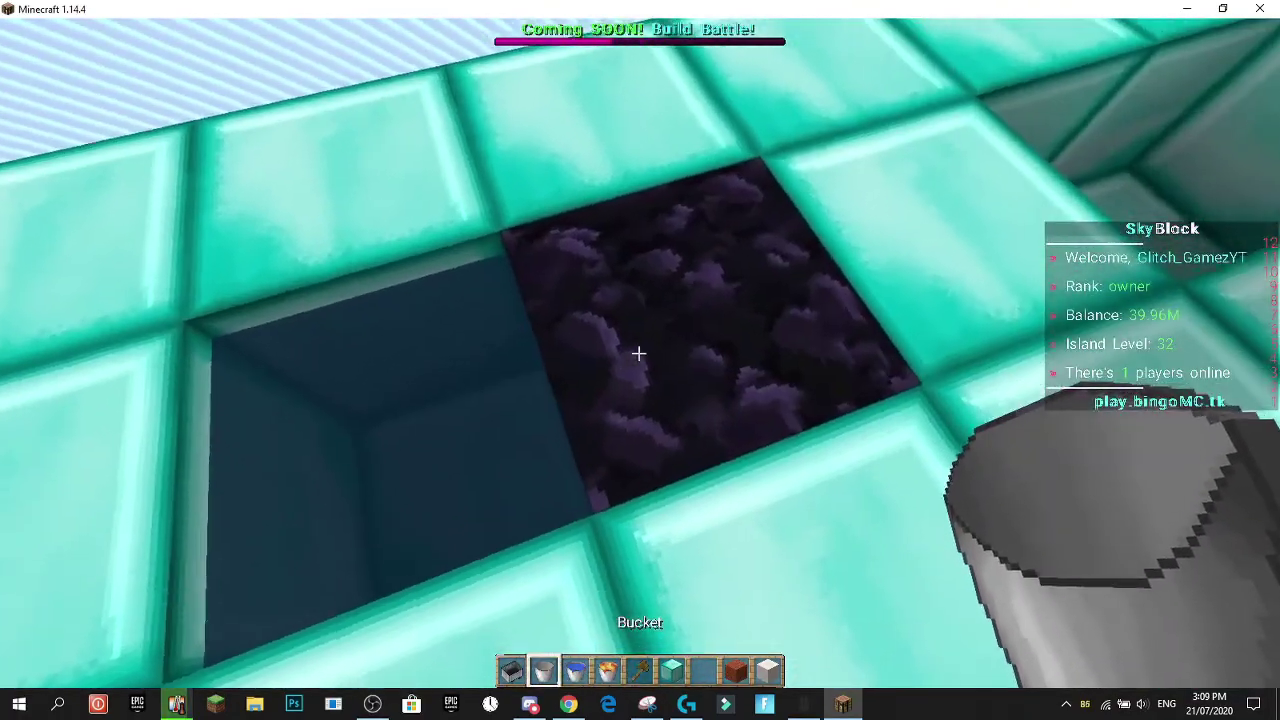
pyautogui.rightClick(640, 352)
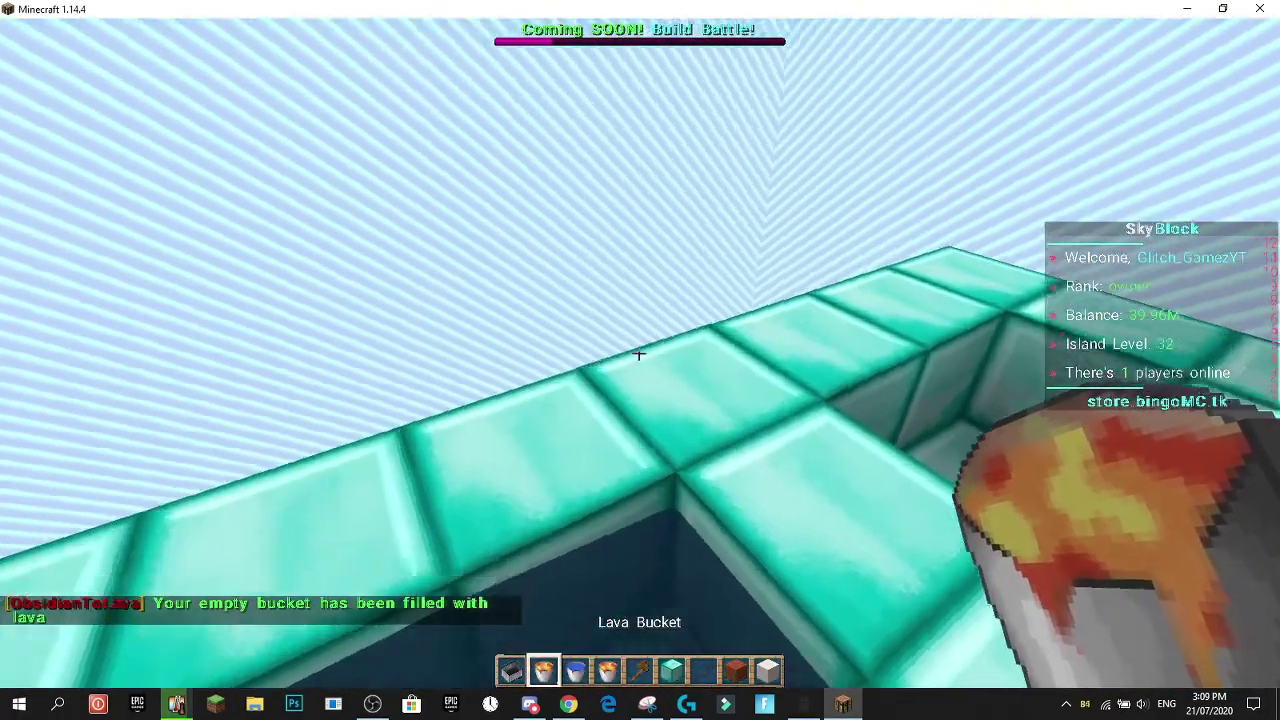
# - Pour lava and water into the diamond platform's second hole to form another obsidian block
pyautogui.press('3')
pyautogui.press('4')
pyautogui.press('3')
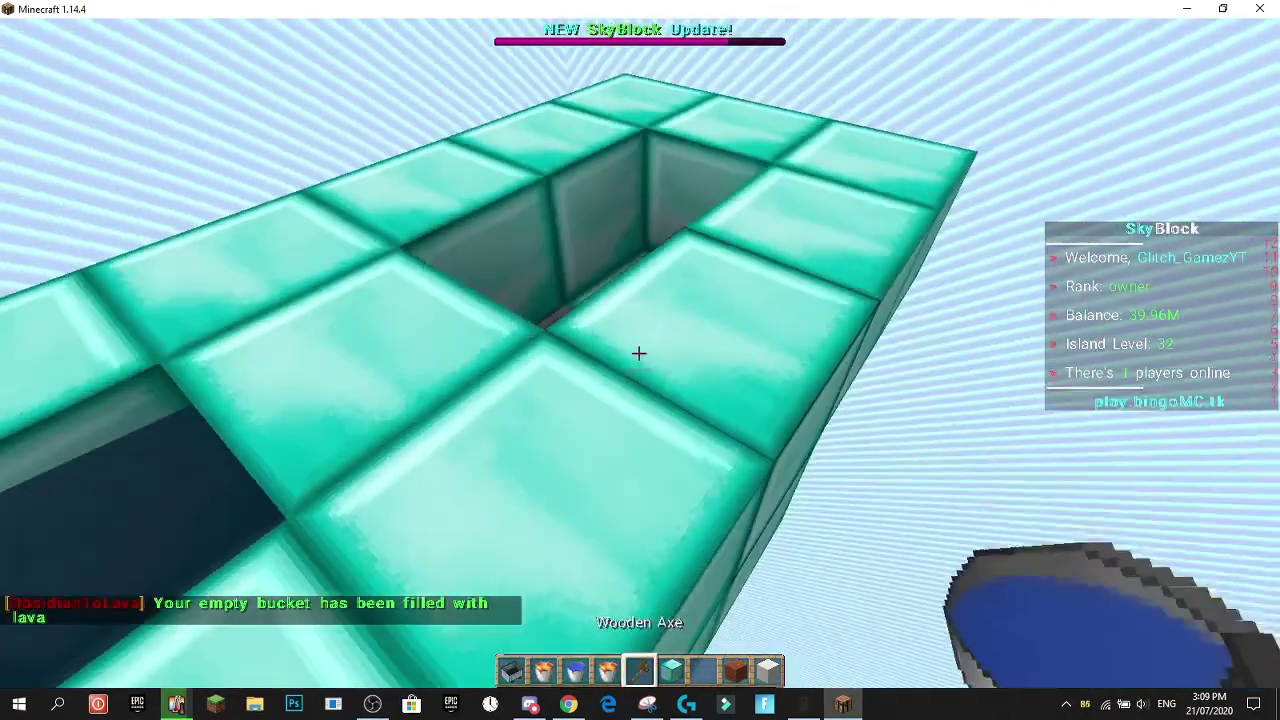
pyautogui.press('4')
pyautogui.rightClick(639, 353)
pyautogui.press('3')
pyautogui.rightClick(639, 353)
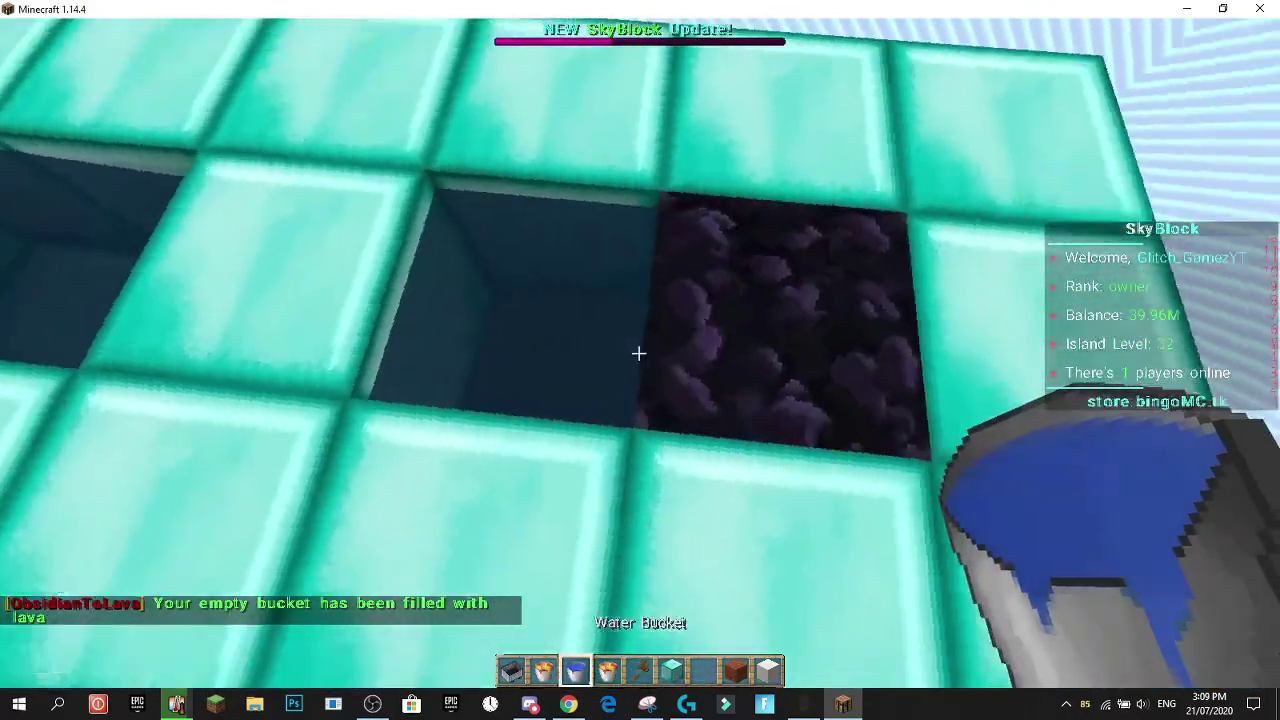
pyautogui.press('4')
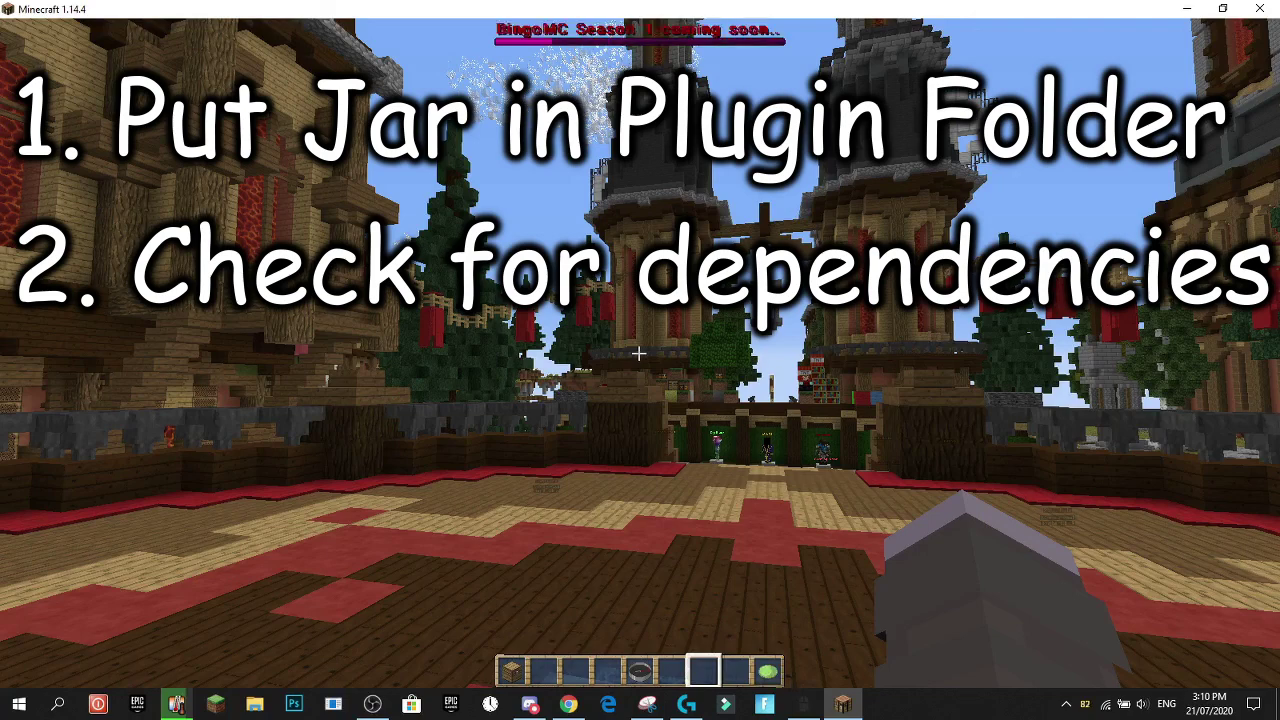
pyautogui.press('w')
pyautogui.press('F5')
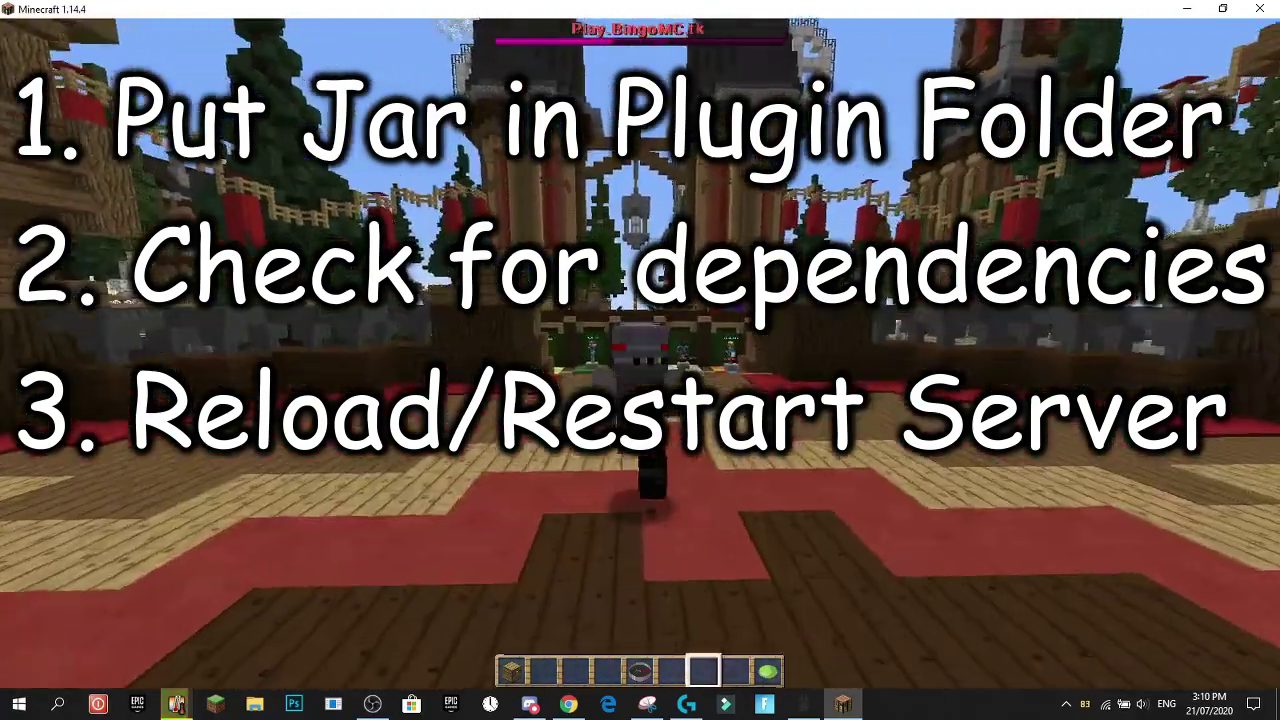
pyautogui.press('F5')
pyautogui.press('F5')
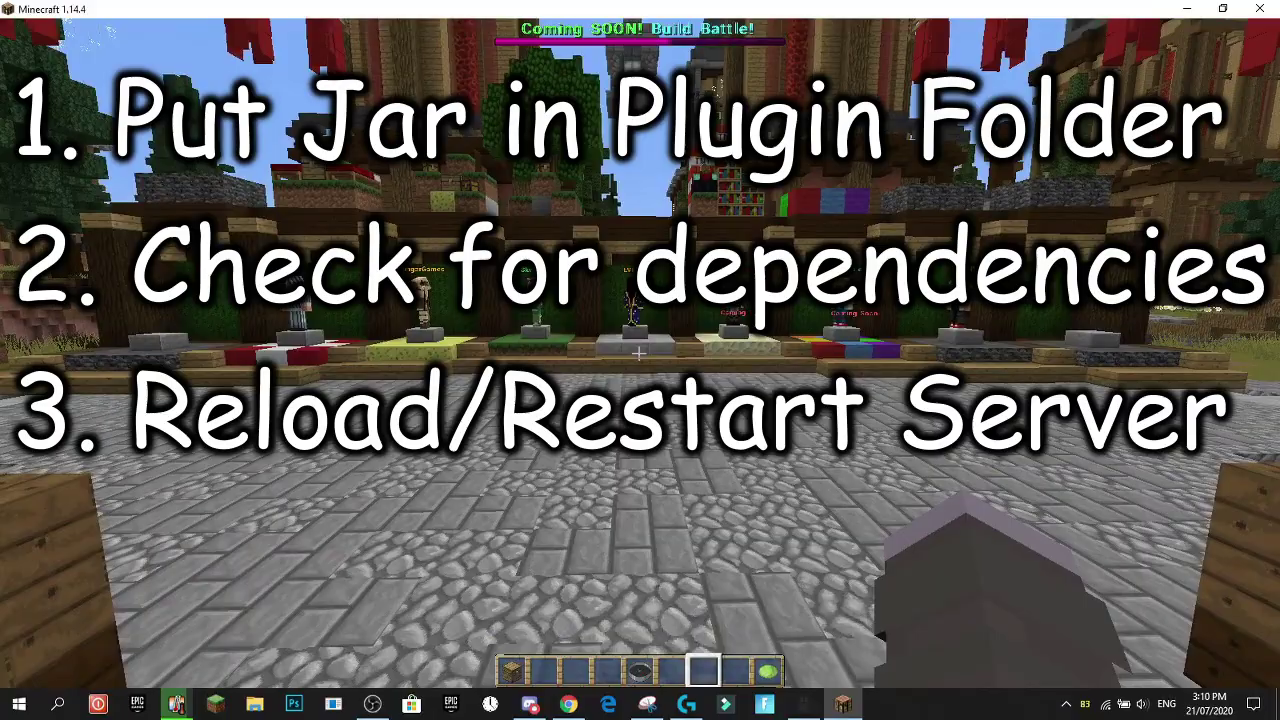
pyautogui.press('w')
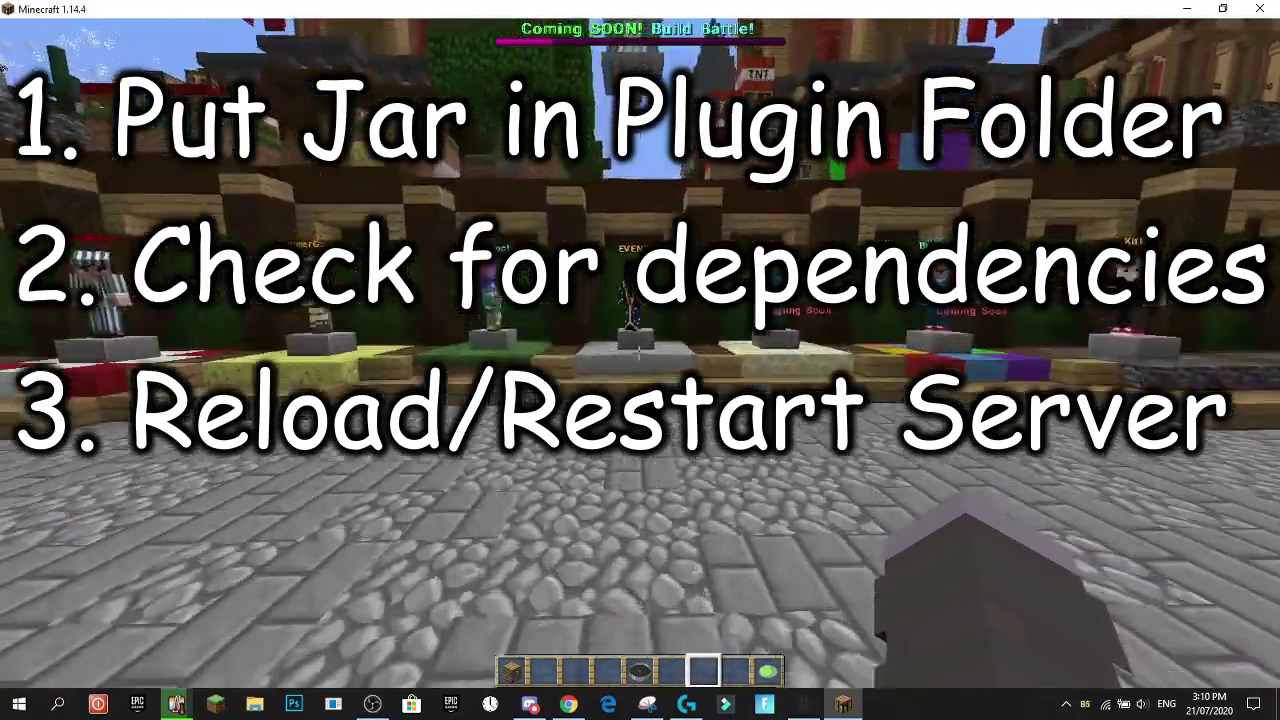
pyautogui.press('w')
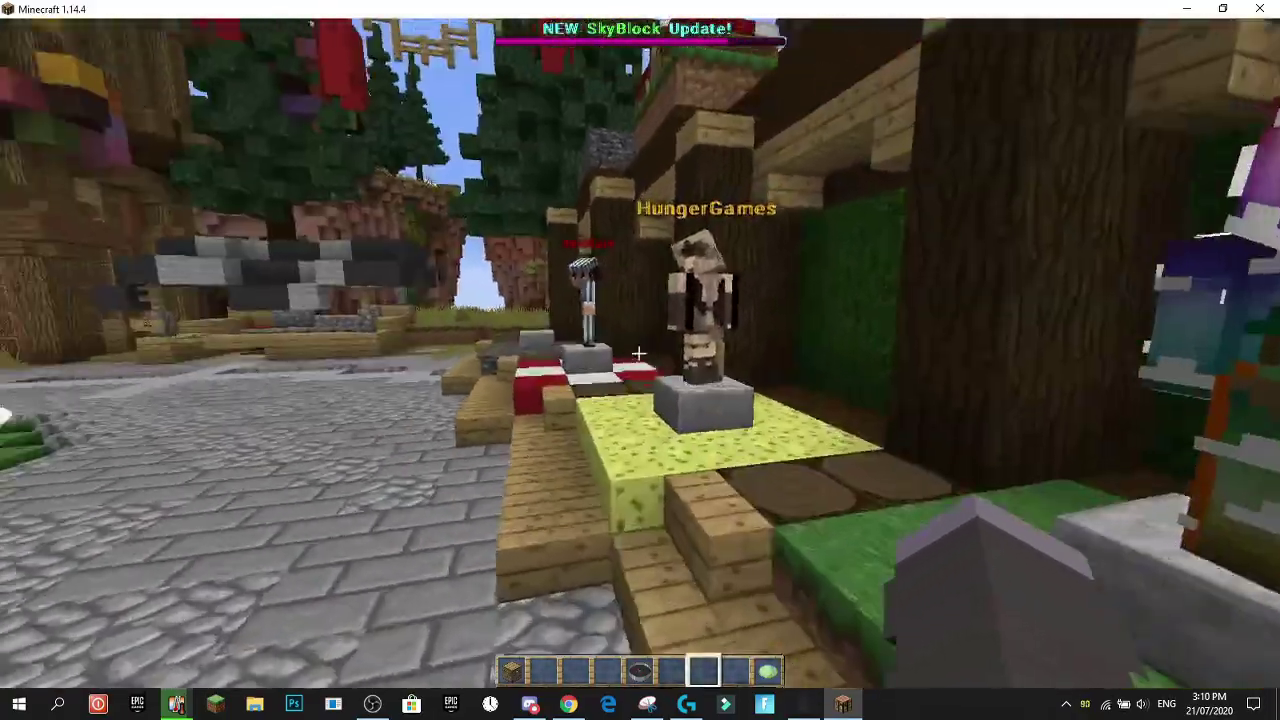
pyautogui.press('w')
pyautogui.press('space')
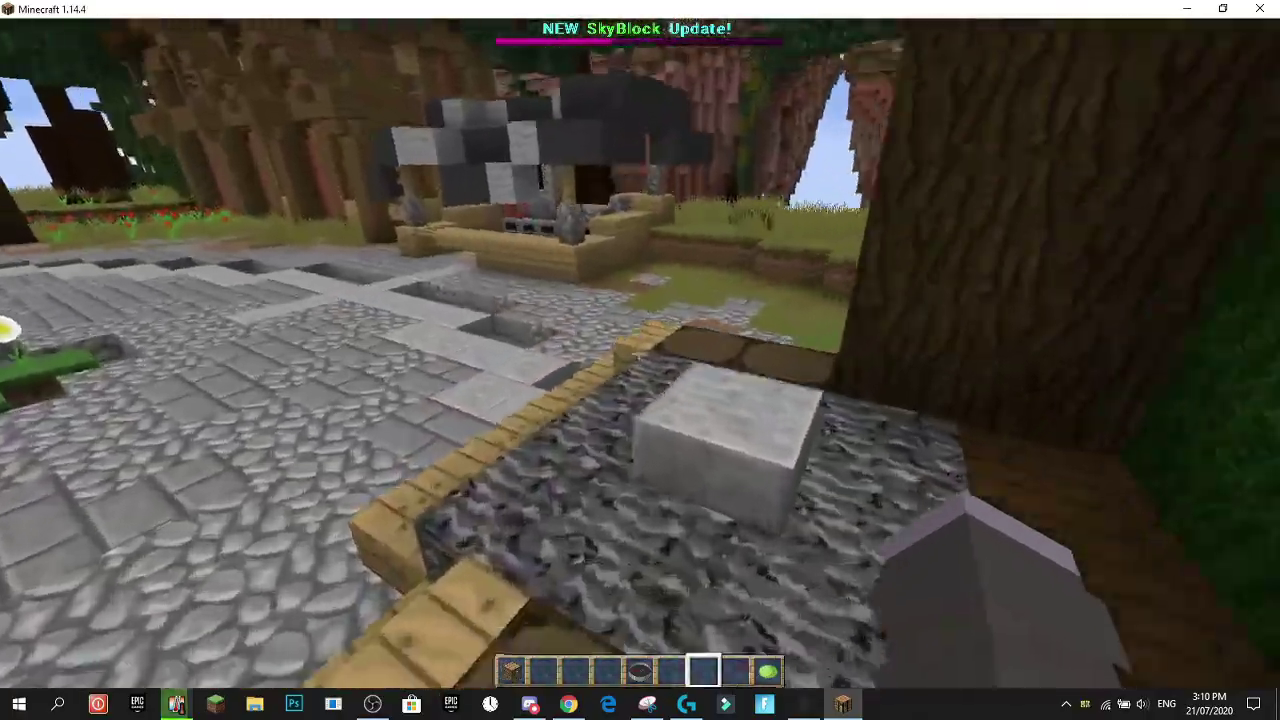
pyautogui.press('w')
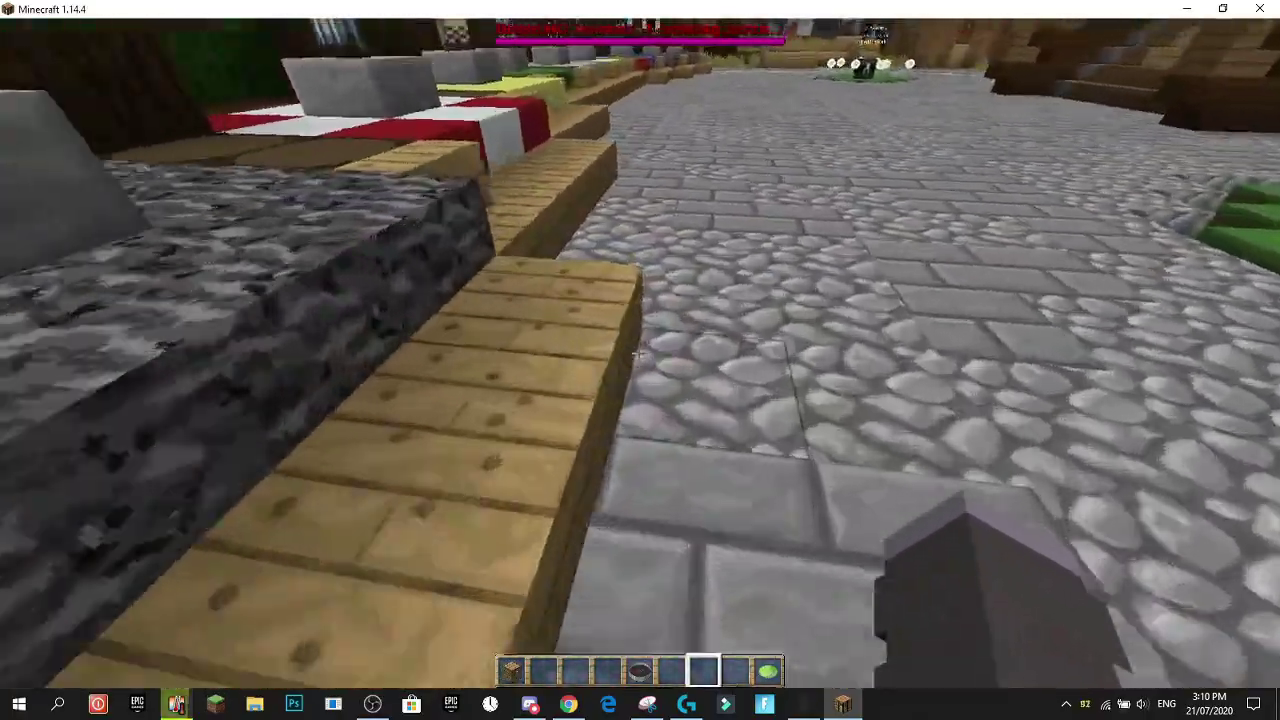
pyautogui.press('w')
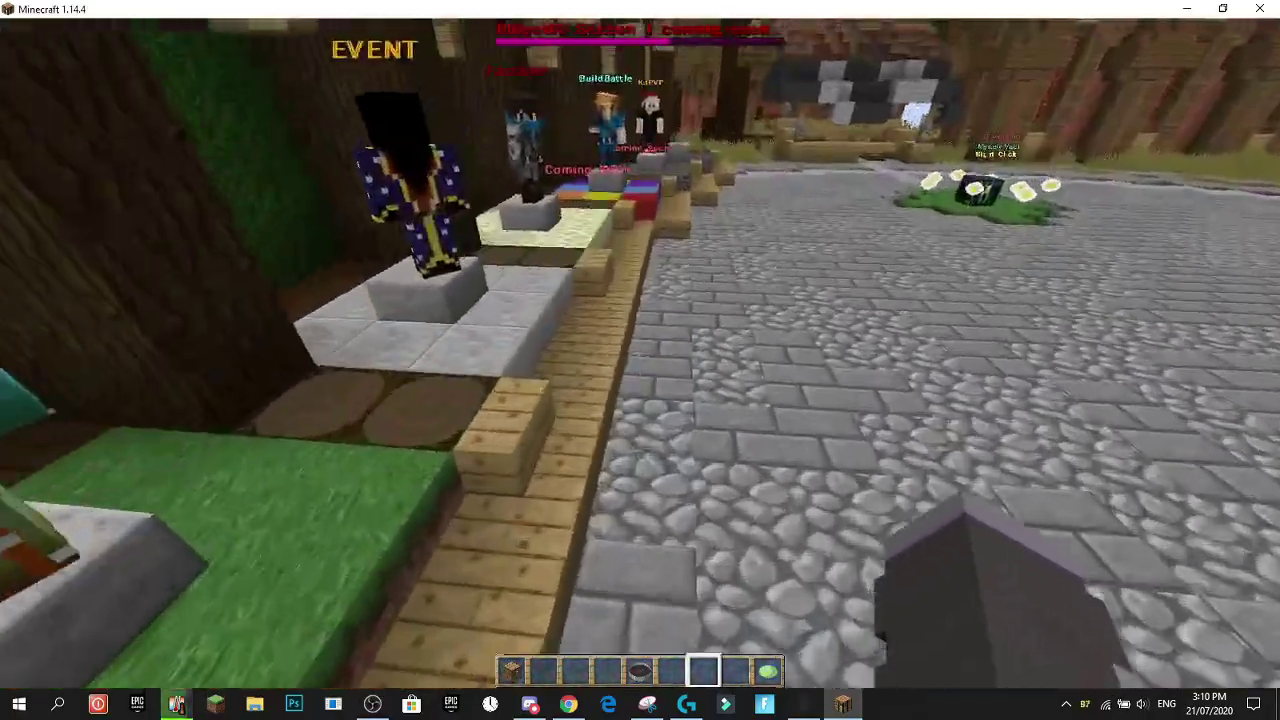
pyautogui.press('w')
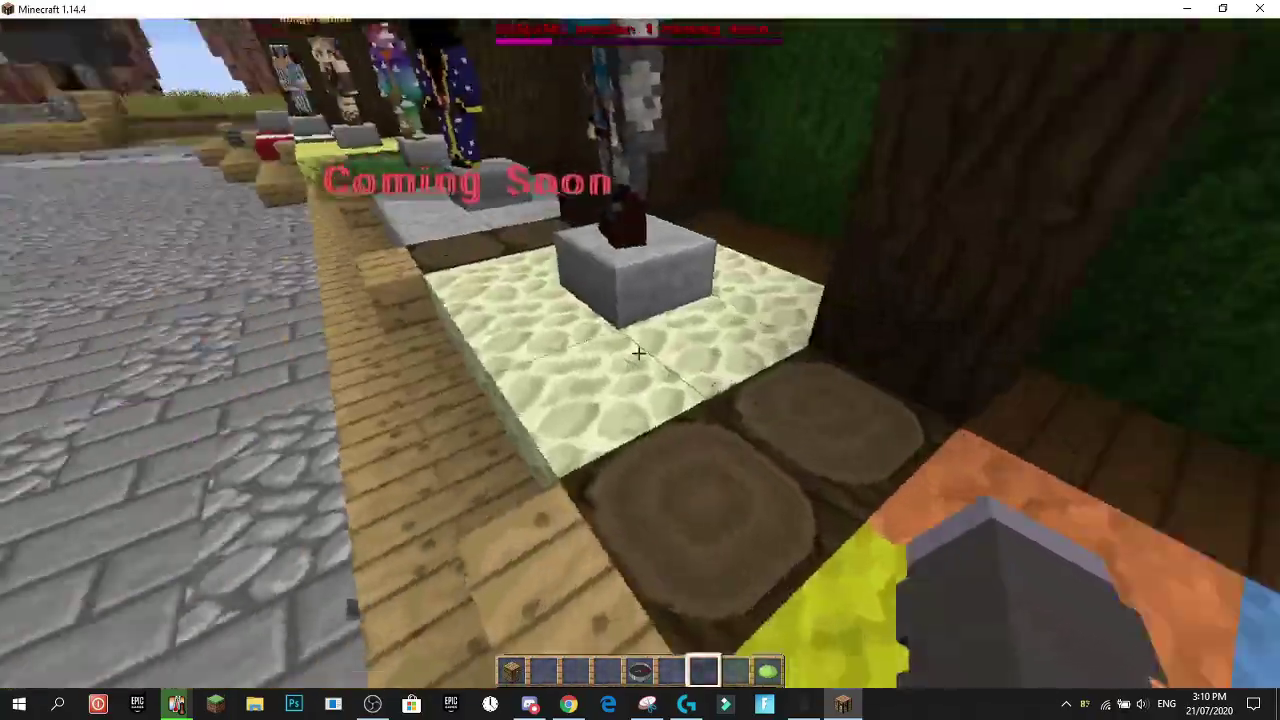
pyautogui.press('w')
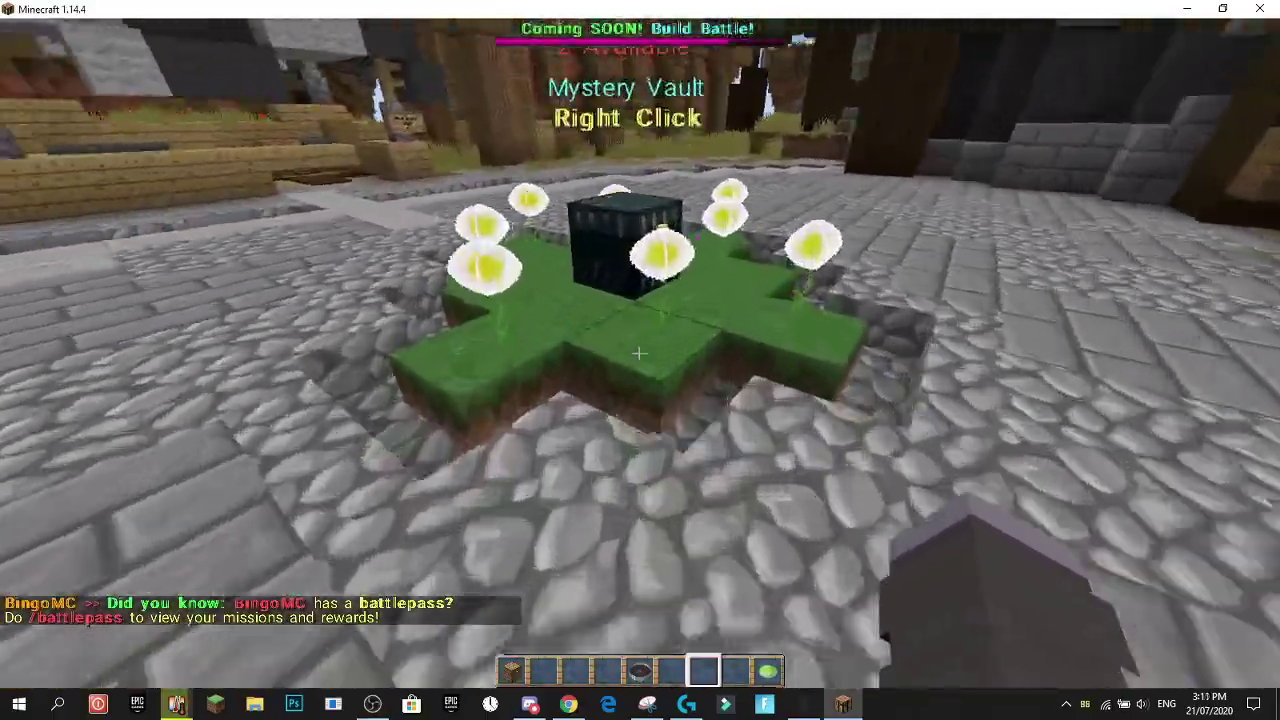
pyautogui.press('w')
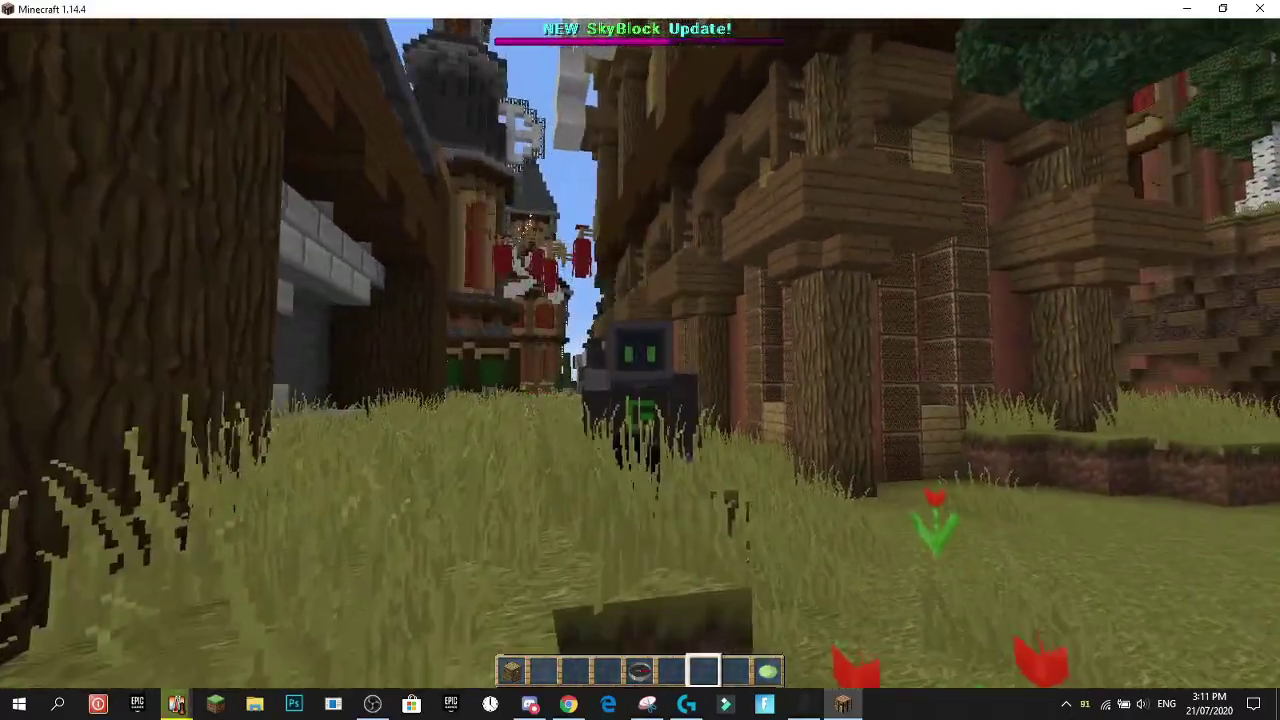
pyautogui.press('shift')
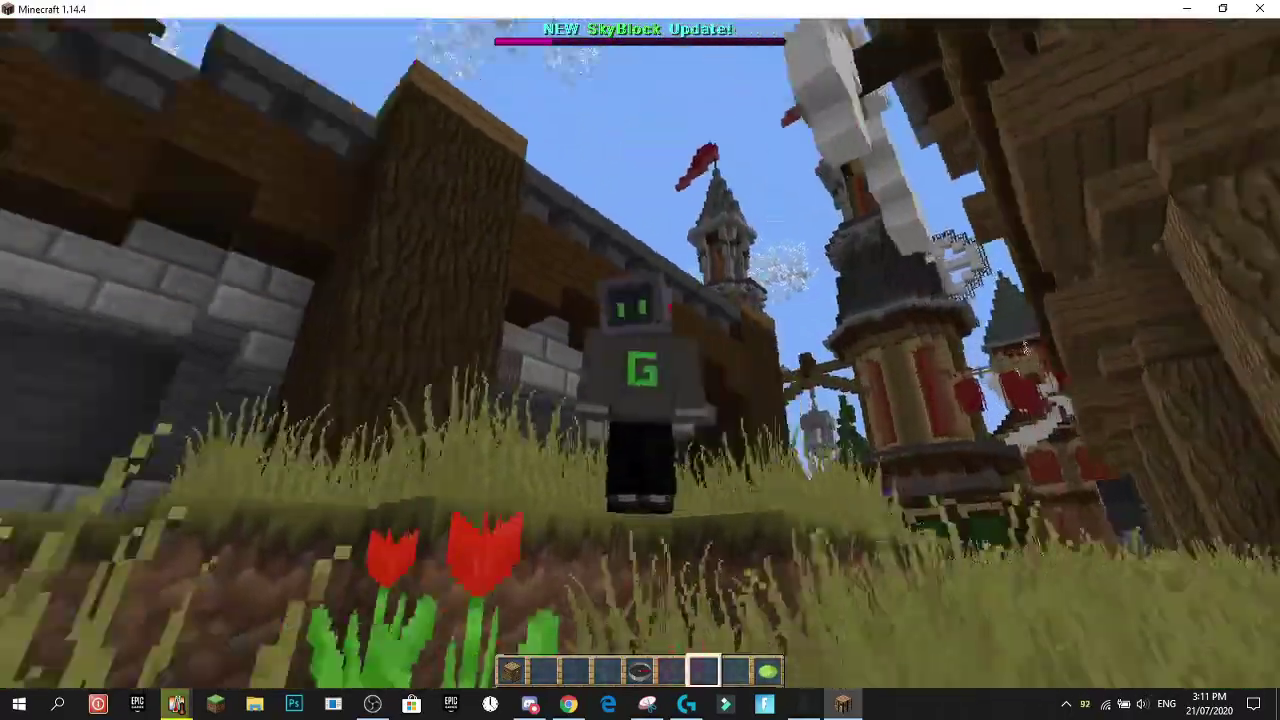
pyautogui.press('F5')
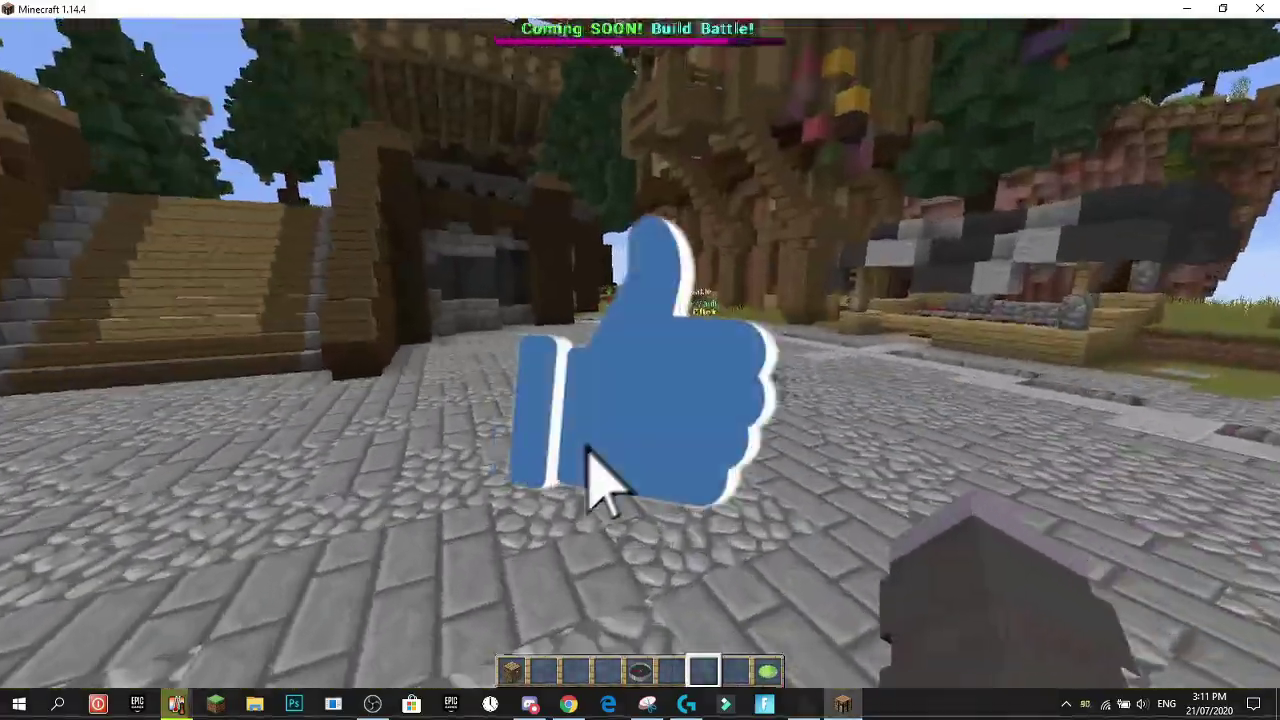
pyautogui.press('w')
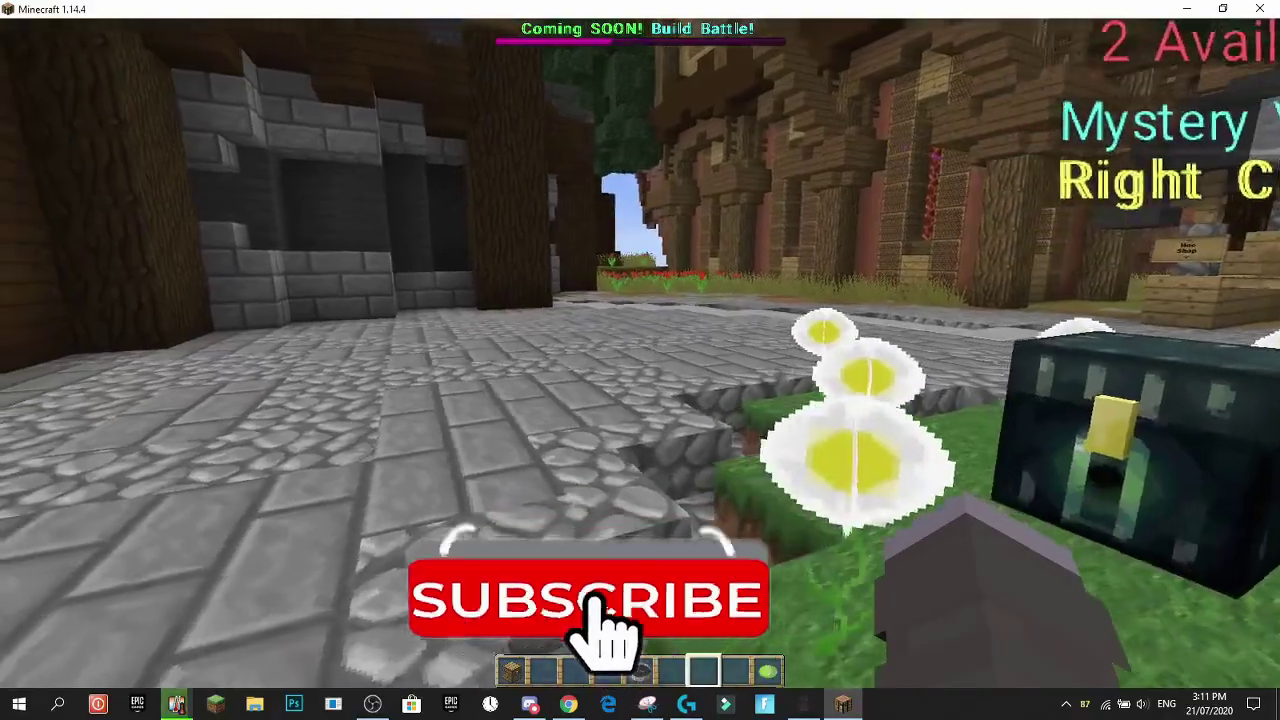
pyautogui.press('w')
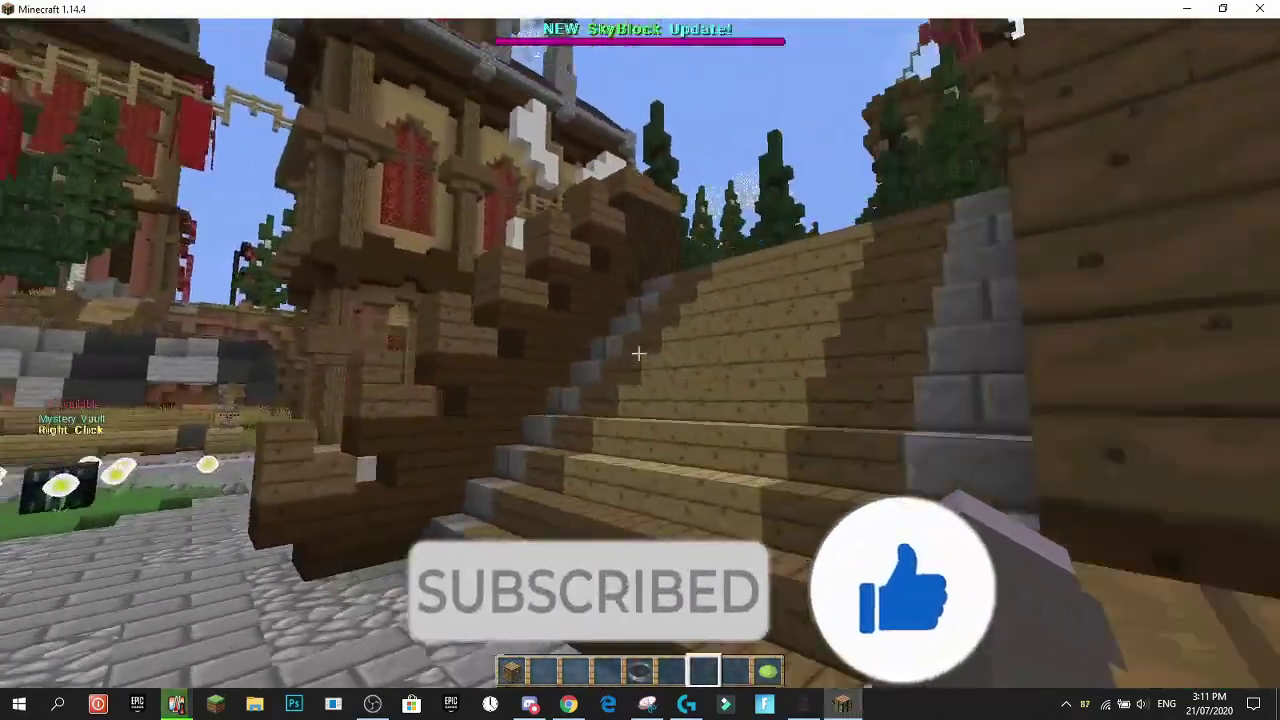
pyautogui.press('w')
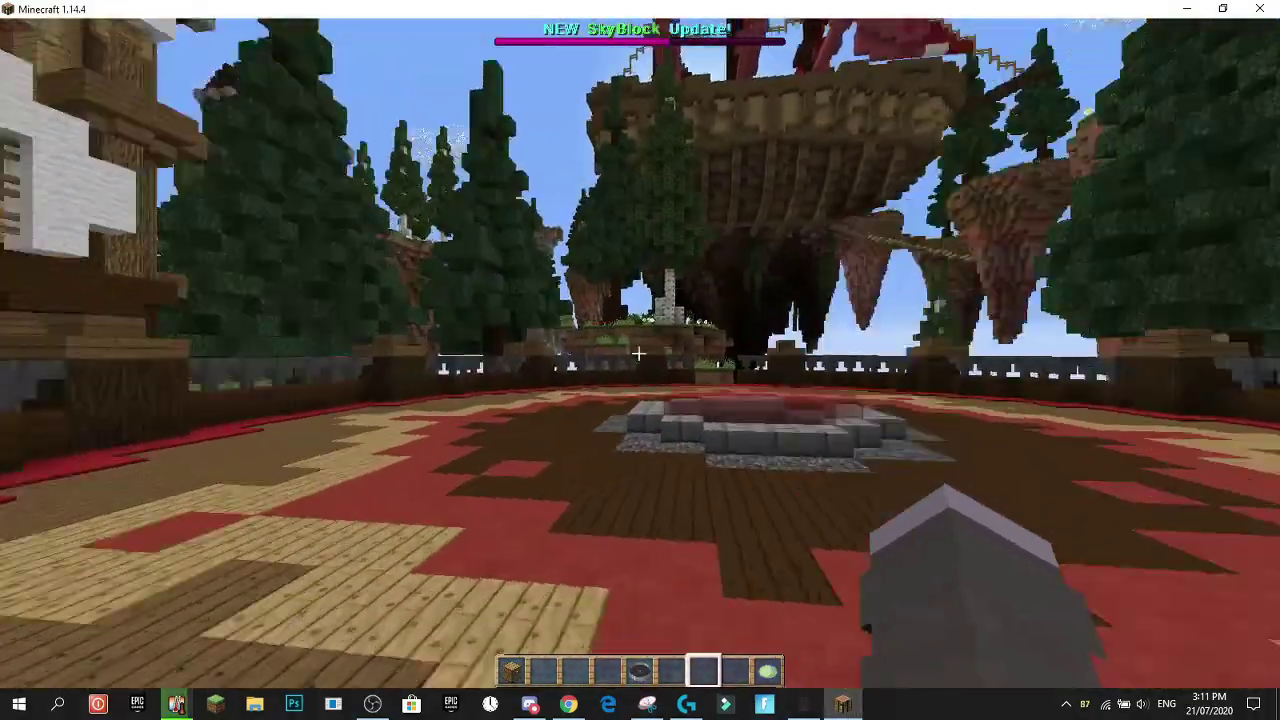
pyautogui.press('w')
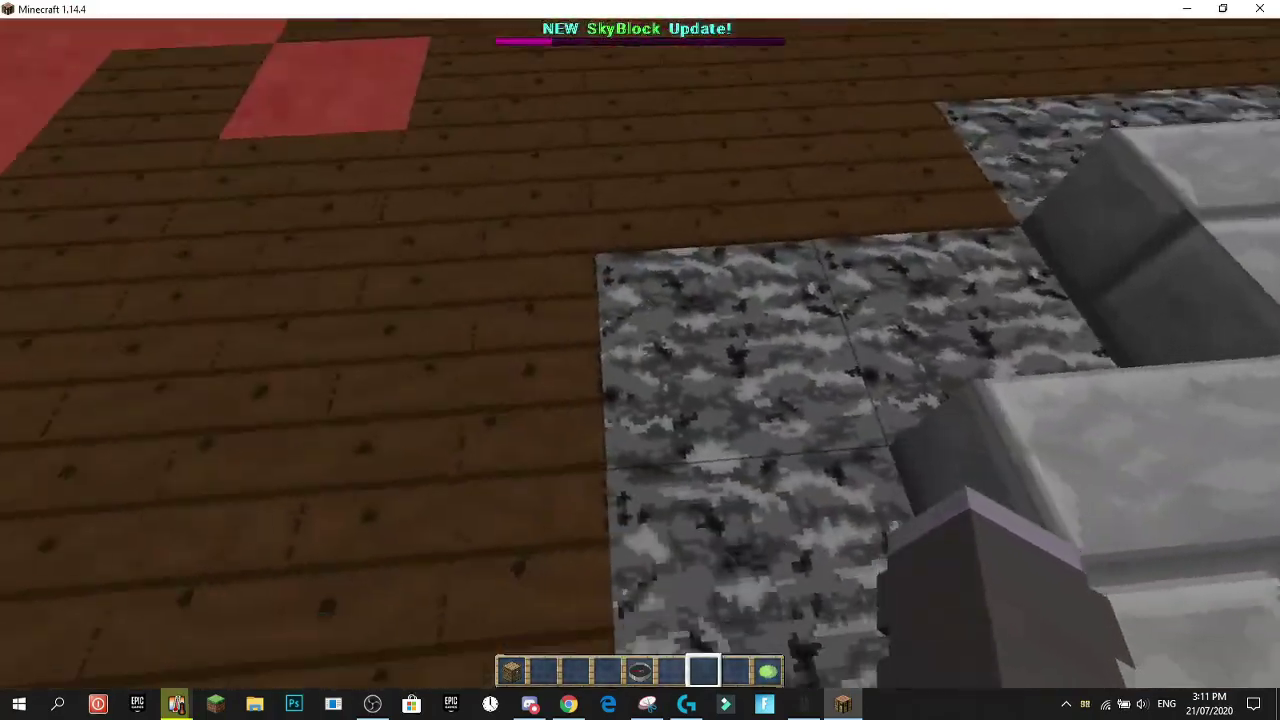
pyautogui.press('s')
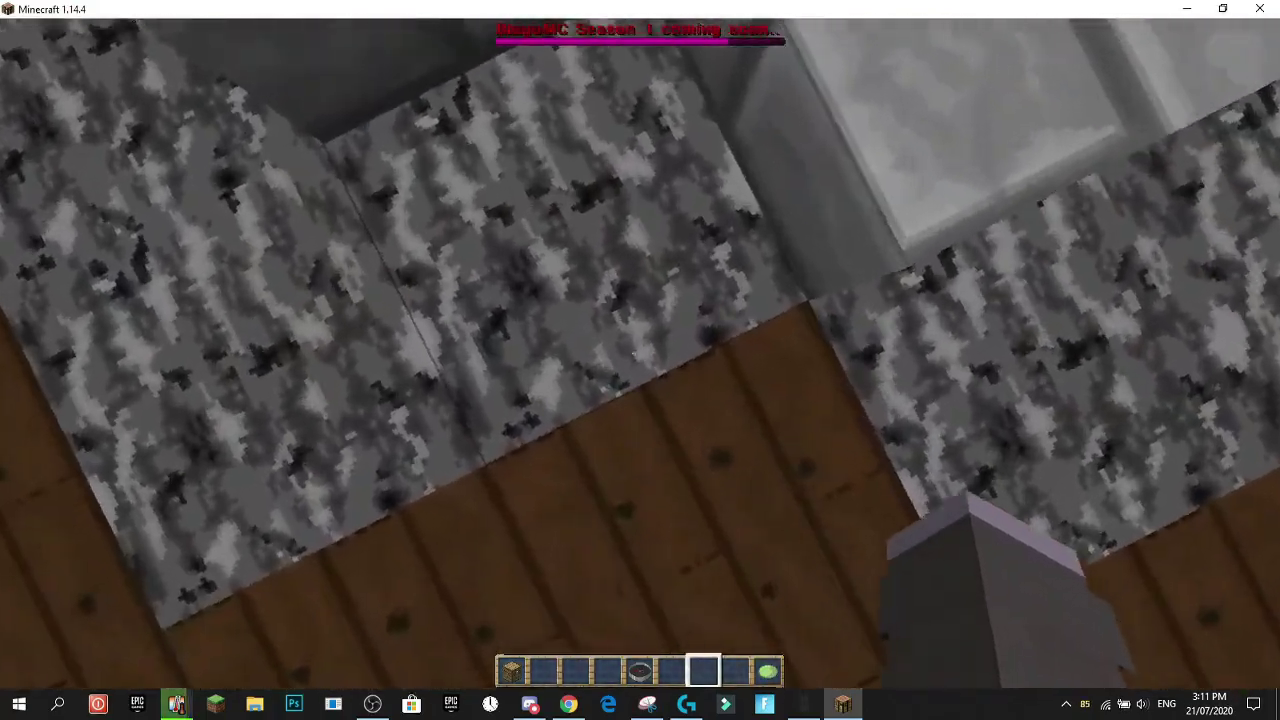